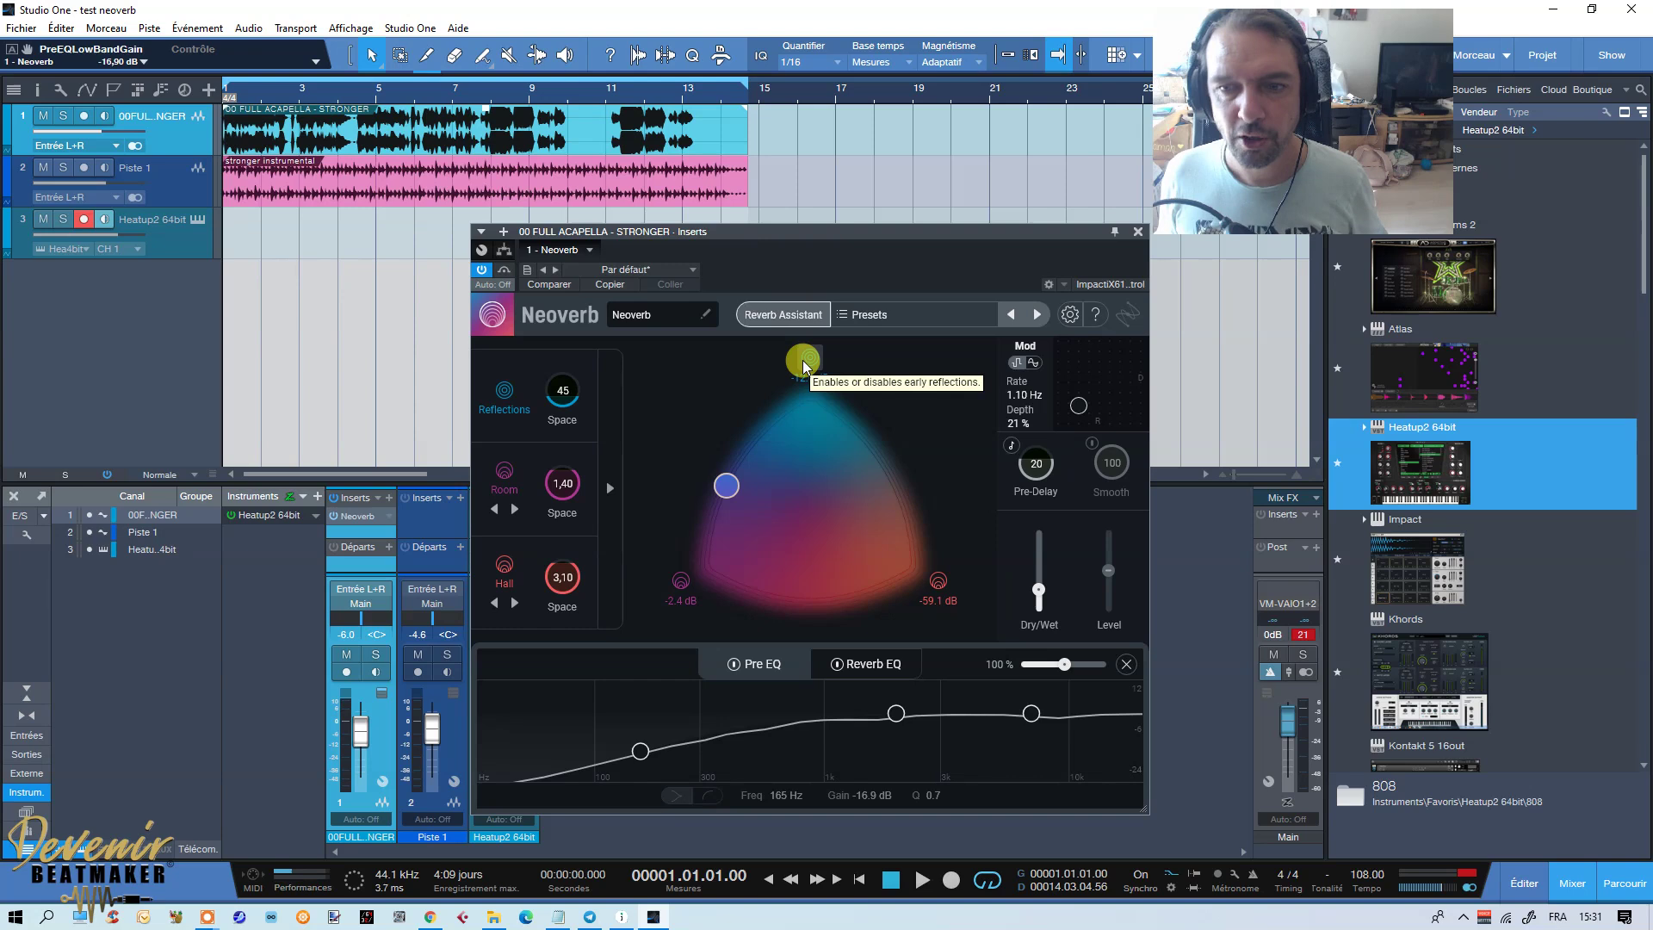
Step: Start the Reverb Assistant in Neoverb, check the acapella and instrumental clips, and return to the acapella track's Neoverb insert
{"action": "left_click", "coordinate": [805, 366]}
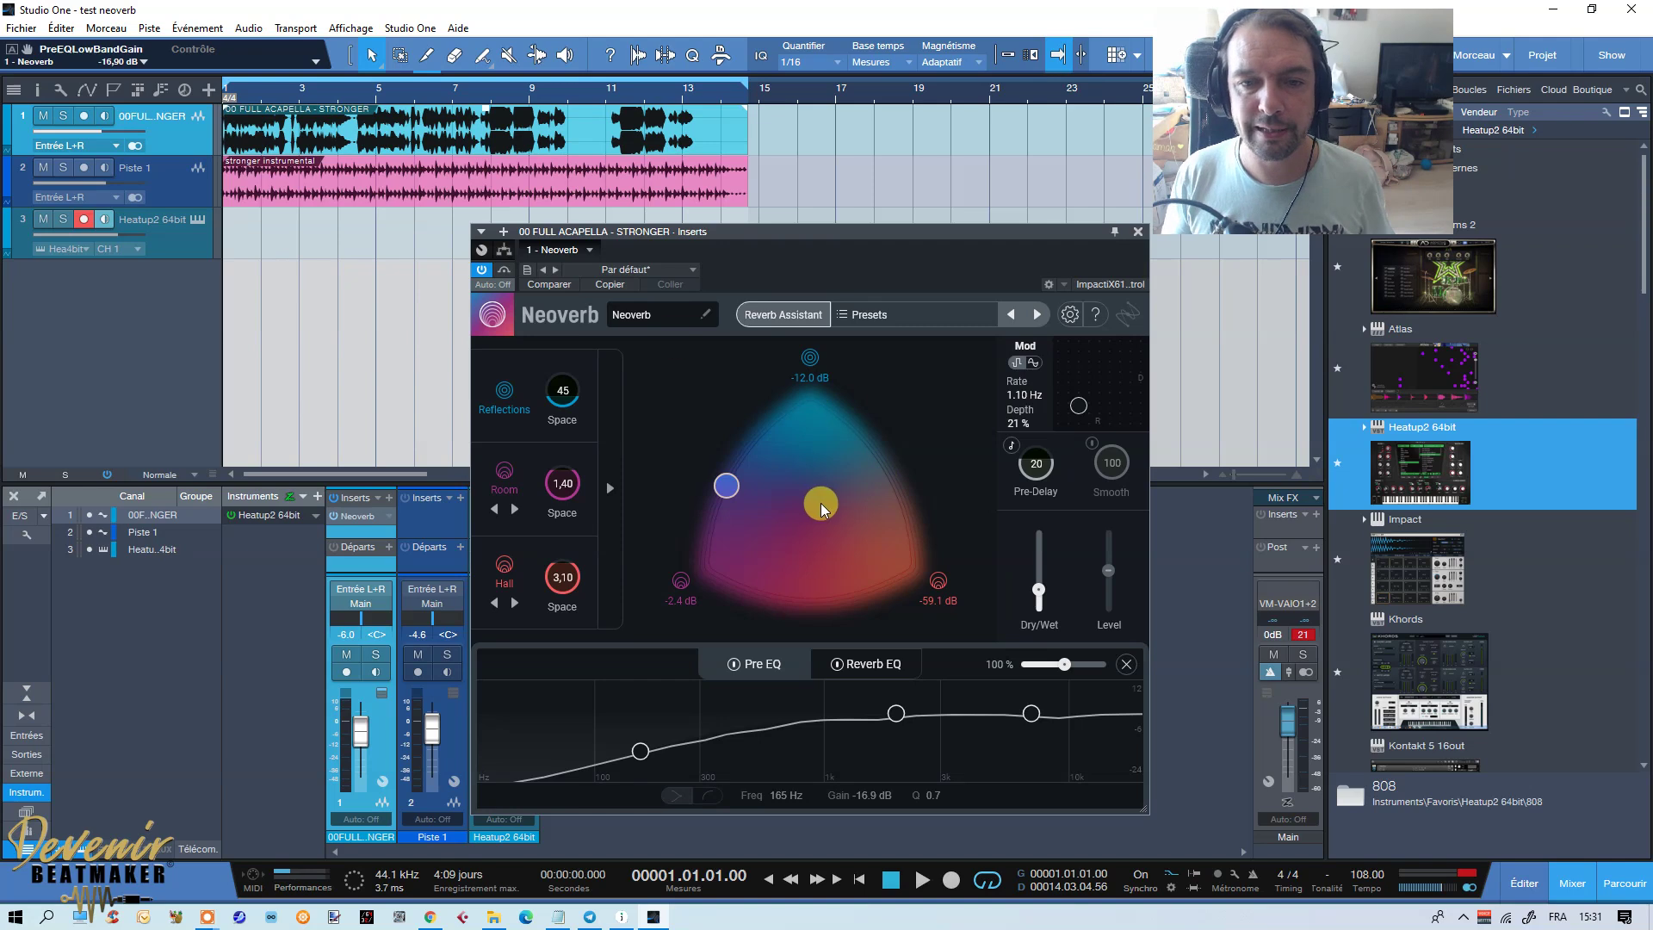
{"action": "left_click", "coordinate": [784, 316]}
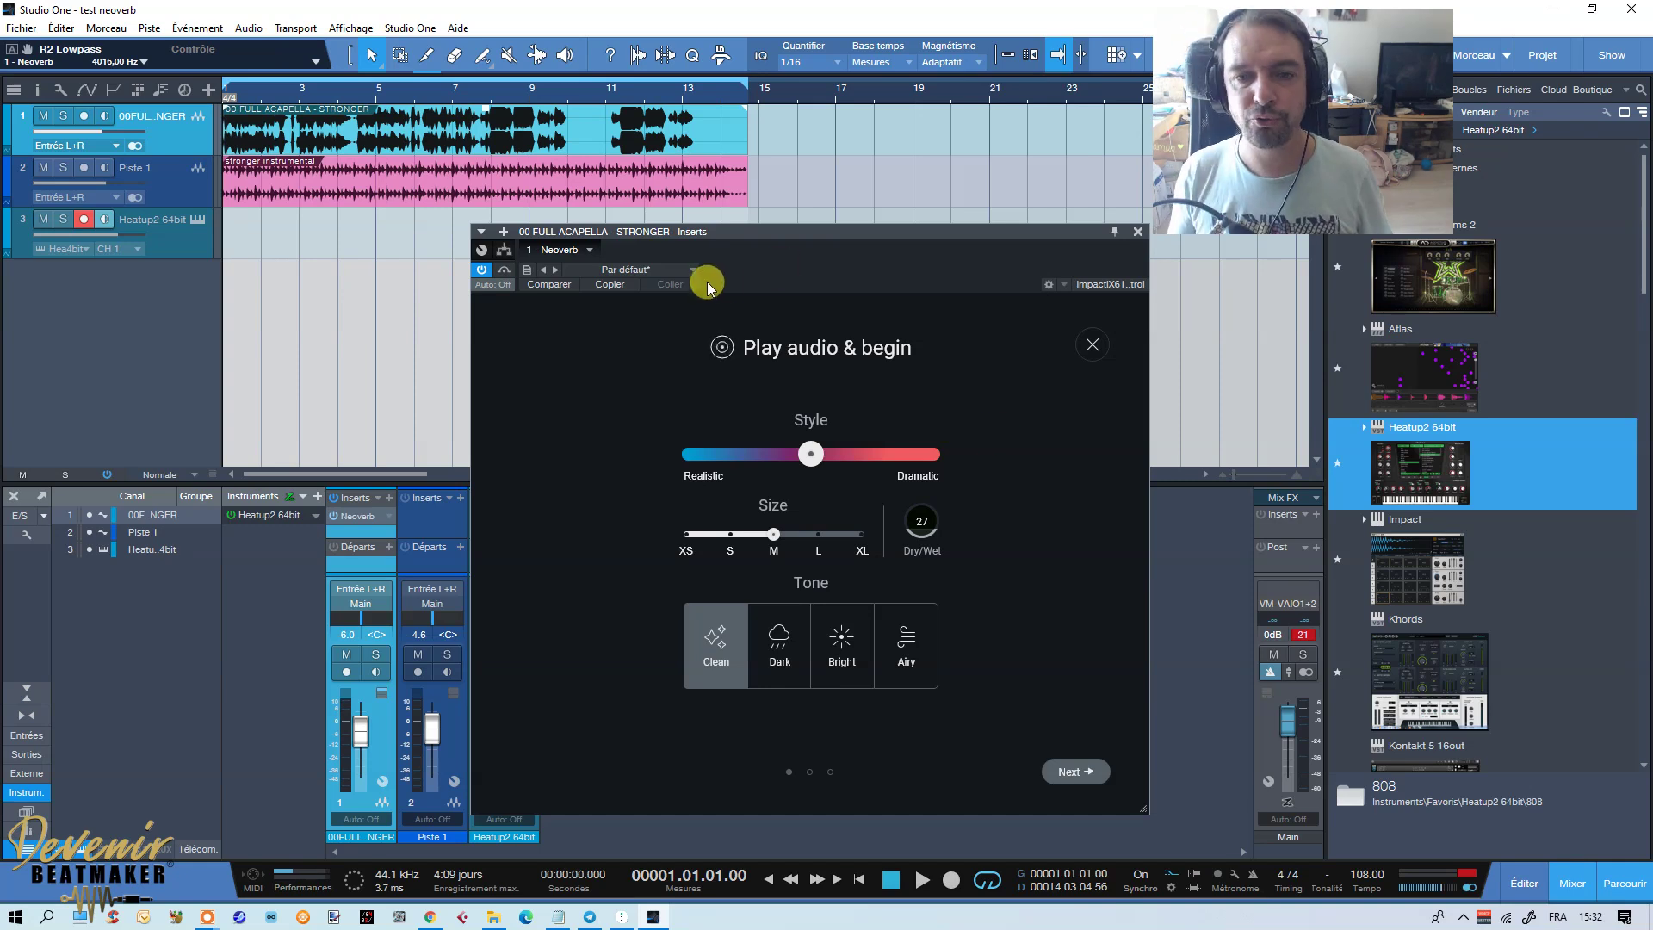
{"action": "left_click", "coordinate": [344, 129]}
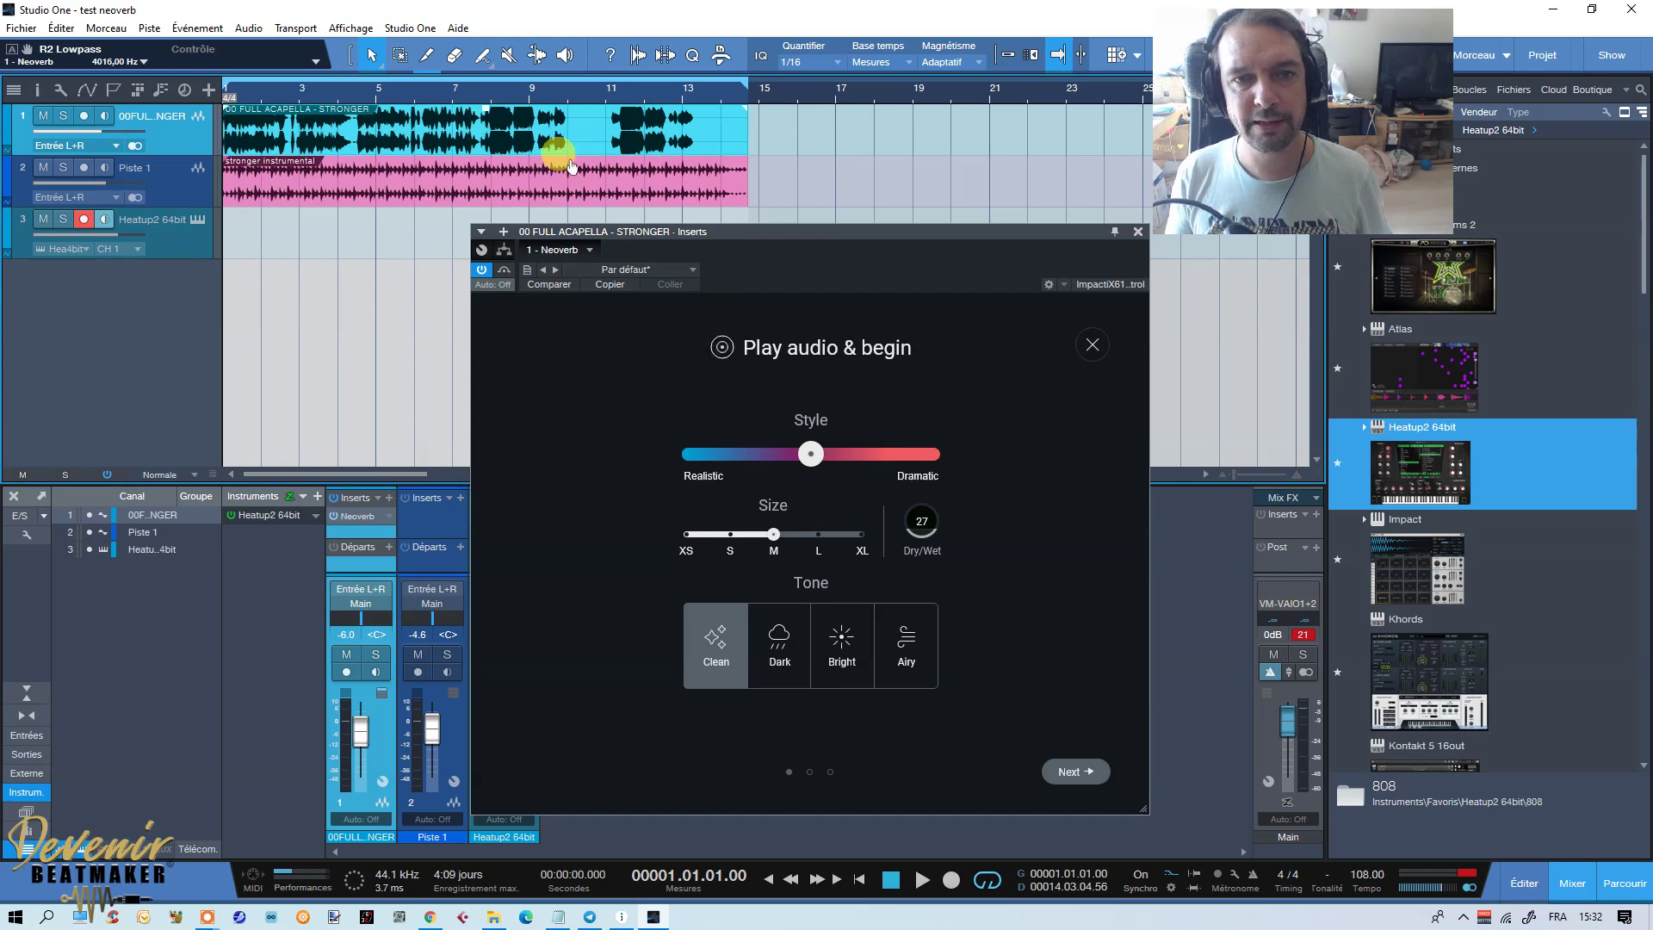
{"action": "left_click", "coordinate": [409, 176]}
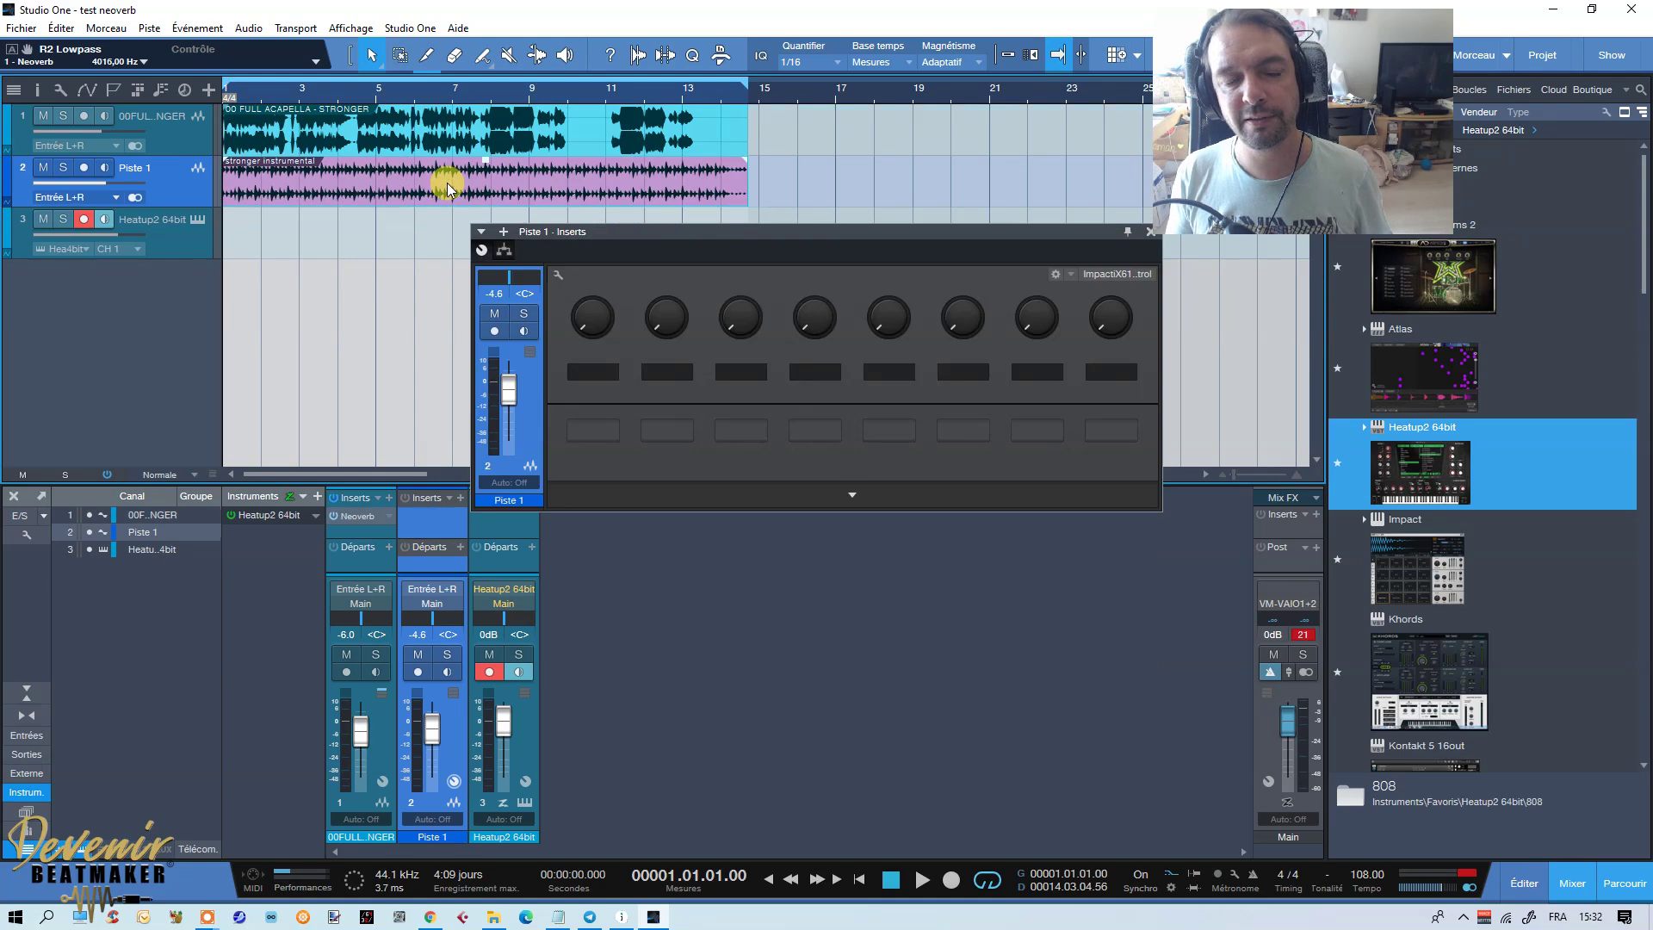
{"action": "left_click", "coordinate": [347, 515]}
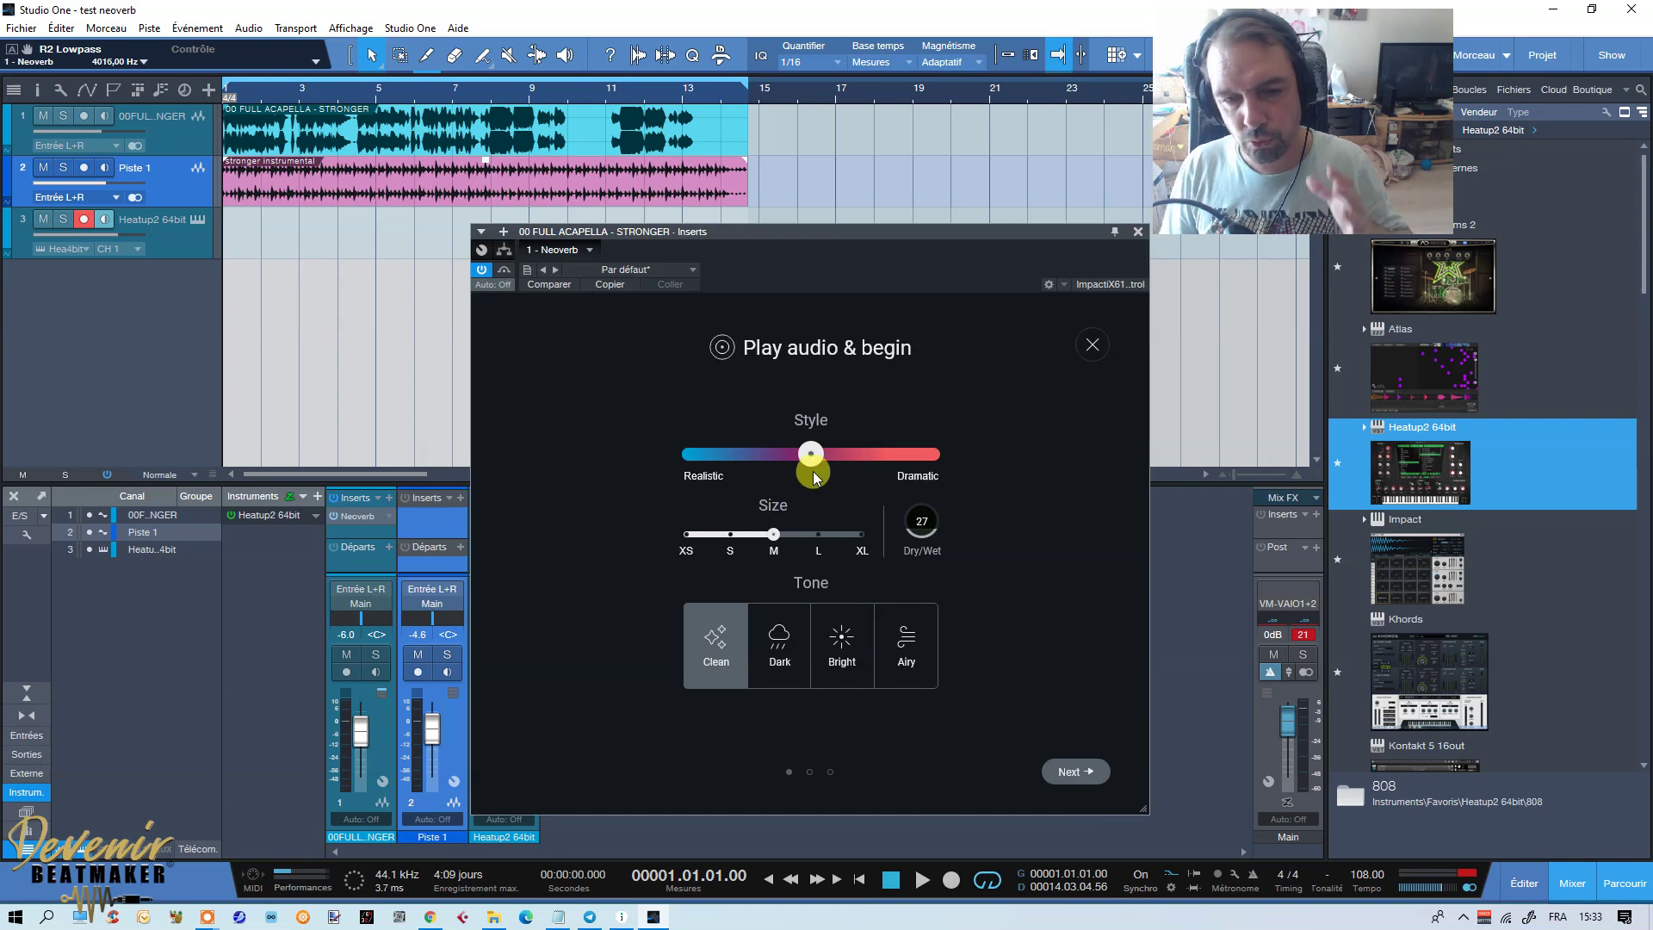
Step: Try the assistant's Style setting toward Realistic and toward Dramatic, and return it near the middle with Size at M
{"action": "left_click_drag", "start_coordinate": [819, 463], "coordinate": [739, 458]}
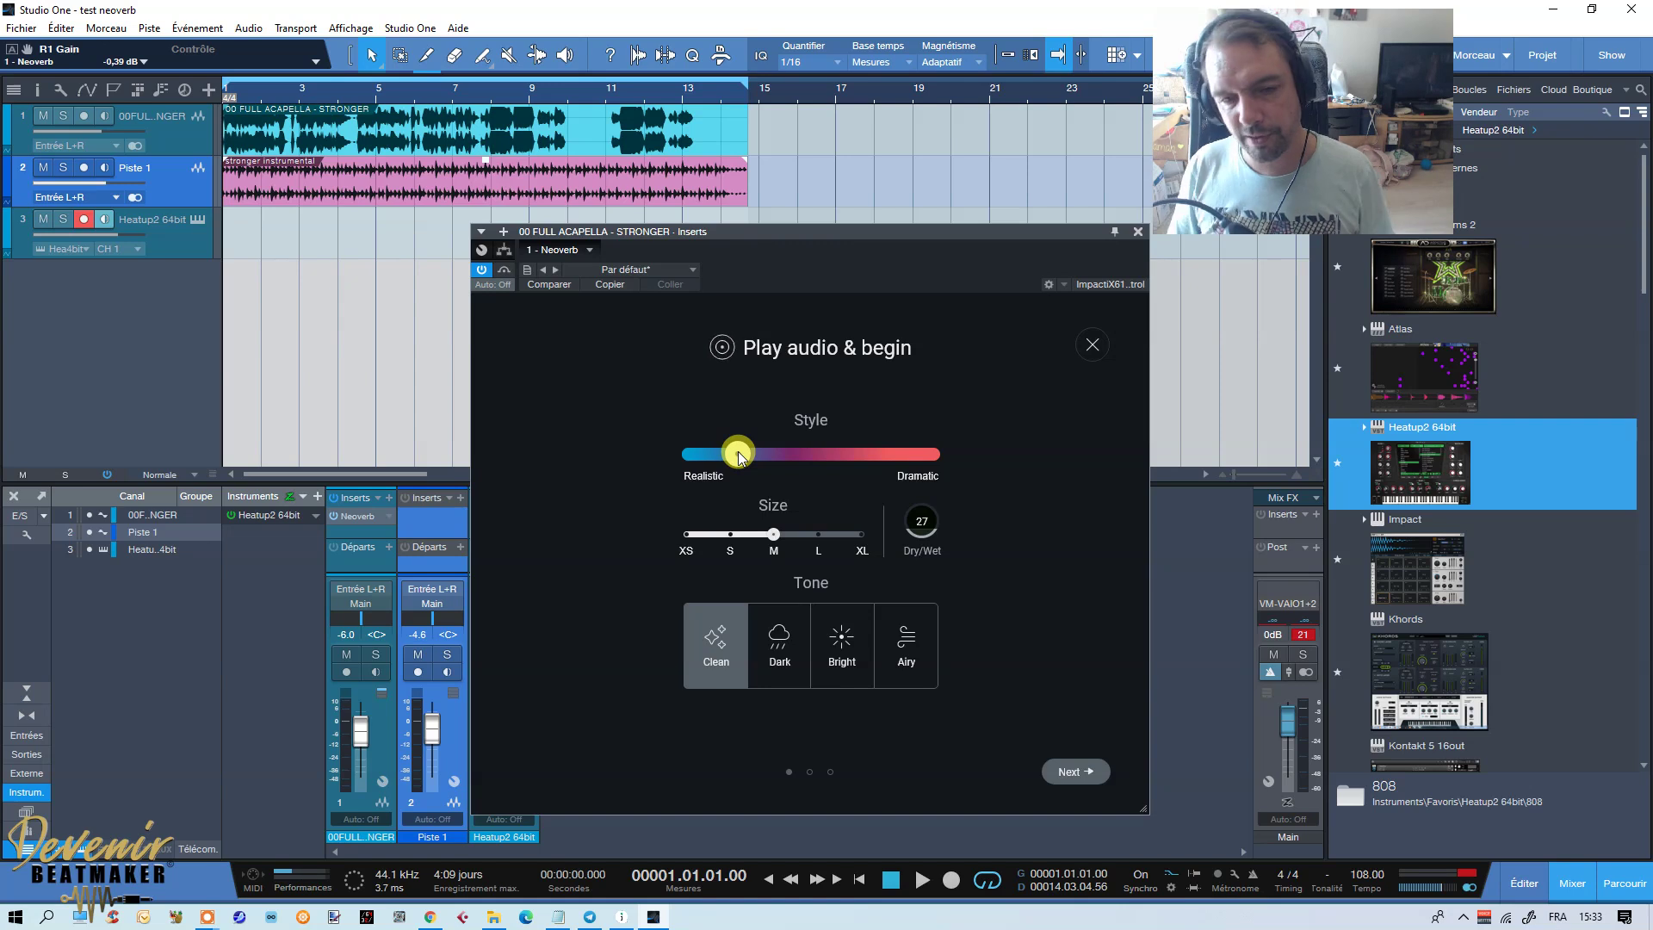
{"action": "left_click_drag", "start_coordinate": [739, 458], "coordinate": [930, 455]}
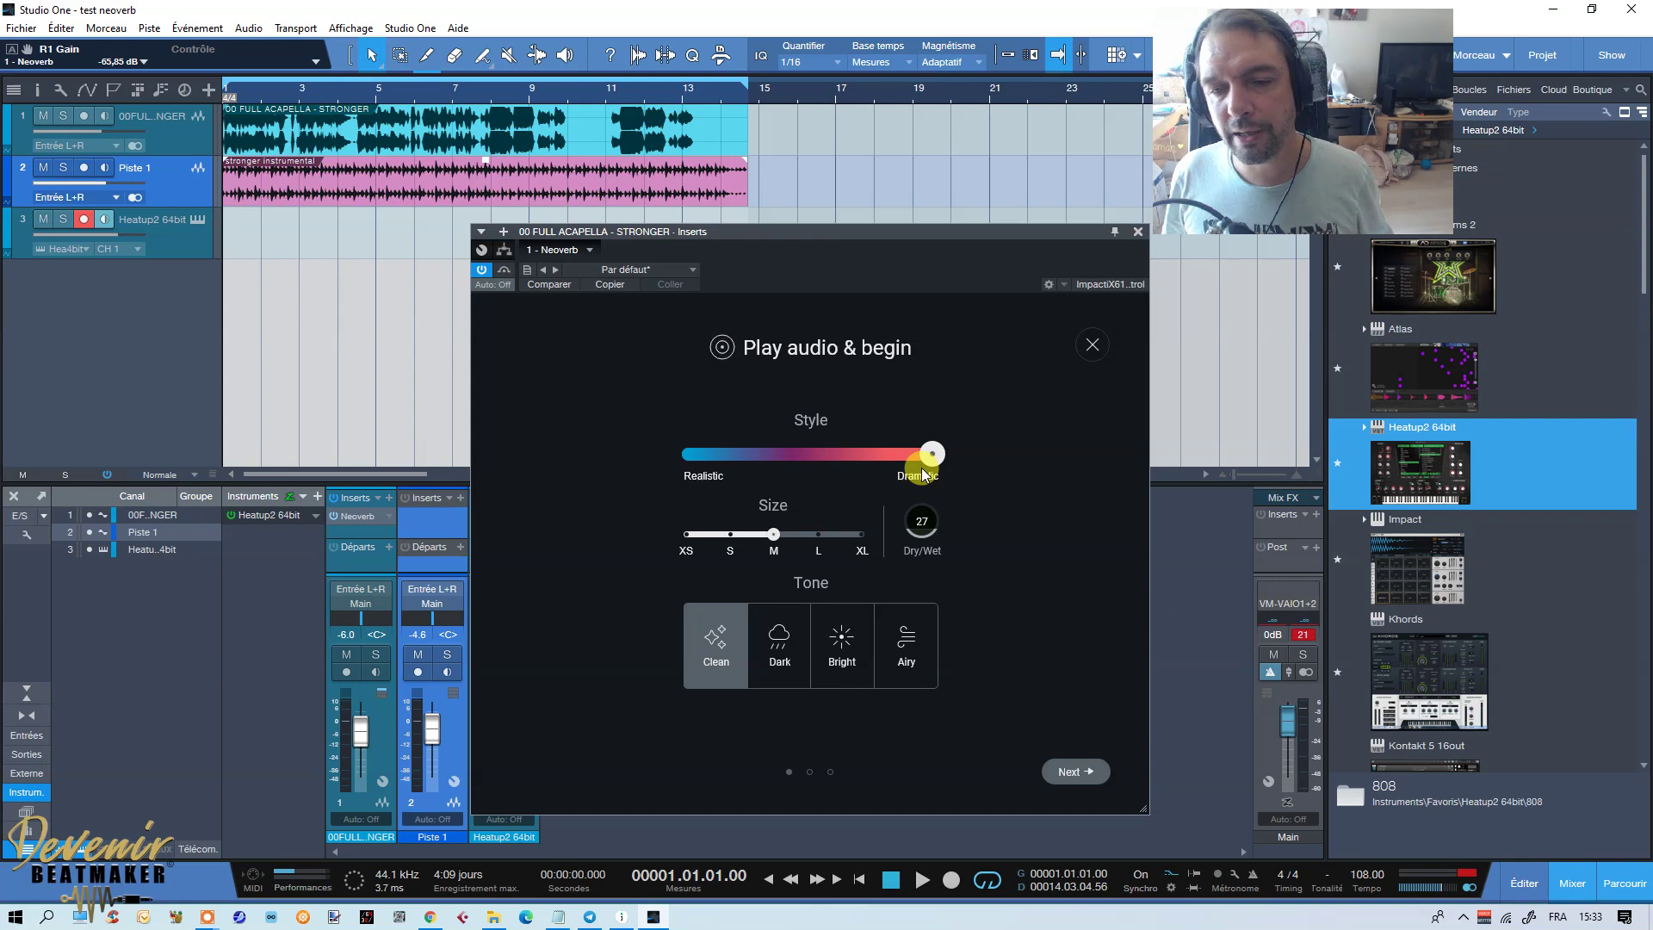
{"action": "left_click_drag", "start_coordinate": [927, 454], "coordinate": [797, 520]}
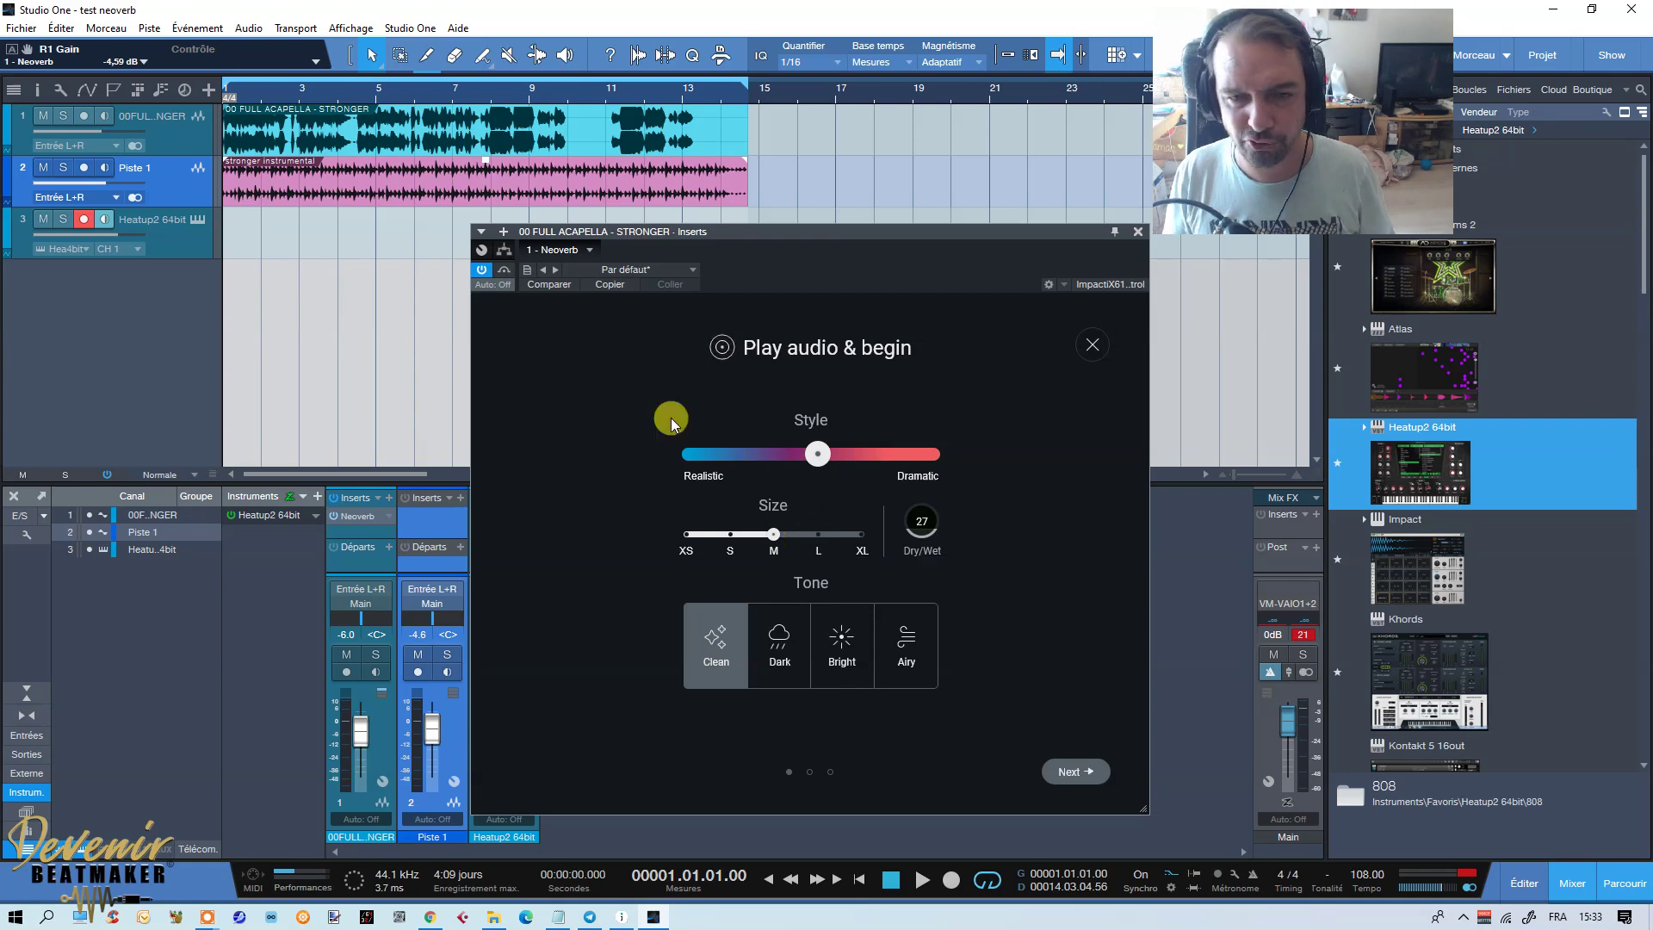
{"action": "mouse_move", "coordinate": [772, 552]}
{"action": "left_mouse_down"}
{"action": "mouse_move", "coordinate": [685, 536]}
{"action": "mouse_move", "coordinate": [868, 540]}
{"action": "mouse_move", "coordinate": [783, 545]}
{"action": "left_mouse_up"}
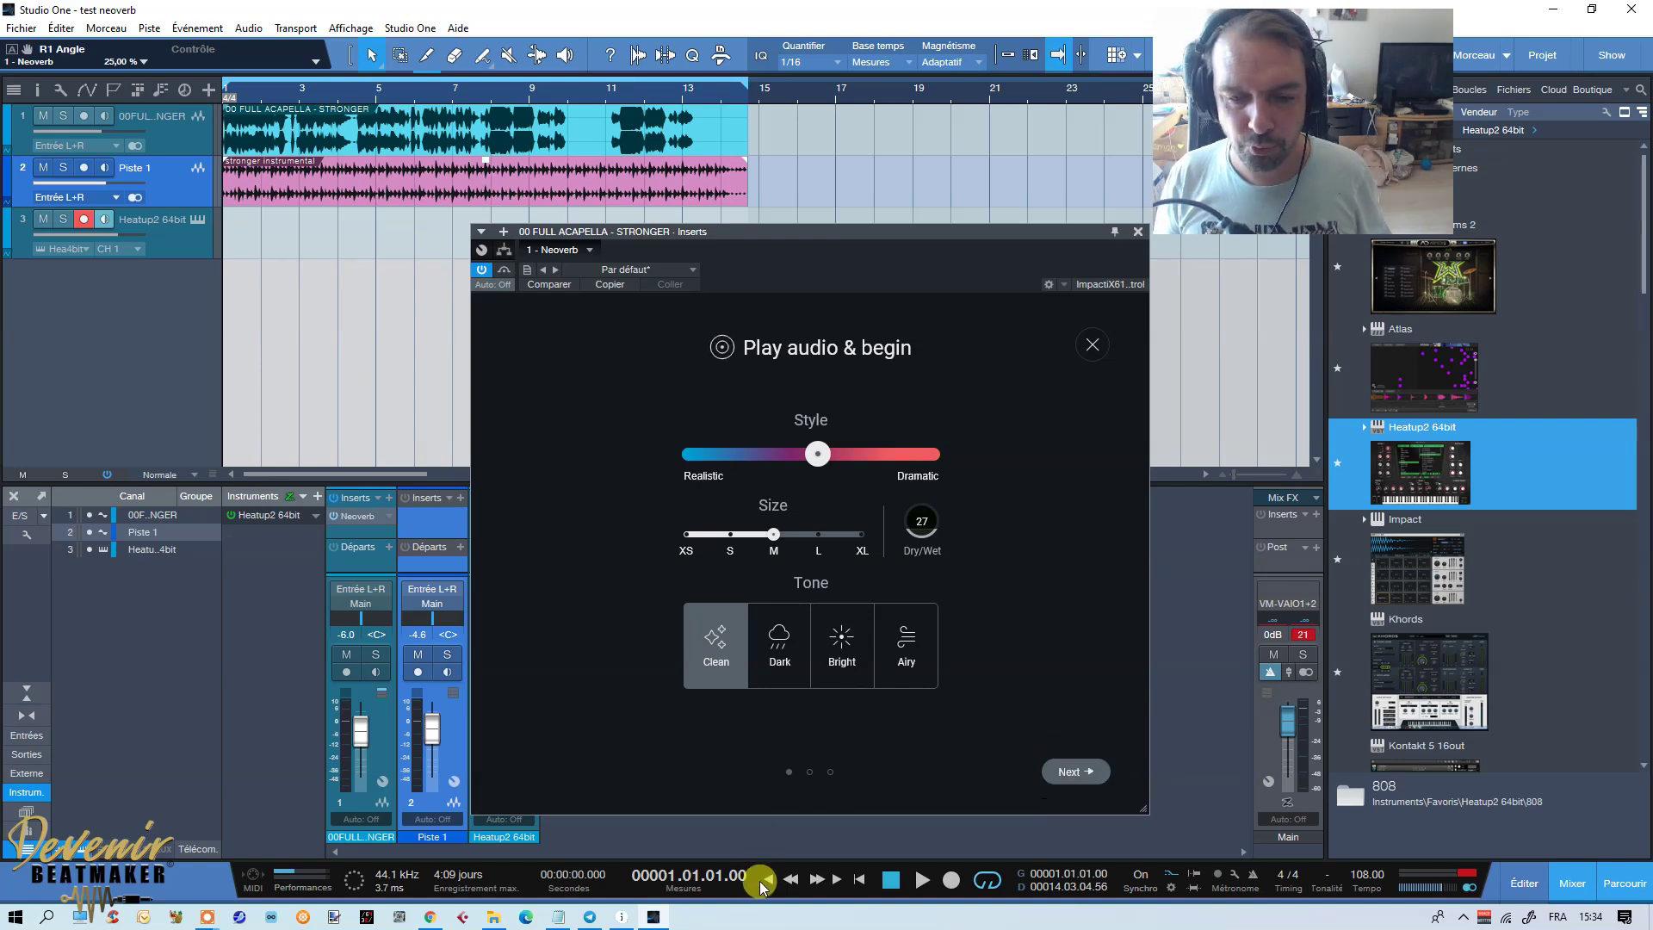
Step: Audition reverb settings during playback, setting Style slightly toward Dramatic, Size to M and Dry/Wet to 28
{"action": "left_click", "coordinate": [923, 879]}
{"action": "mouse_move", "coordinate": [814, 454]}
{"action": "left_mouse_down"}
{"action": "mouse_move", "coordinate": [685, 461]}
{"action": "mouse_move", "coordinate": [934, 473]}
{"action": "mouse_move", "coordinate": [942, 458]}
{"action": "mouse_move", "coordinate": [823, 469]}
{"action": "mouse_move", "coordinate": [842, 471]}
{"action": "mouse_move", "coordinate": [838, 450]}
{"action": "left_mouse_up"}
{"action": "left_click_drag", "start_coordinate": [774, 534], "coordinate": [883, 541]}
{"action": "left_click_drag", "start_coordinate": [853, 461], "coordinate": [647, 503]}
{"action": "left_click_drag", "start_coordinate": [864, 535], "coordinate": [764, 529]}
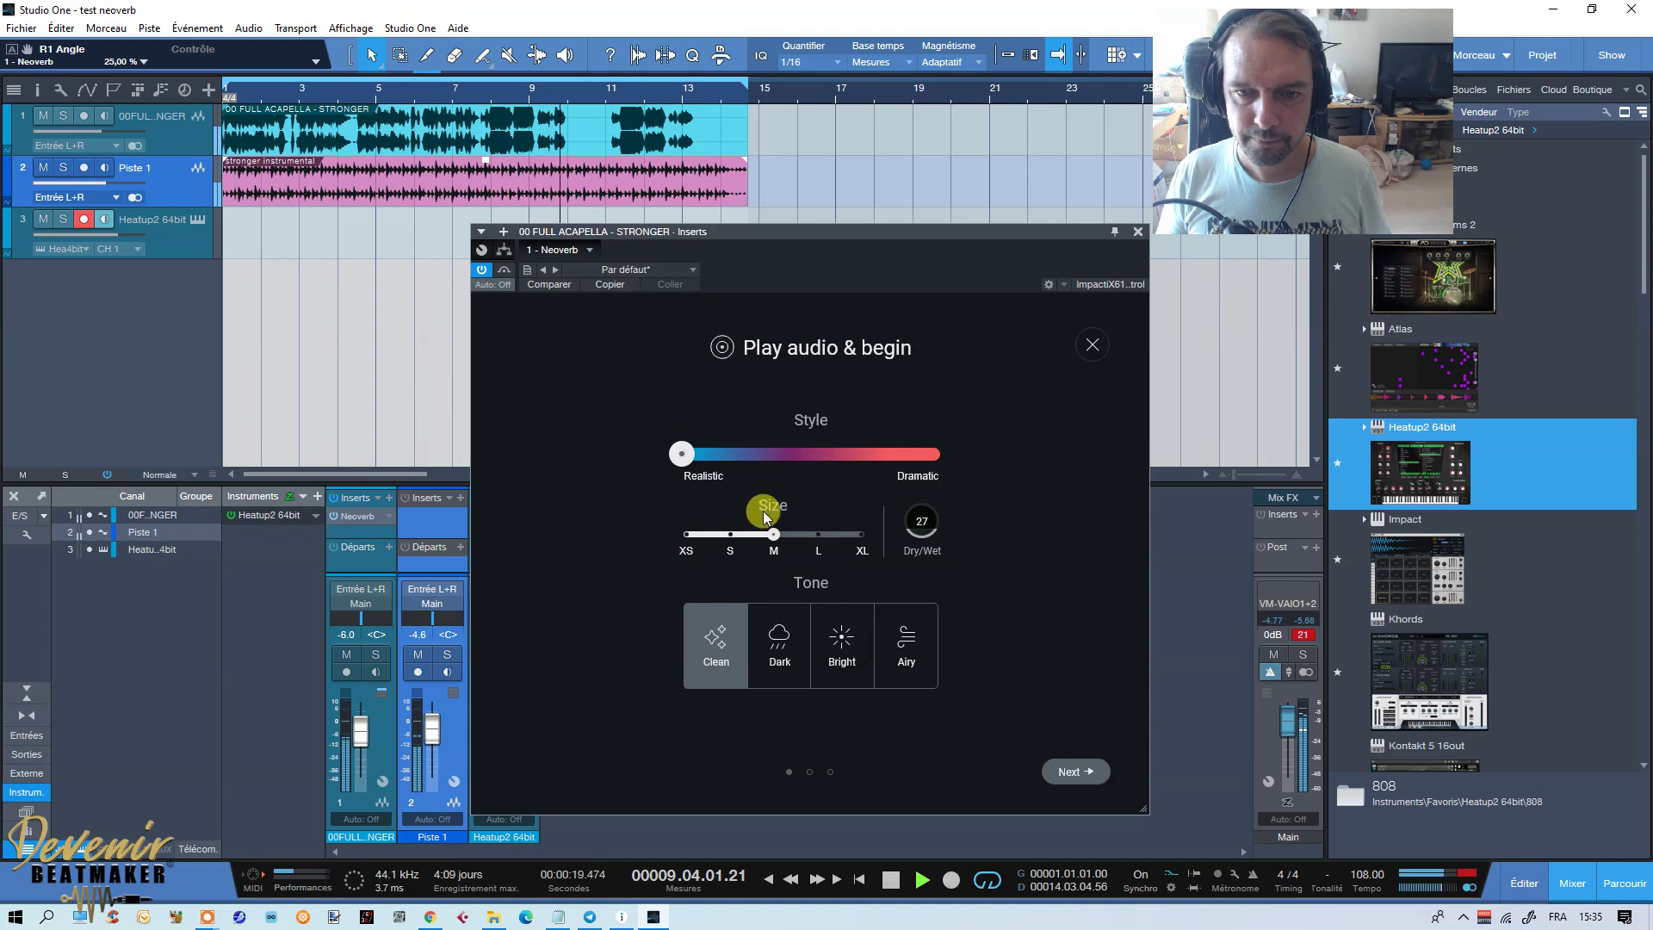
{"action": "left_click_drag", "start_coordinate": [680, 449], "coordinate": [842, 460]}
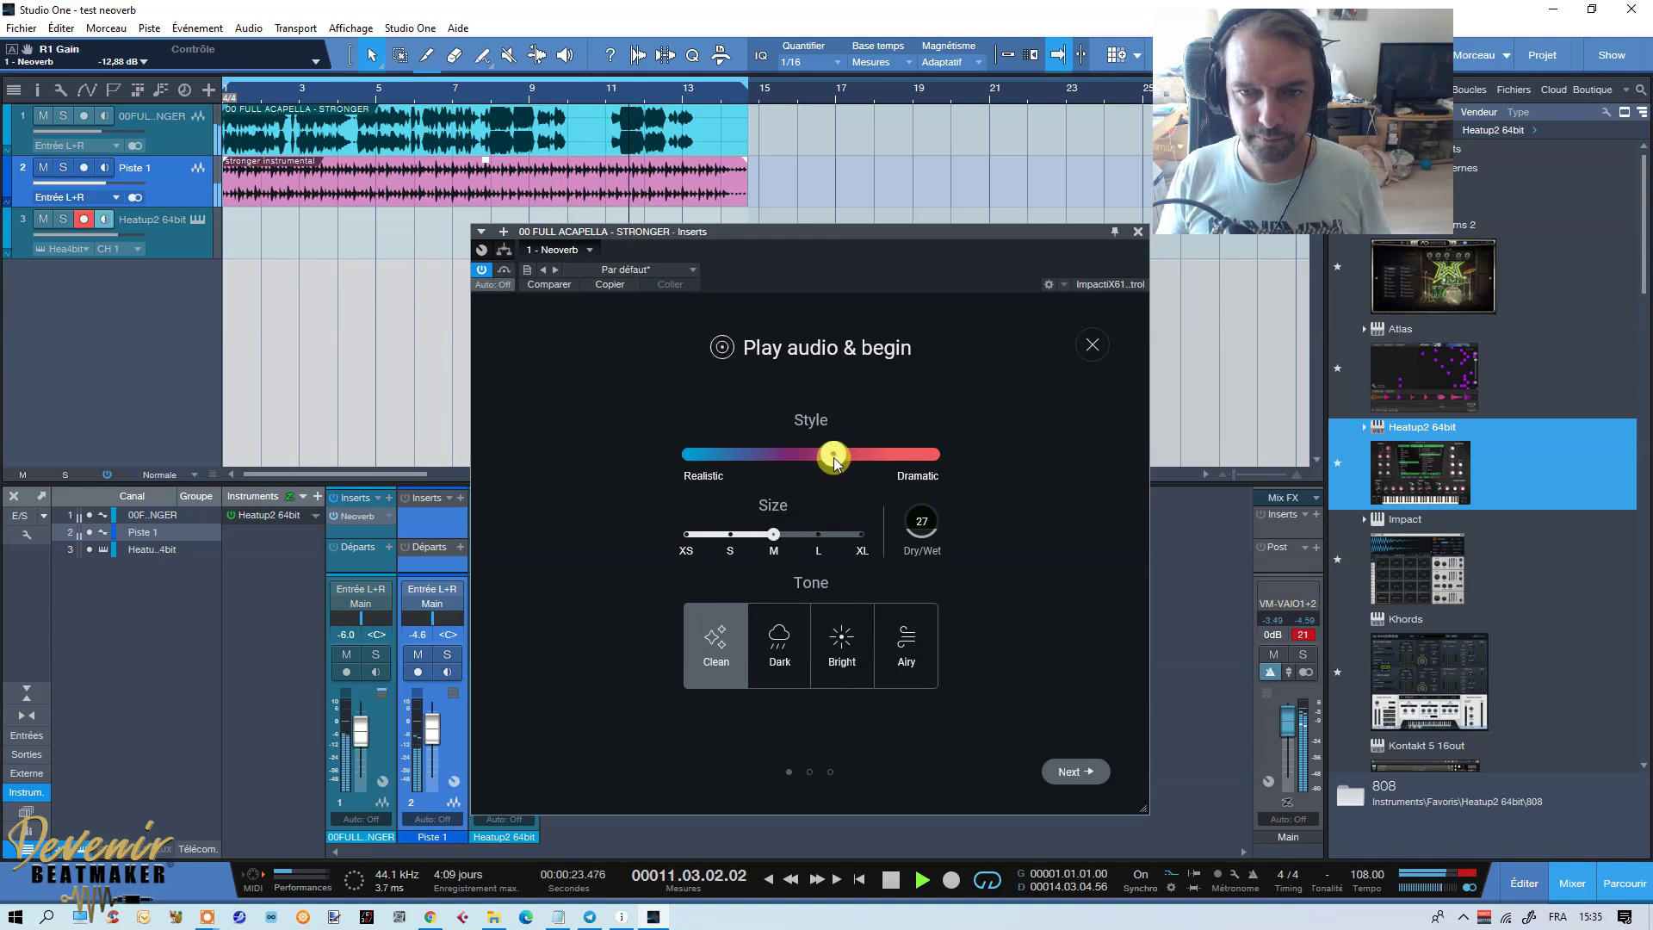
{"action": "mouse_move", "coordinate": [918, 518]}
{"action": "left_mouse_down"}
{"action": "mouse_move", "coordinate": [915, 454]}
{"action": "mouse_move", "coordinate": [904, 510]}
{"action": "left_mouse_up"}
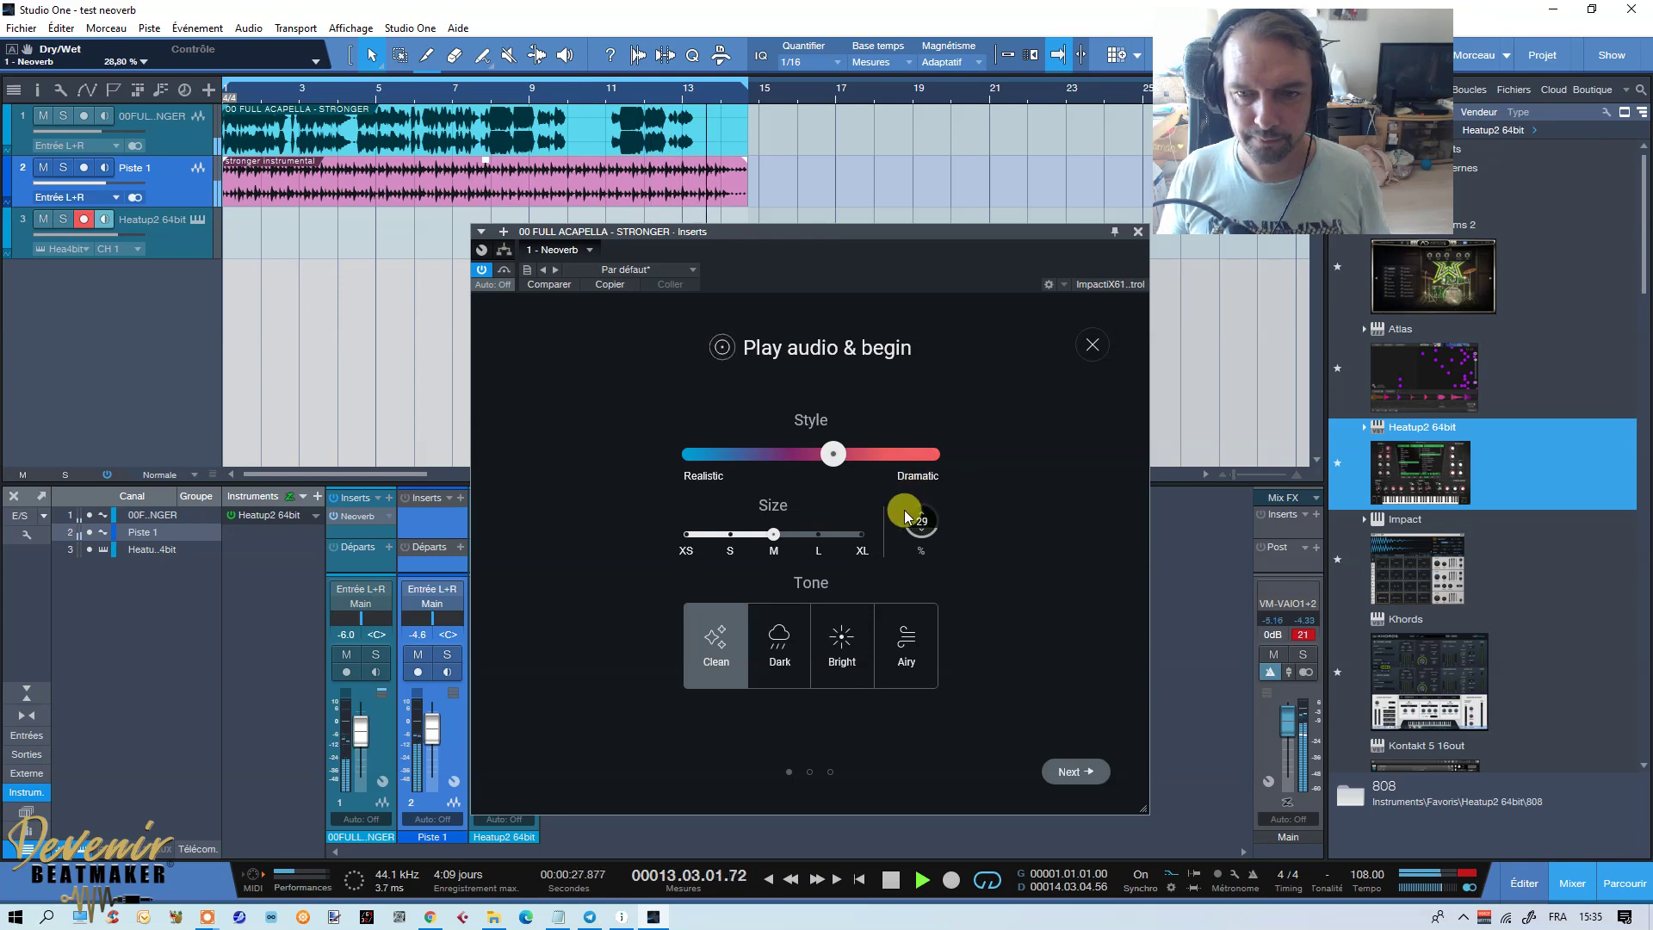
Step: Compare the Dark, Bright and Airy tones during playback and choose Bright
{"action": "left_click", "coordinate": [784, 662]}
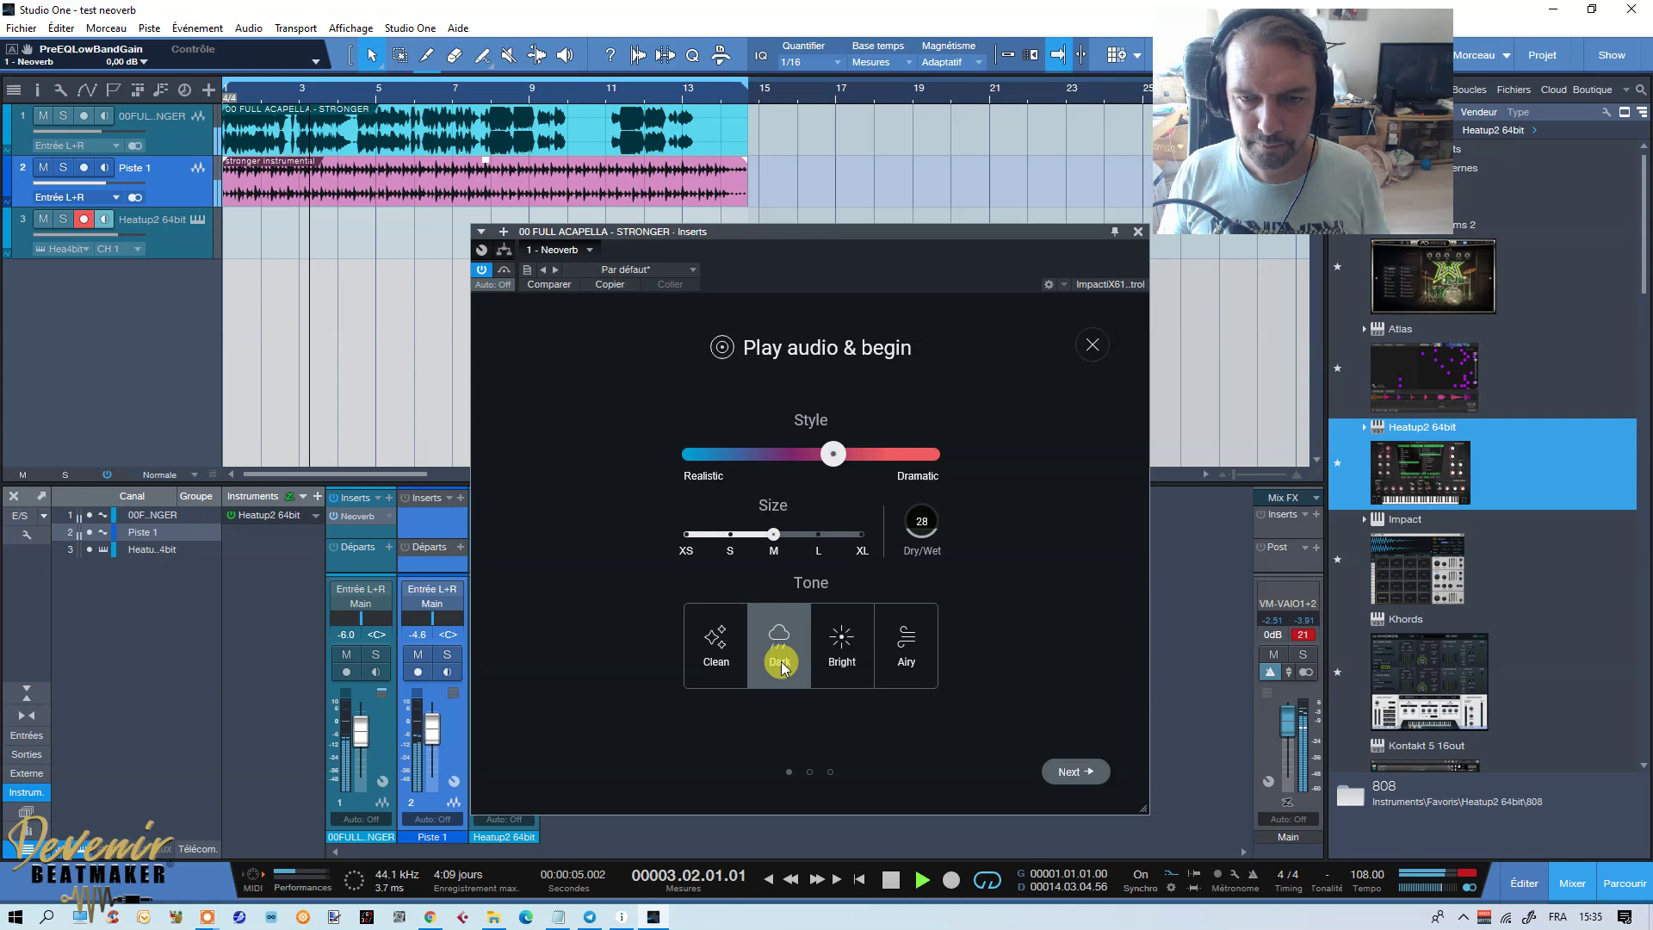
{"action": "left_click", "coordinate": [856, 651]}
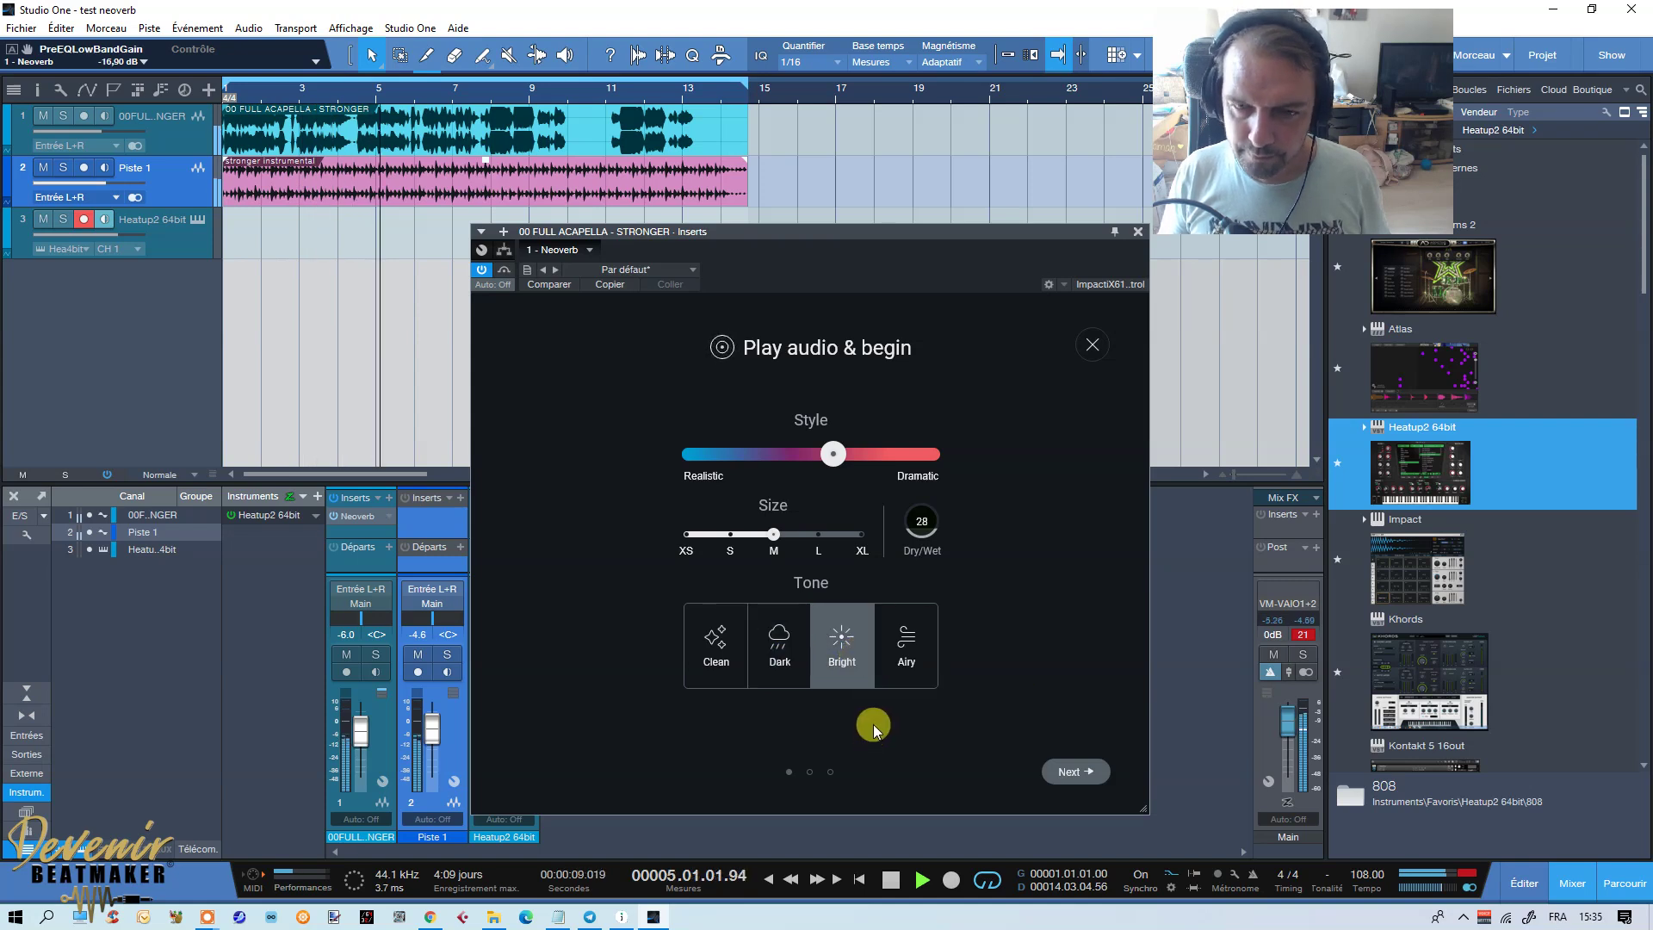
{"action": "left_click", "coordinate": [930, 663]}
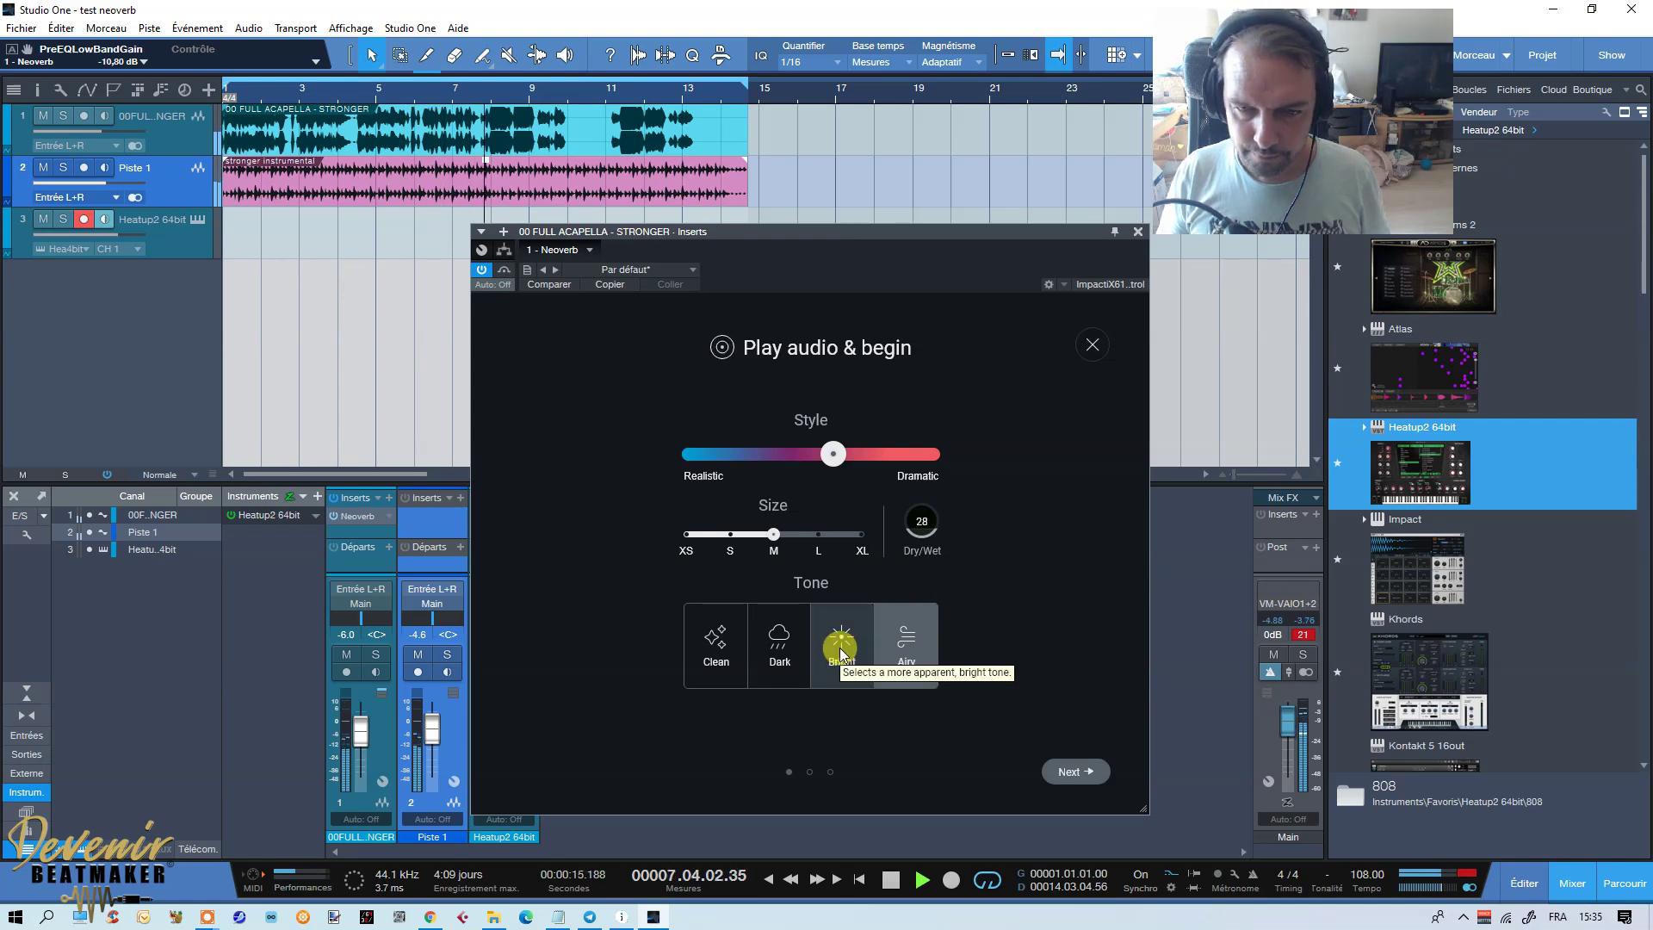
{"action": "left_click", "coordinate": [841, 652]}
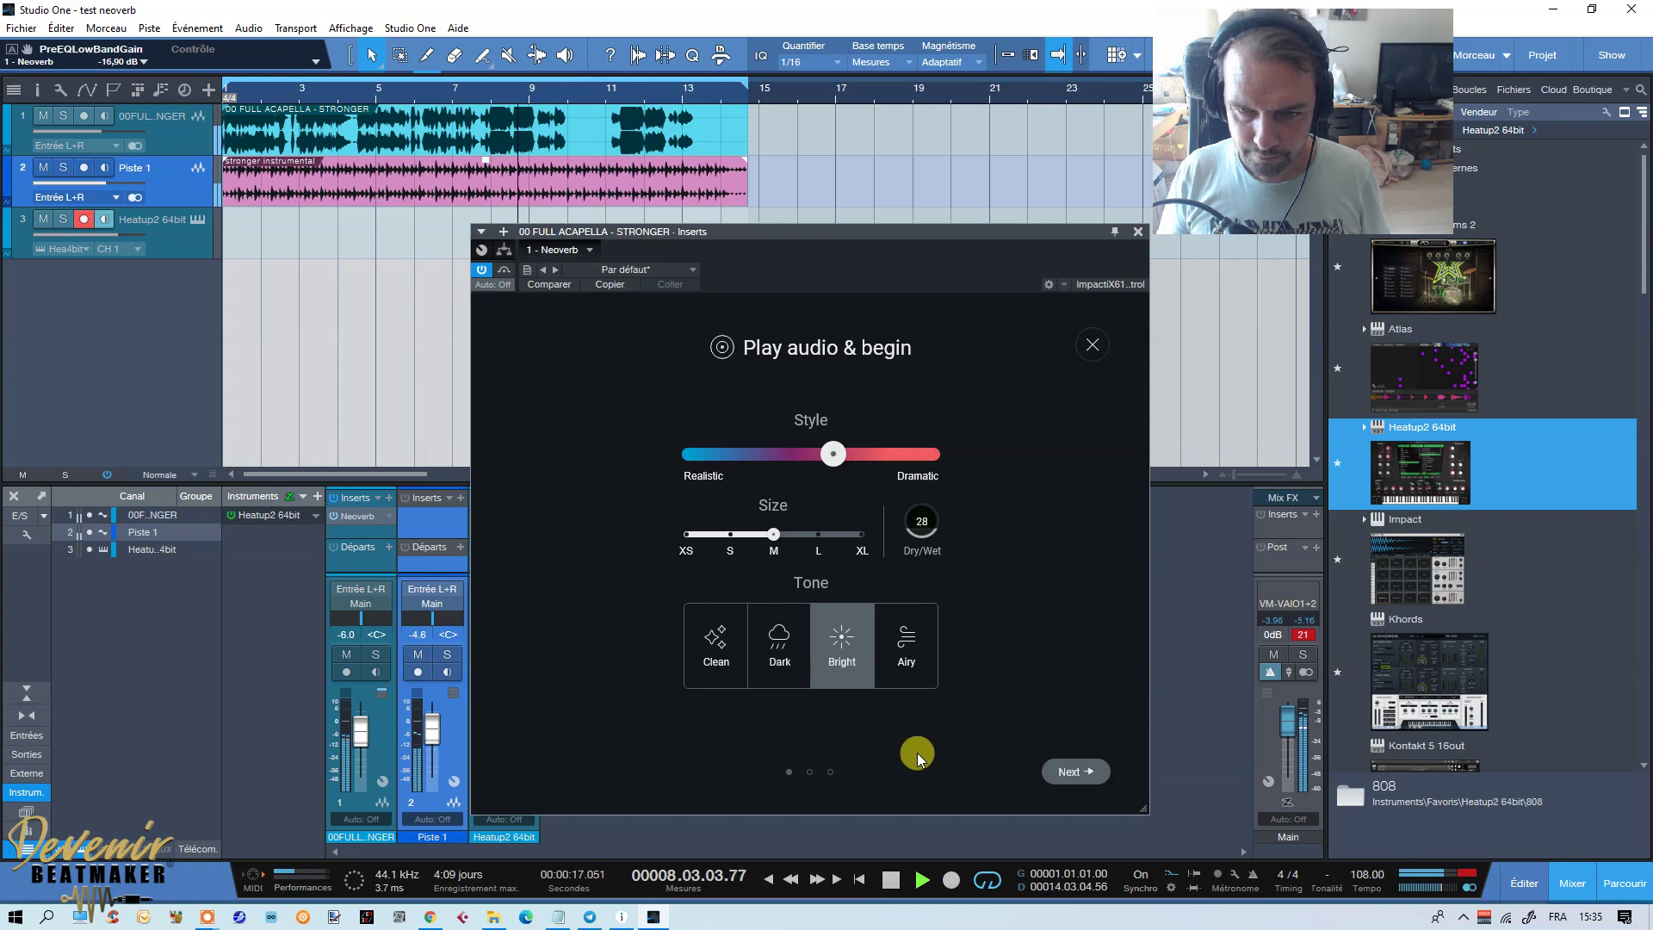
Step: Run the Reverb Assistant analysis on the playing audio, accept its result and stop playback
{"action": "left_click", "coordinate": [1075, 772]}
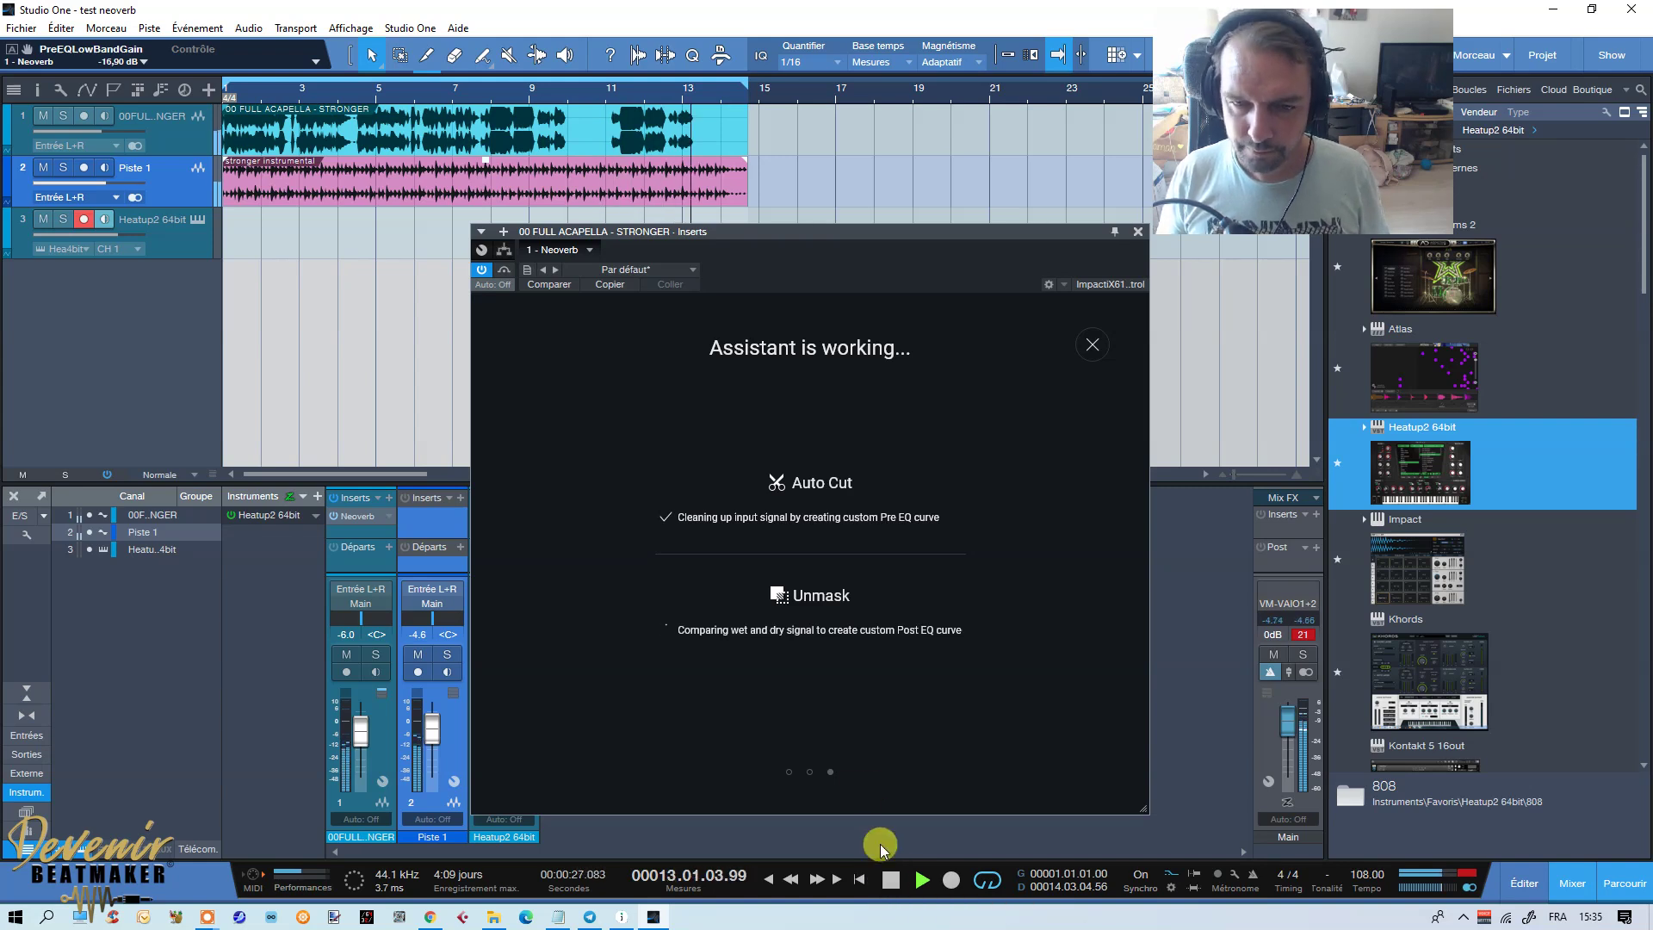
{"action": "left_click", "coordinate": [819, 763]}
{"action": "left_click", "coordinate": [891, 880]}
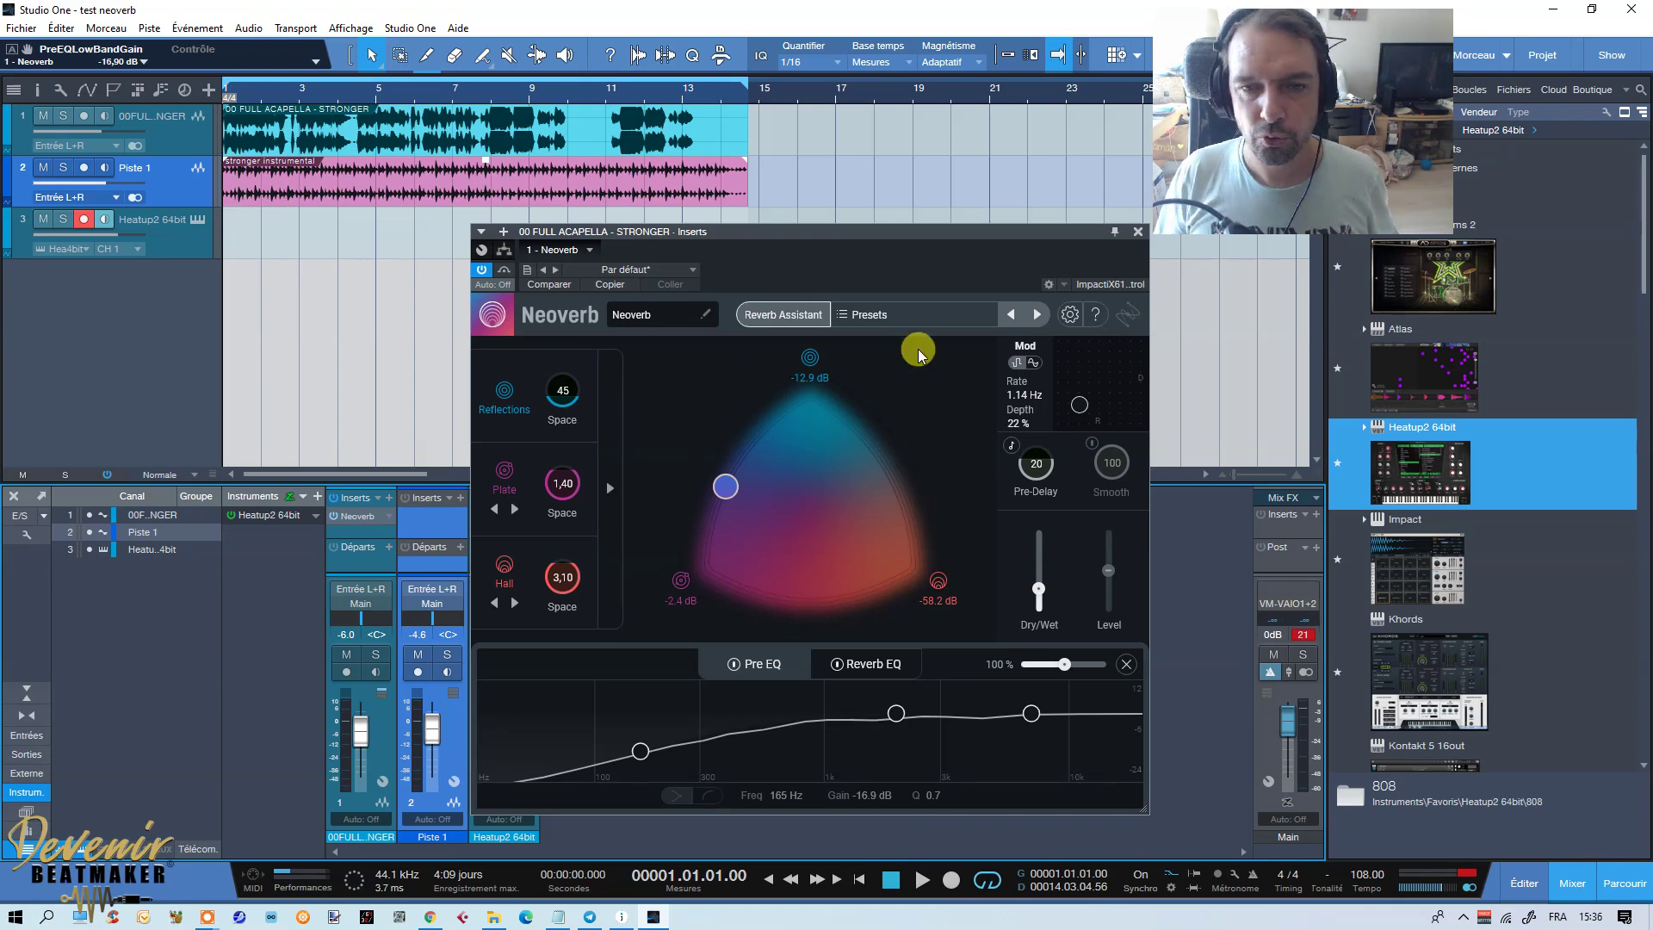
Step: Look at Neoverb's preset categories and its options, and close both without changes
{"action": "left_click", "coordinate": [883, 317]}
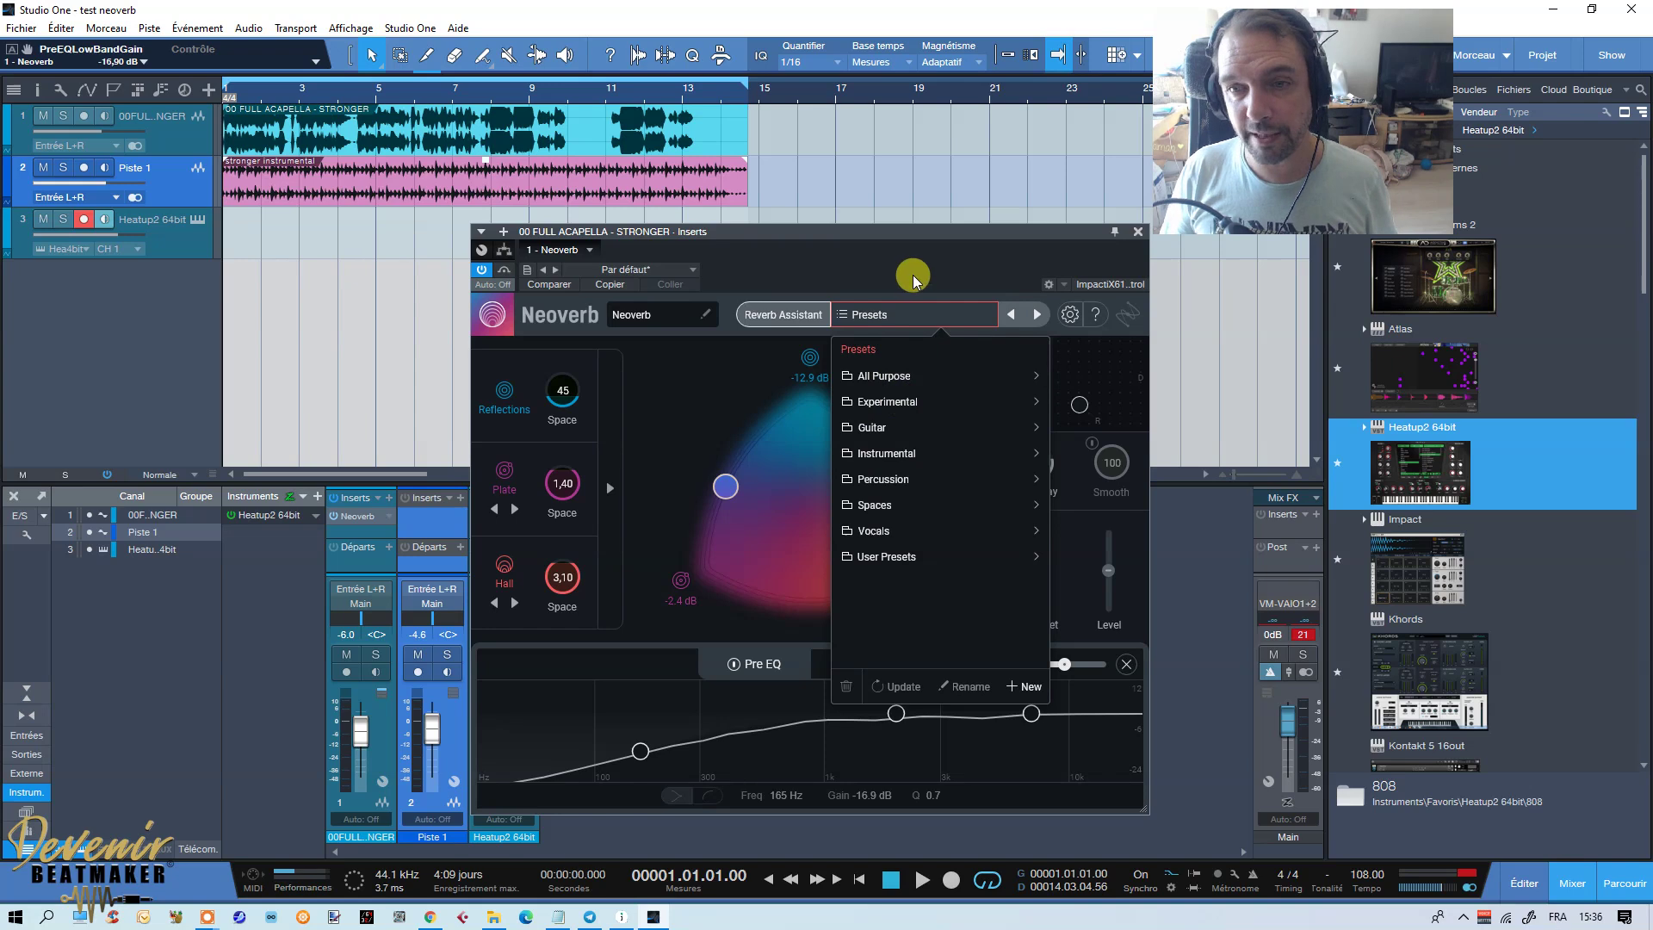
{"action": "left_click", "coordinate": [1070, 315]}
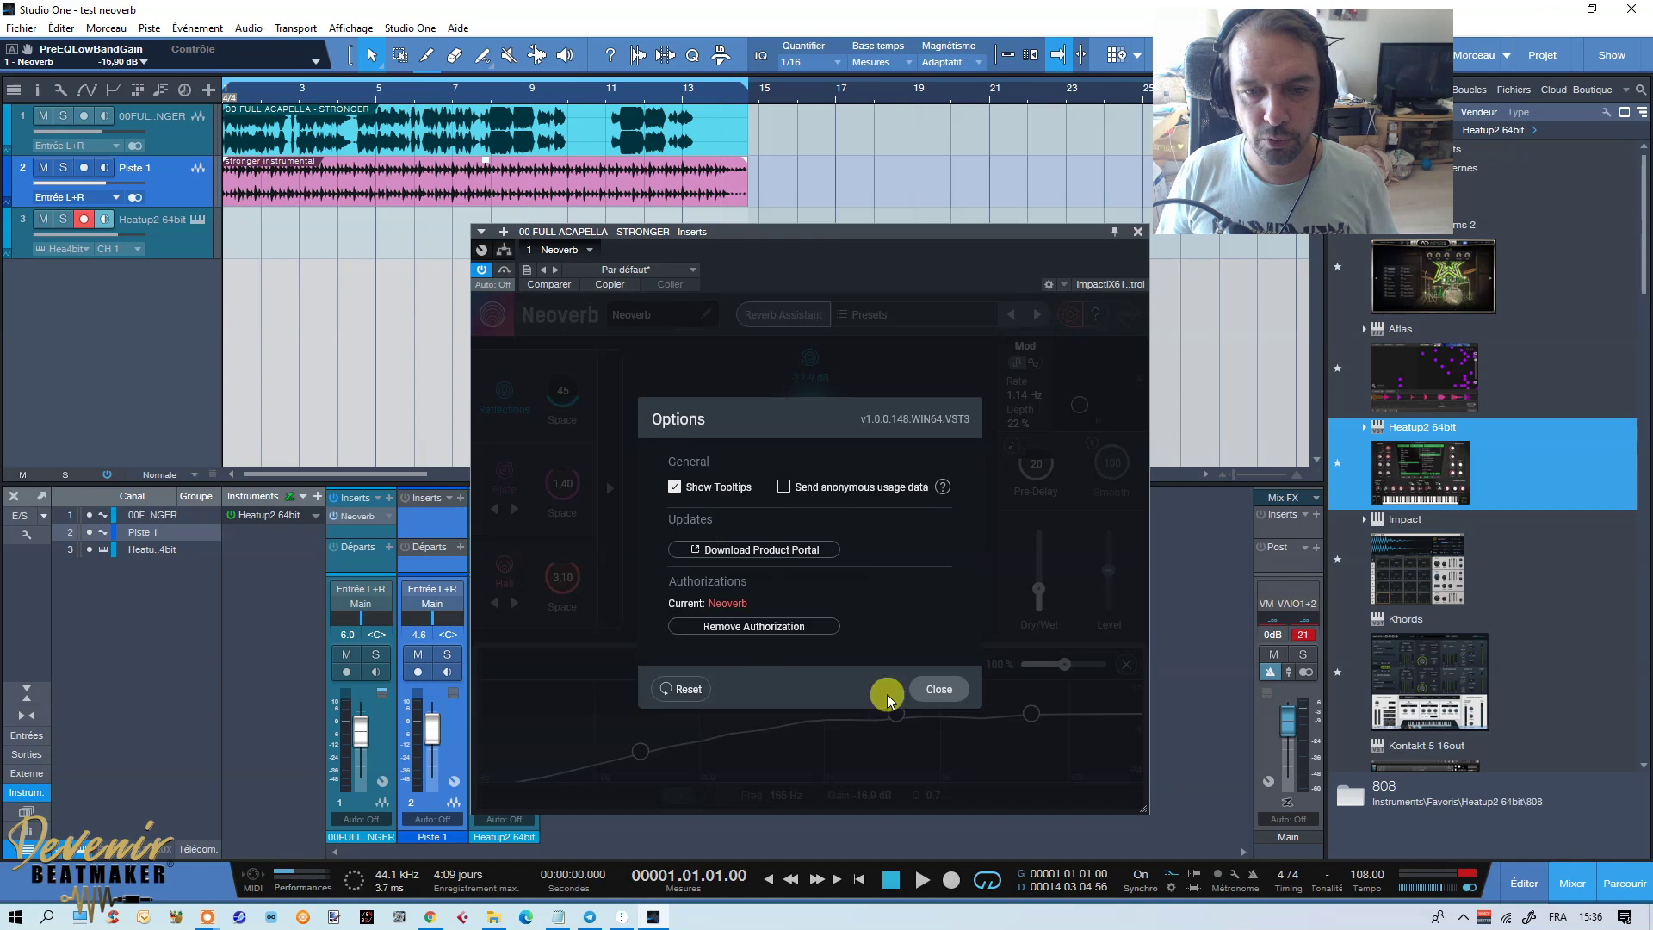
{"action": "left_click", "coordinate": [937, 688]}
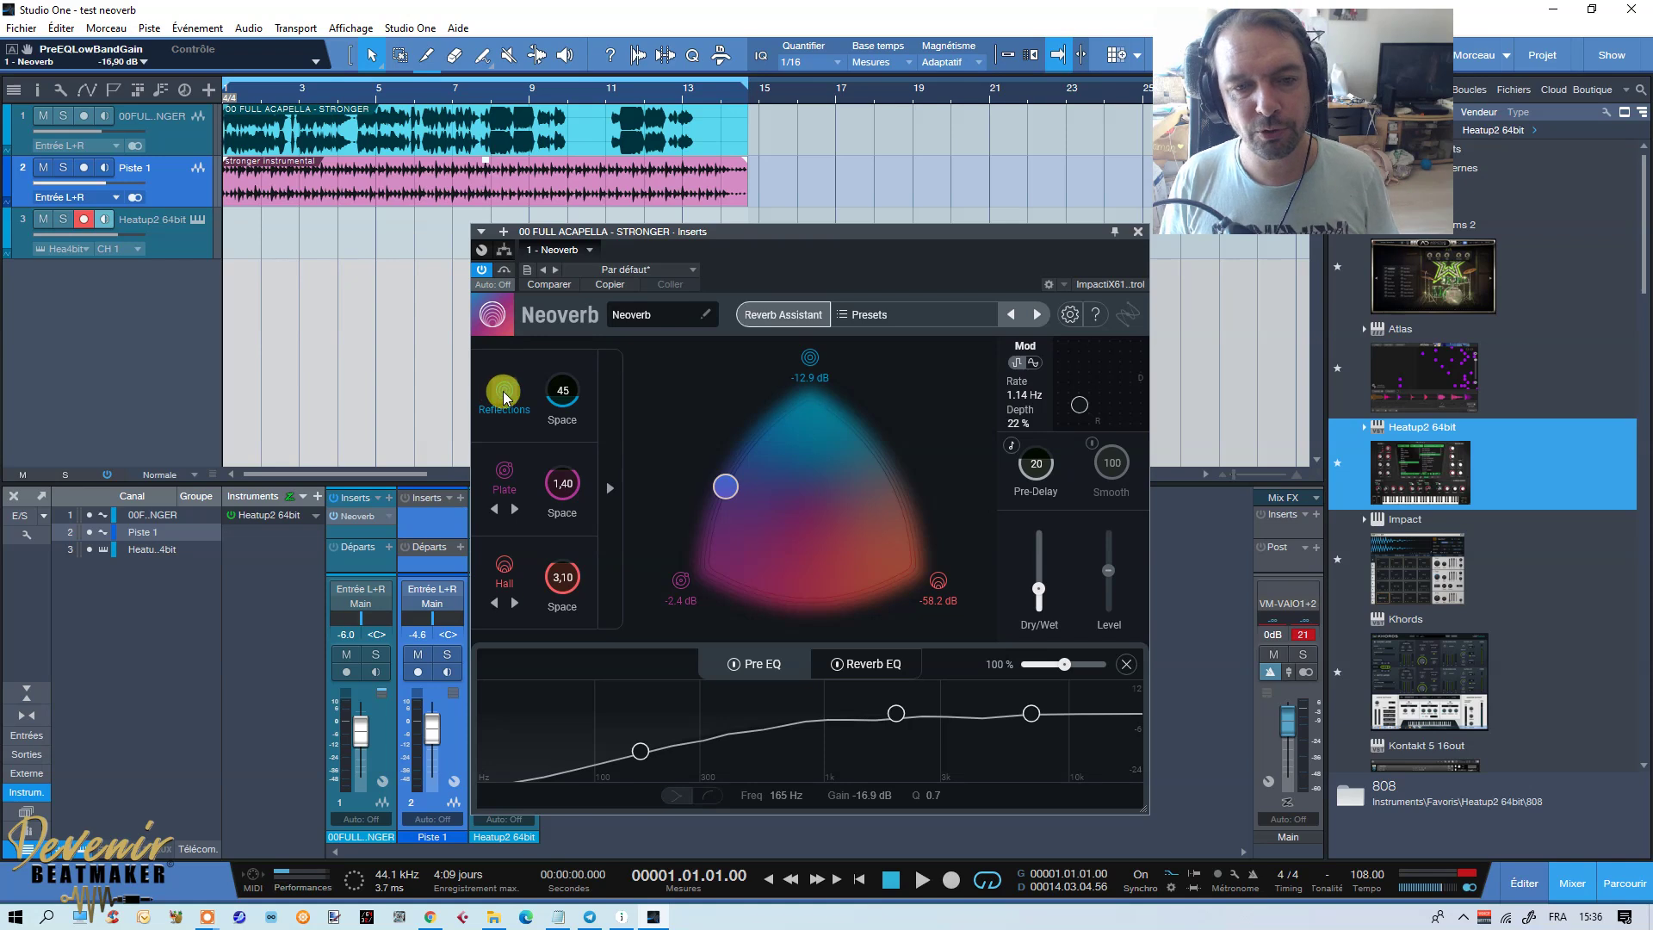
Step: Try another reverb type for the second reverb and return it to Plate
{"action": "left_click", "coordinate": [516, 511]}
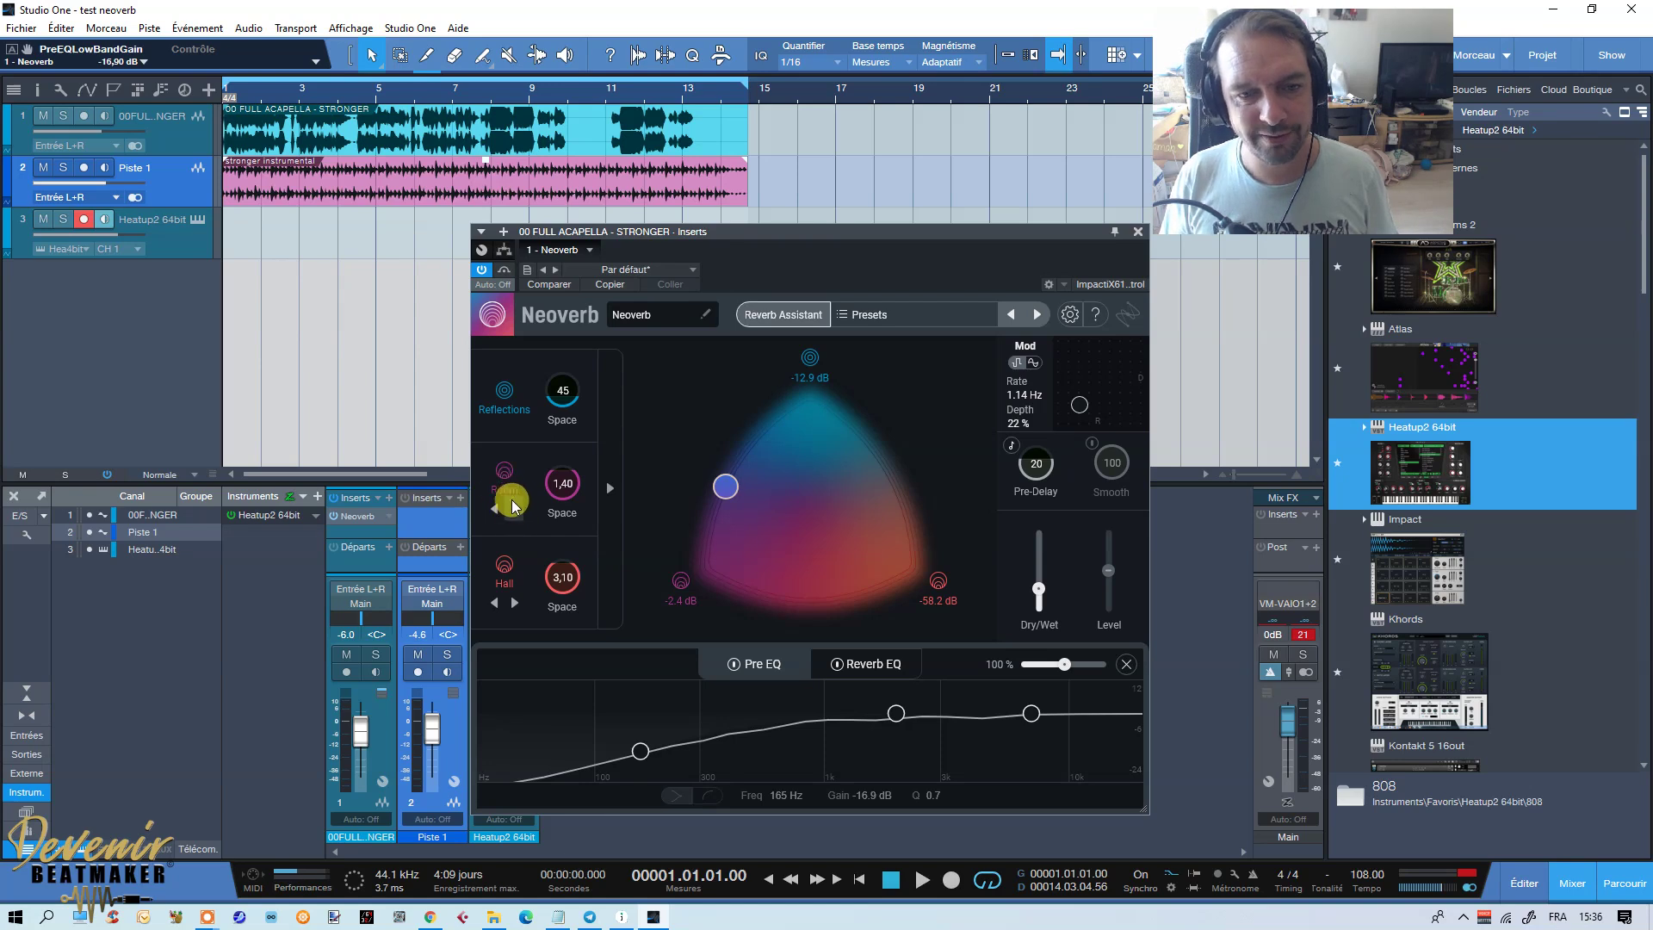
{"action": "left_click", "coordinate": [516, 512]}
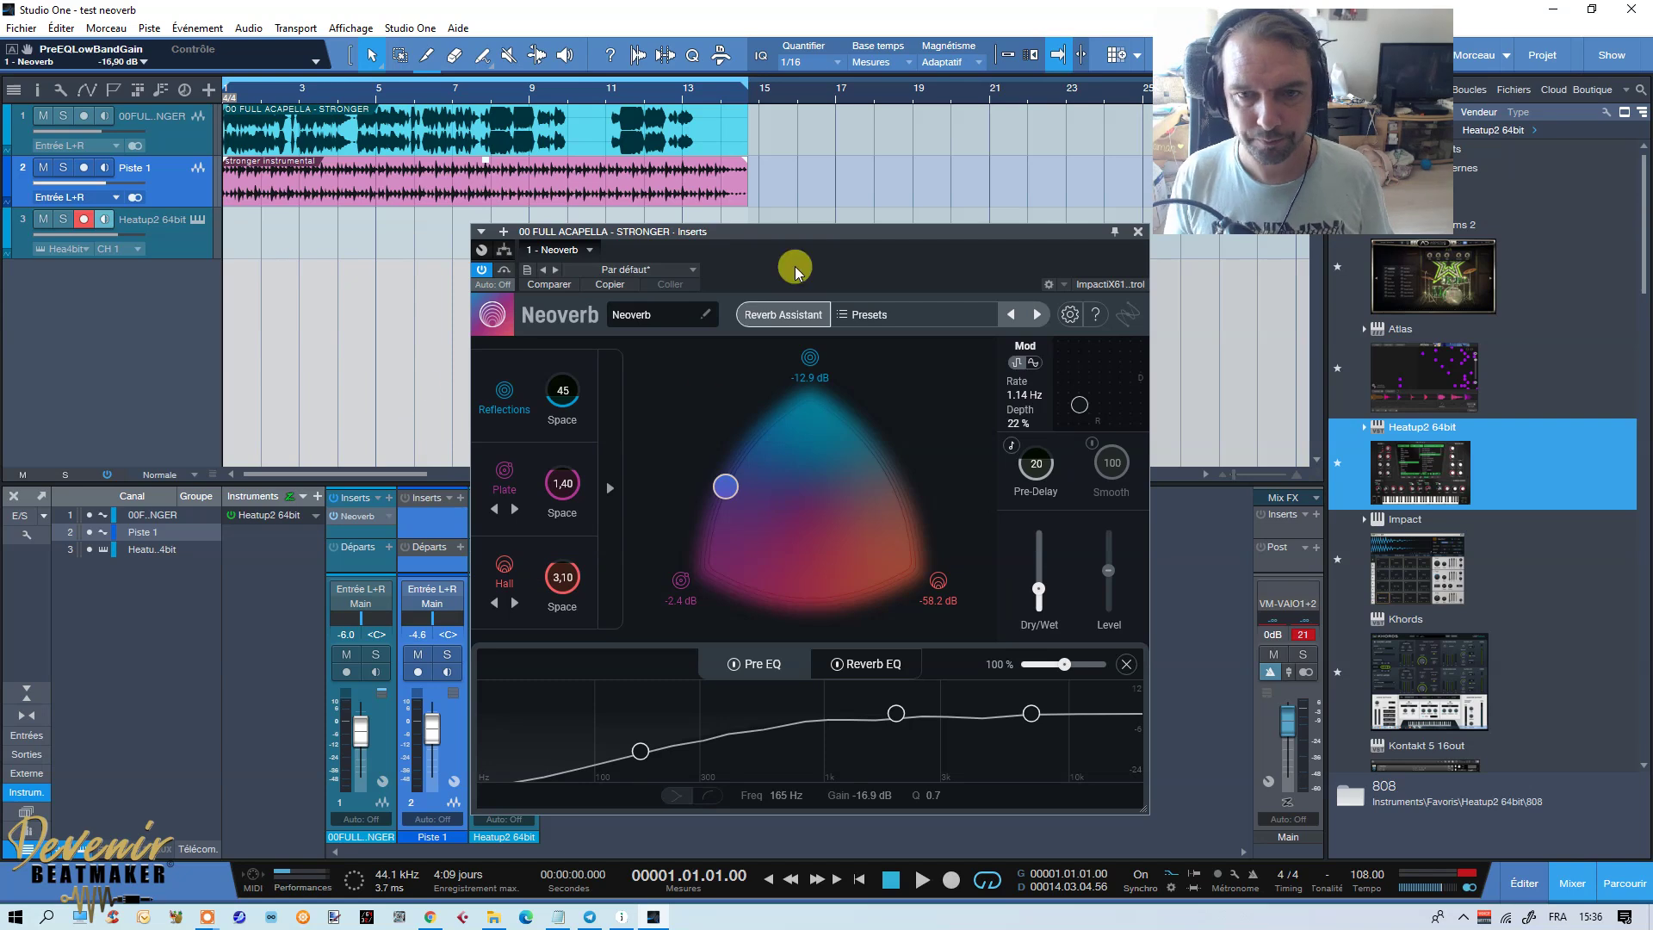
Step: Use the detailed reverb controls to set Reflections Space to 48, Plate Space to 1.42 and Plate Crossover to 0.7
{"action": "left_click_drag", "start_coordinate": [784, 232], "coordinate": [790, 205]}
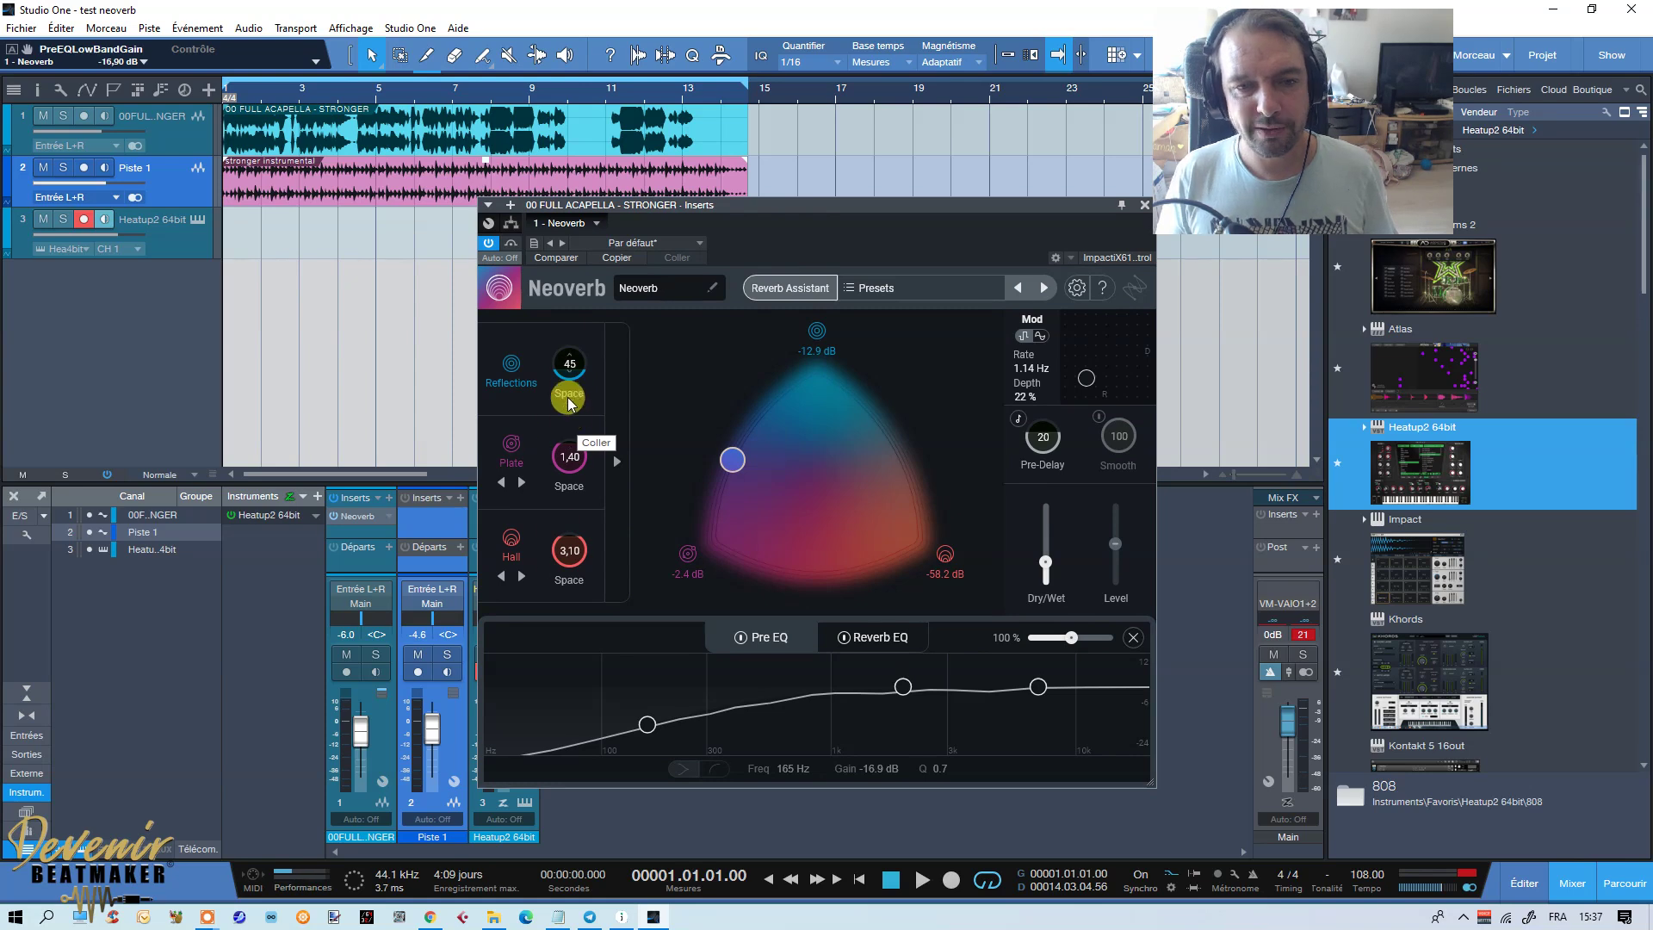
{"action": "left_click", "coordinate": [615, 465]}
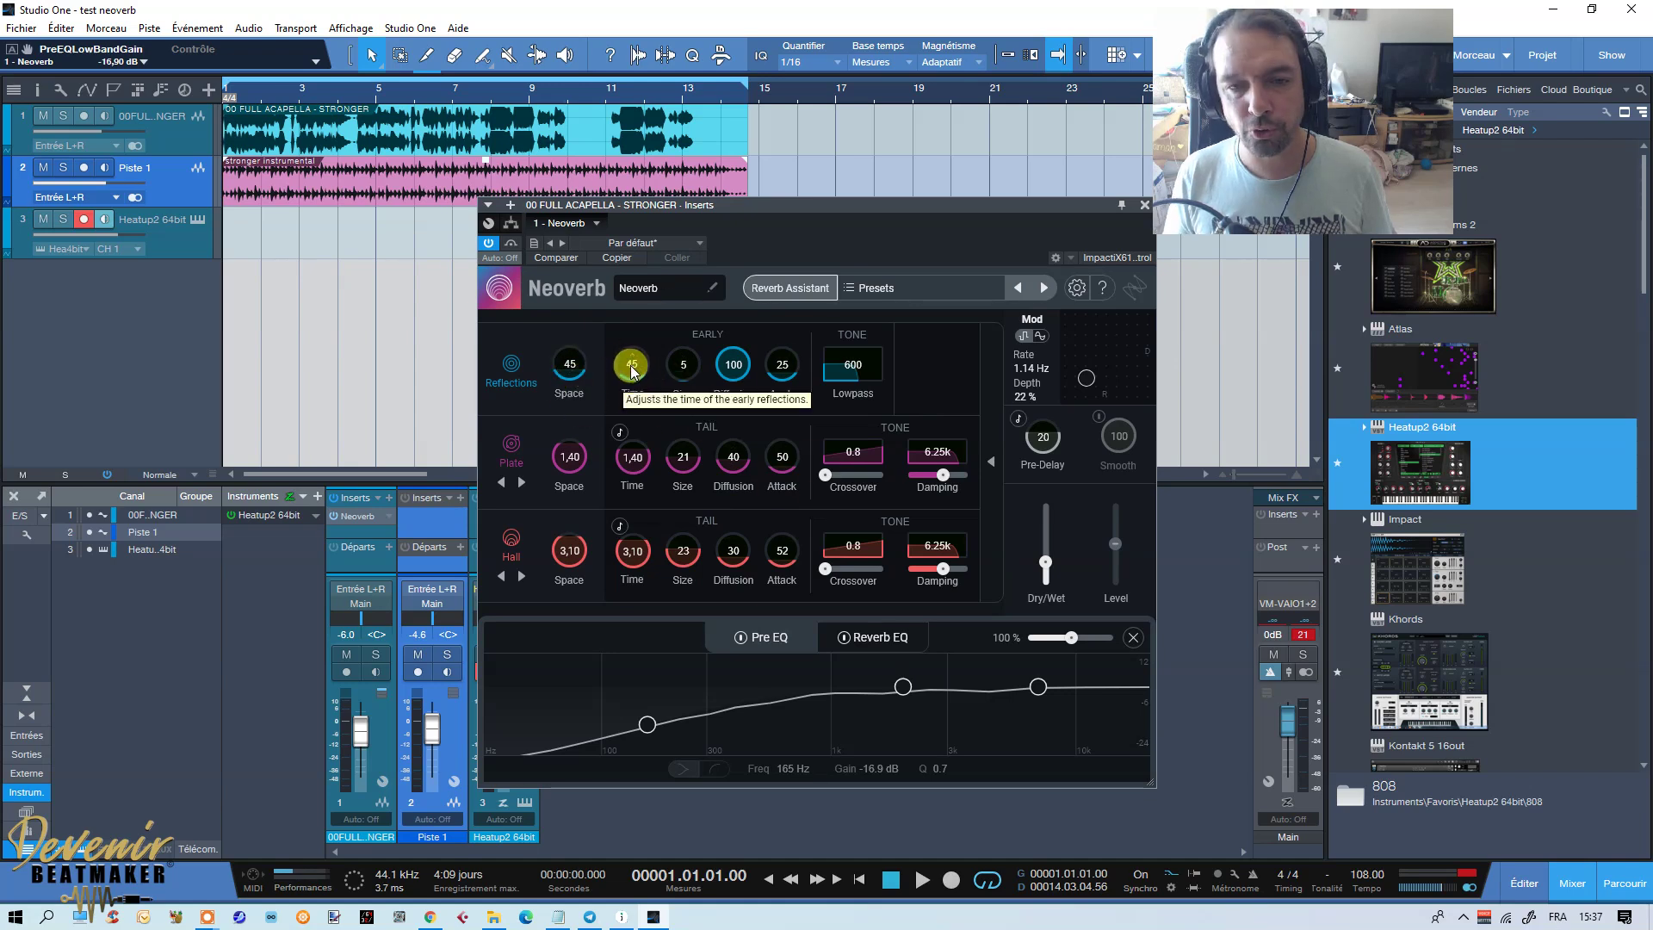
{"action": "left_click_drag", "start_coordinate": [571, 376], "coordinate": [570, 485]}
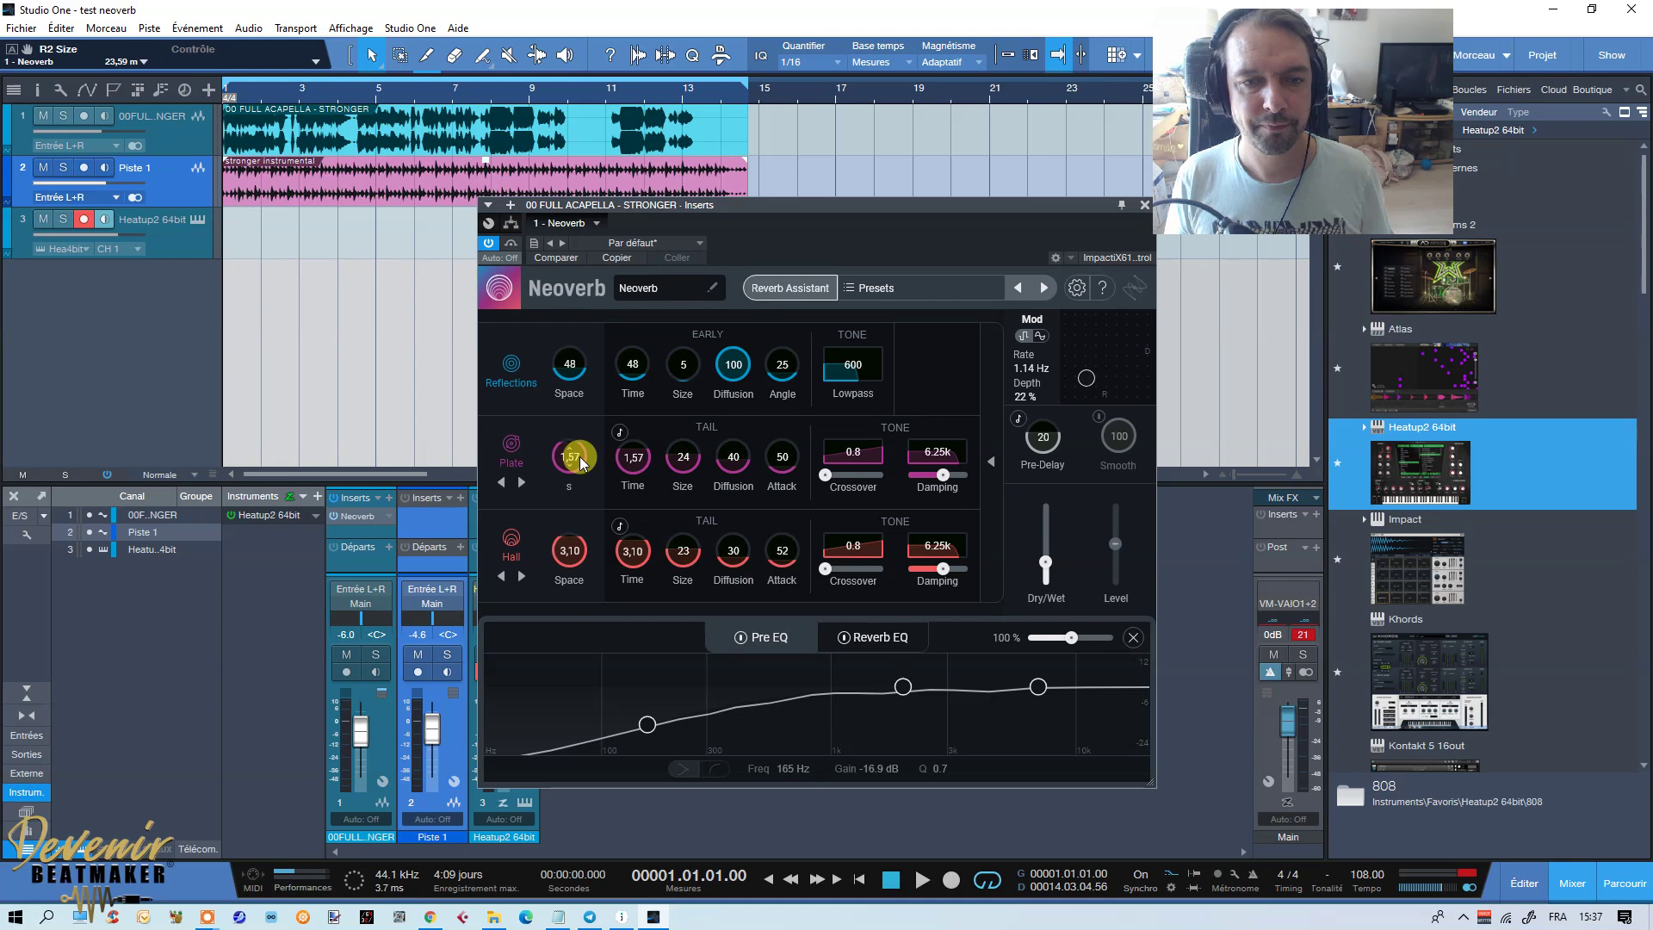
{"action": "left_click_drag", "start_coordinate": [577, 465], "coordinate": [573, 474]}
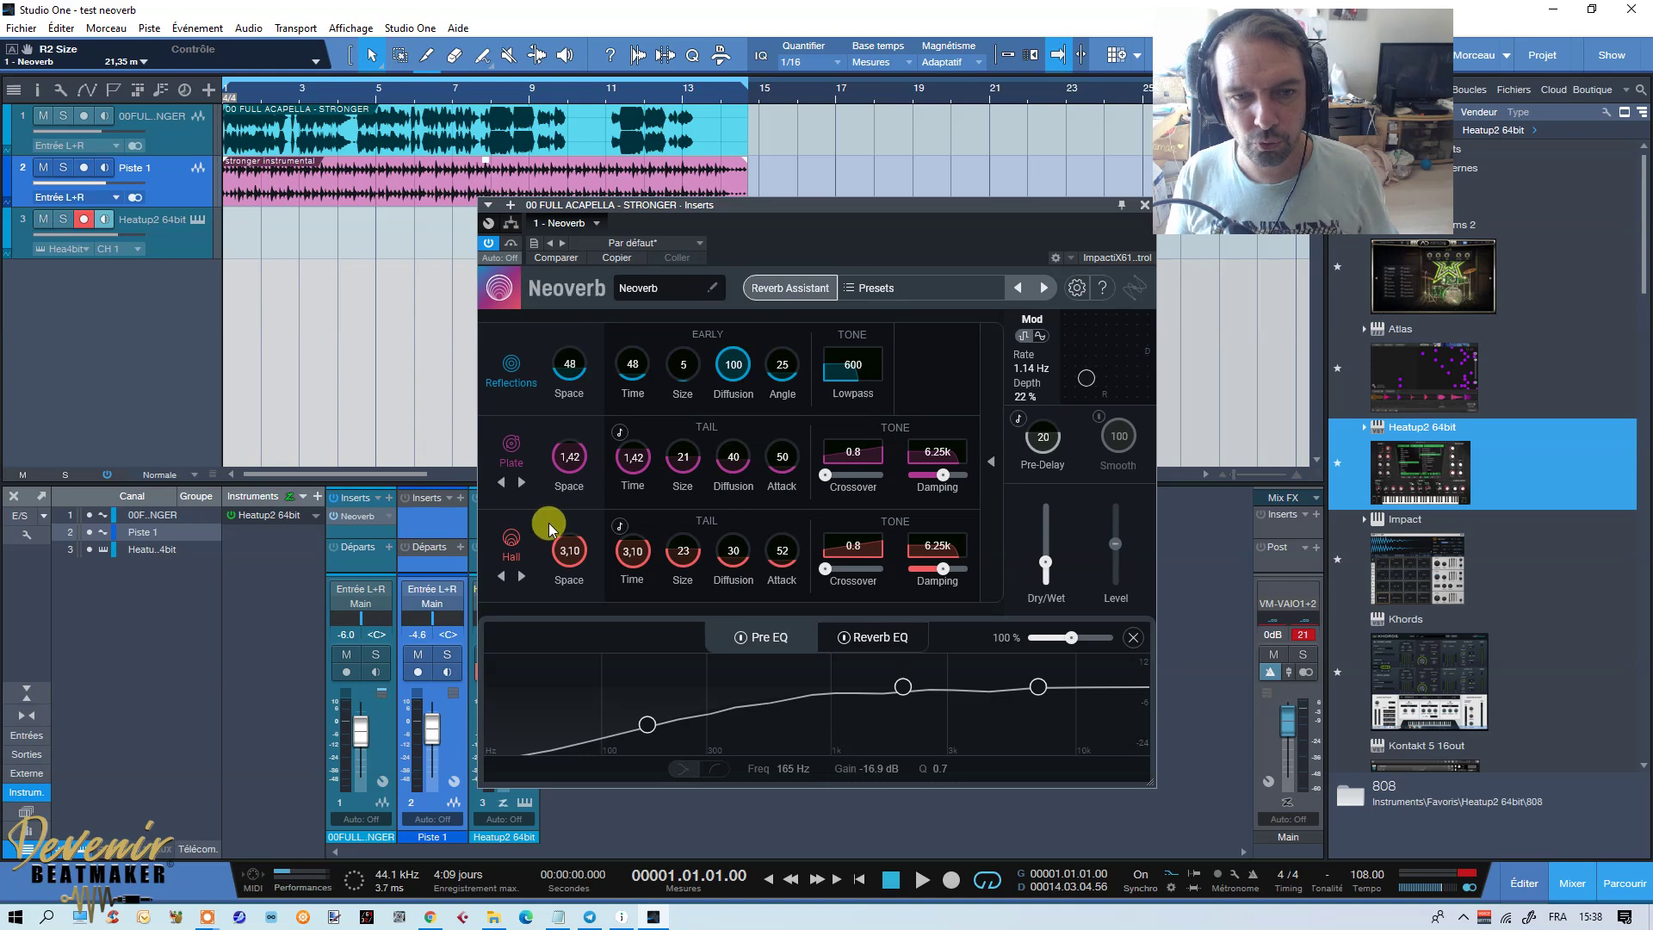
{"action": "left_click_drag", "start_coordinate": [852, 451], "coordinate": [844, 484]}
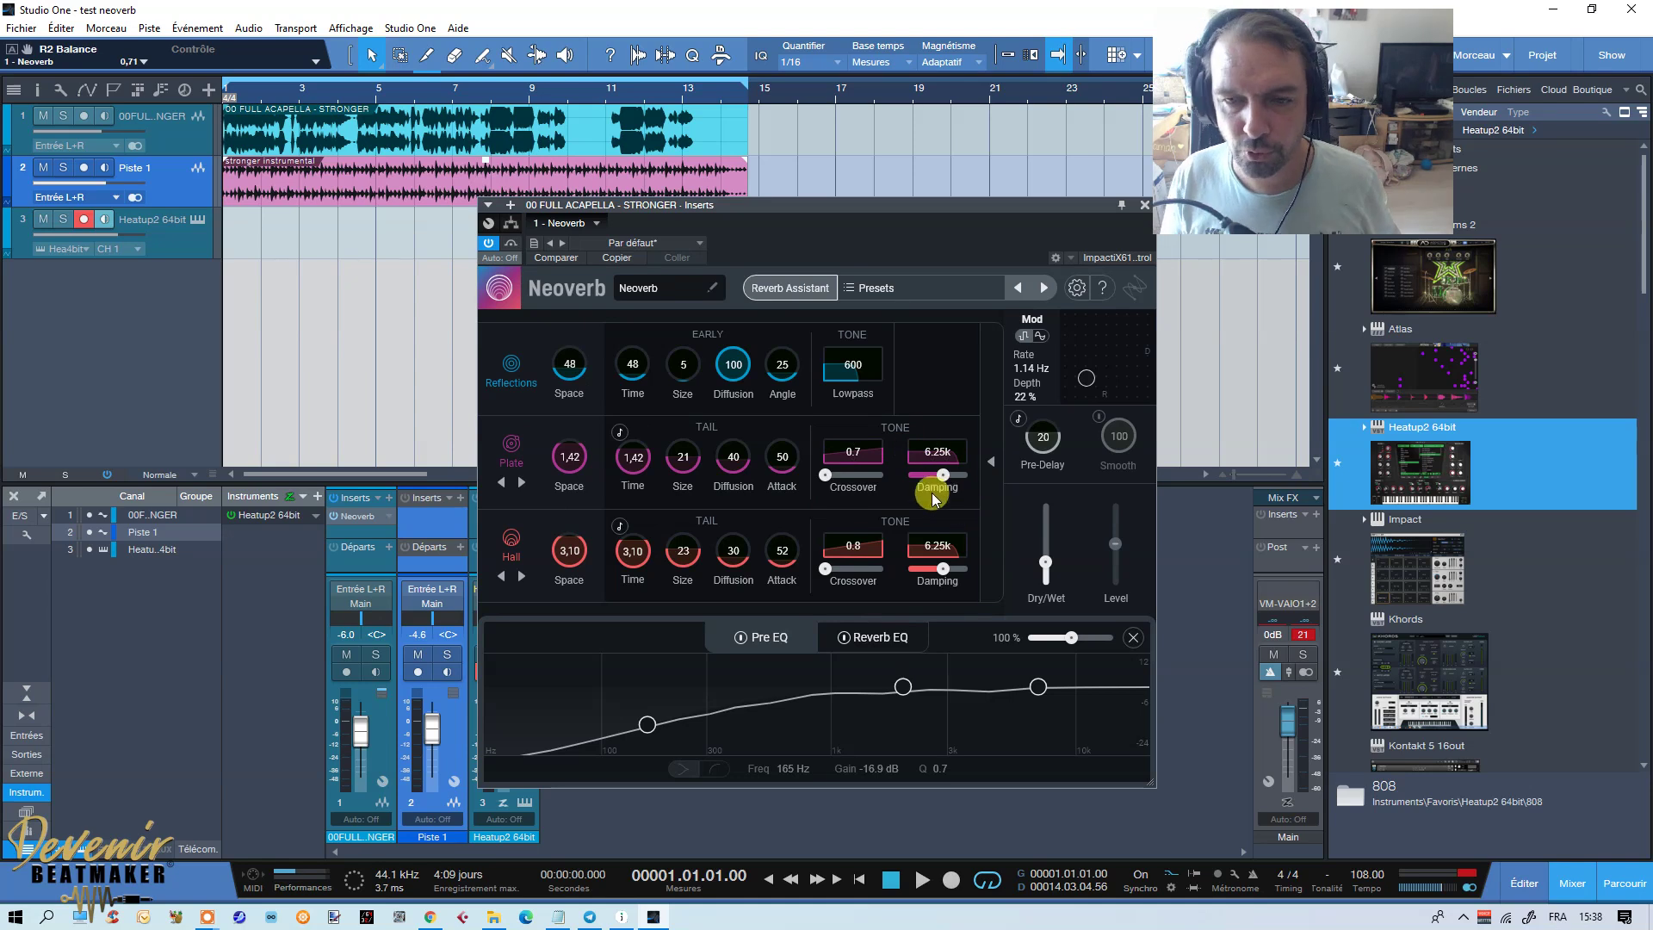
{"action": "left_click", "coordinate": [990, 462]}
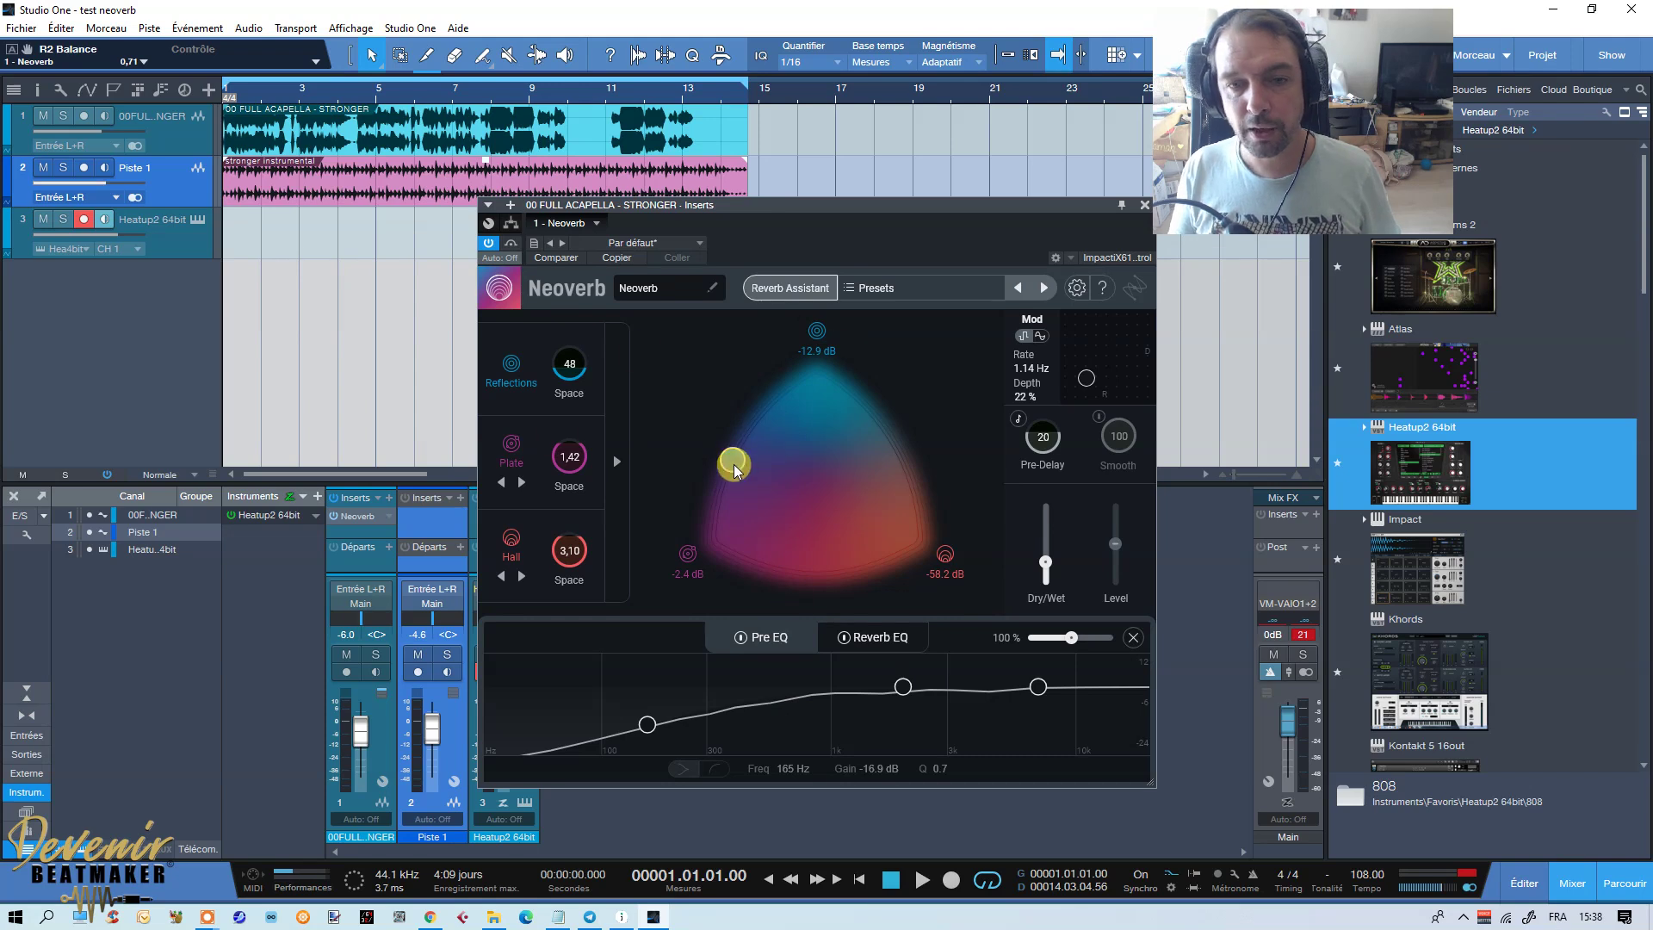
Step: Shift the blend point toward Reflections, to about -0.7 dB Reflections and -3.1 dB Plate with no Hall
{"action": "mouse_move", "coordinate": [733, 456]}
{"action": "left_mouse_down"}
{"action": "mouse_move", "coordinate": [868, 491]}
{"action": "mouse_move", "coordinate": [756, 385]}
{"action": "mouse_move", "coordinate": [761, 469]}
{"action": "mouse_move", "coordinate": [742, 440]}
{"action": "left_mouse_up"}
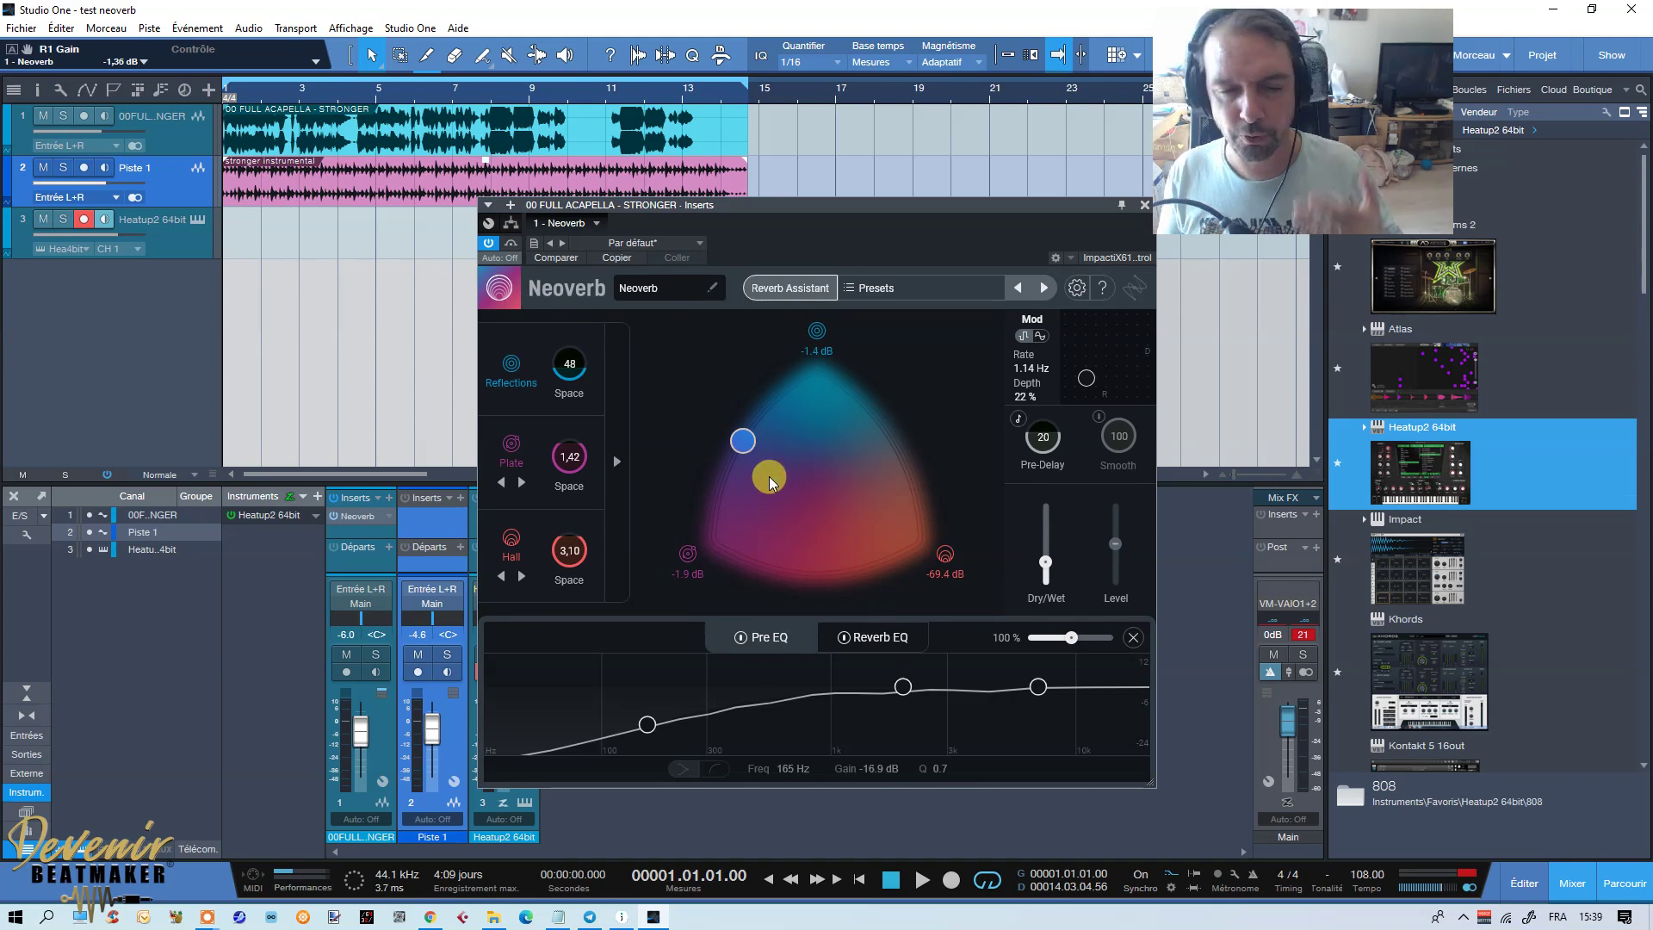
{"action": "left_click_drag", "start_coordinate": [741, 448], "coordinate": [749, 432]}
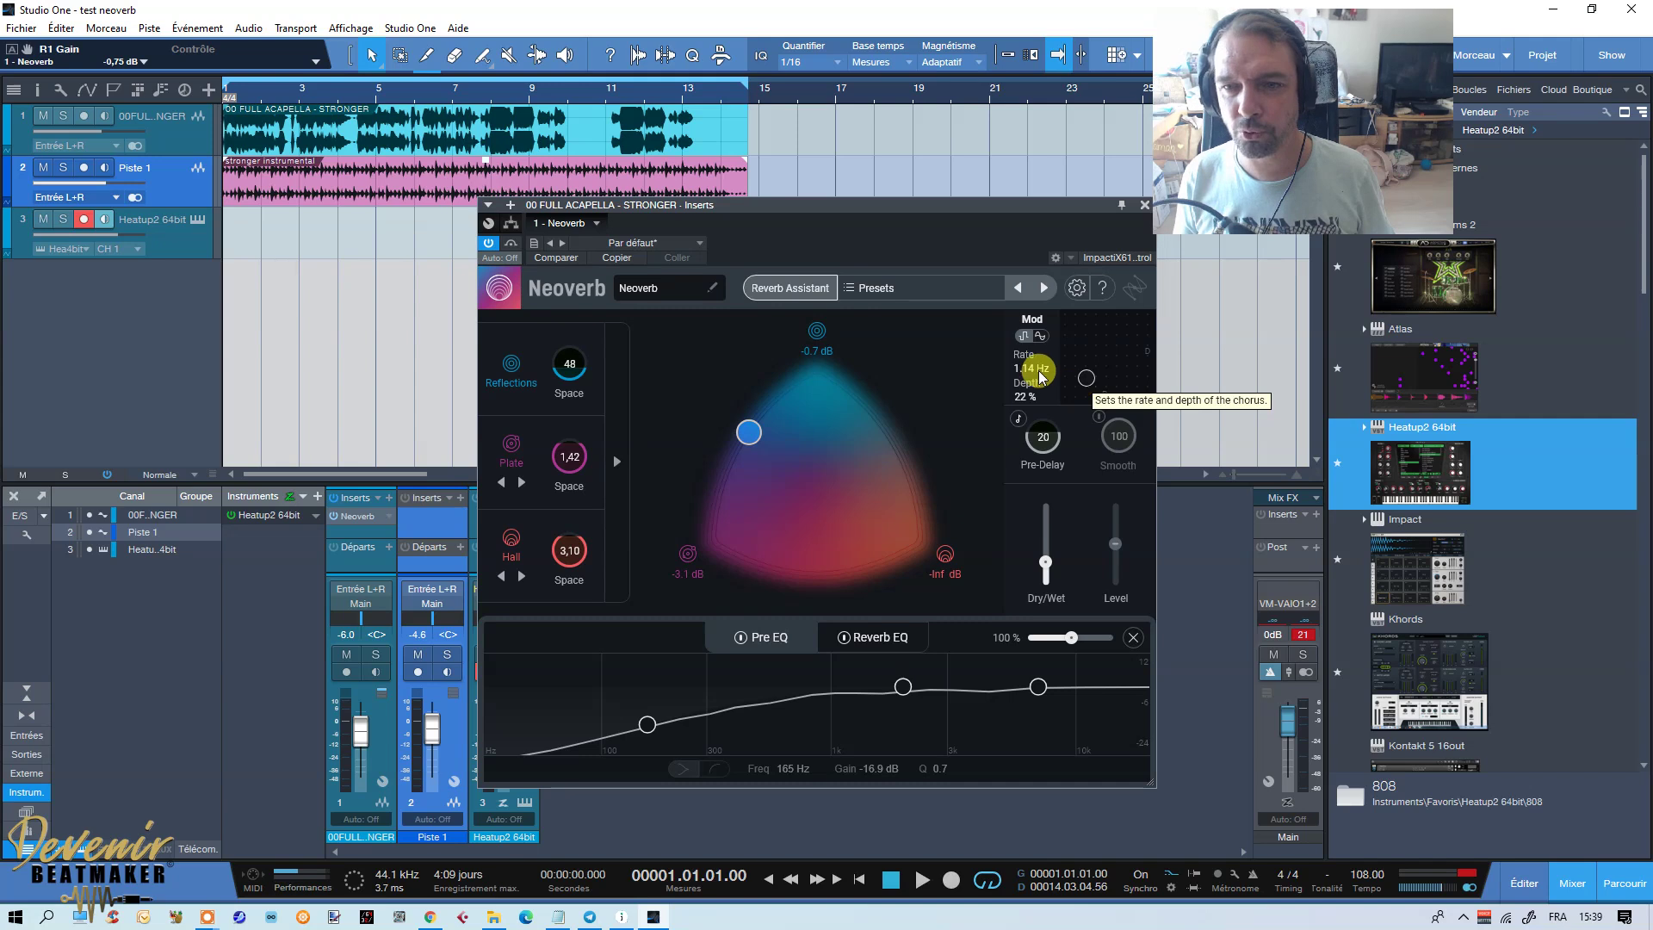
Step: Toggle the modulation type and back, and set the chorus modulation depth to 42 % at a 1.14 Hz rate
{"action": "left_click", "coordinate": [1038, 334]}
{"action": "left_click", "coordinate": [1037, 334]}
{"action": "mouse_move", "coordinate": [1084, 365]}
{"action": "left_mouse_down"}
{"action": "mouse_move", "coordinate": [1090, 380]}
{"action": "mouse_move", "coordinate": [1095, 349]}
{"action": "mouse_move", "coordinate": [1041, 377]}
{"action": "mouse_move", "coordinate": [1086, 363]}
{"action": "left_mouse_up"}
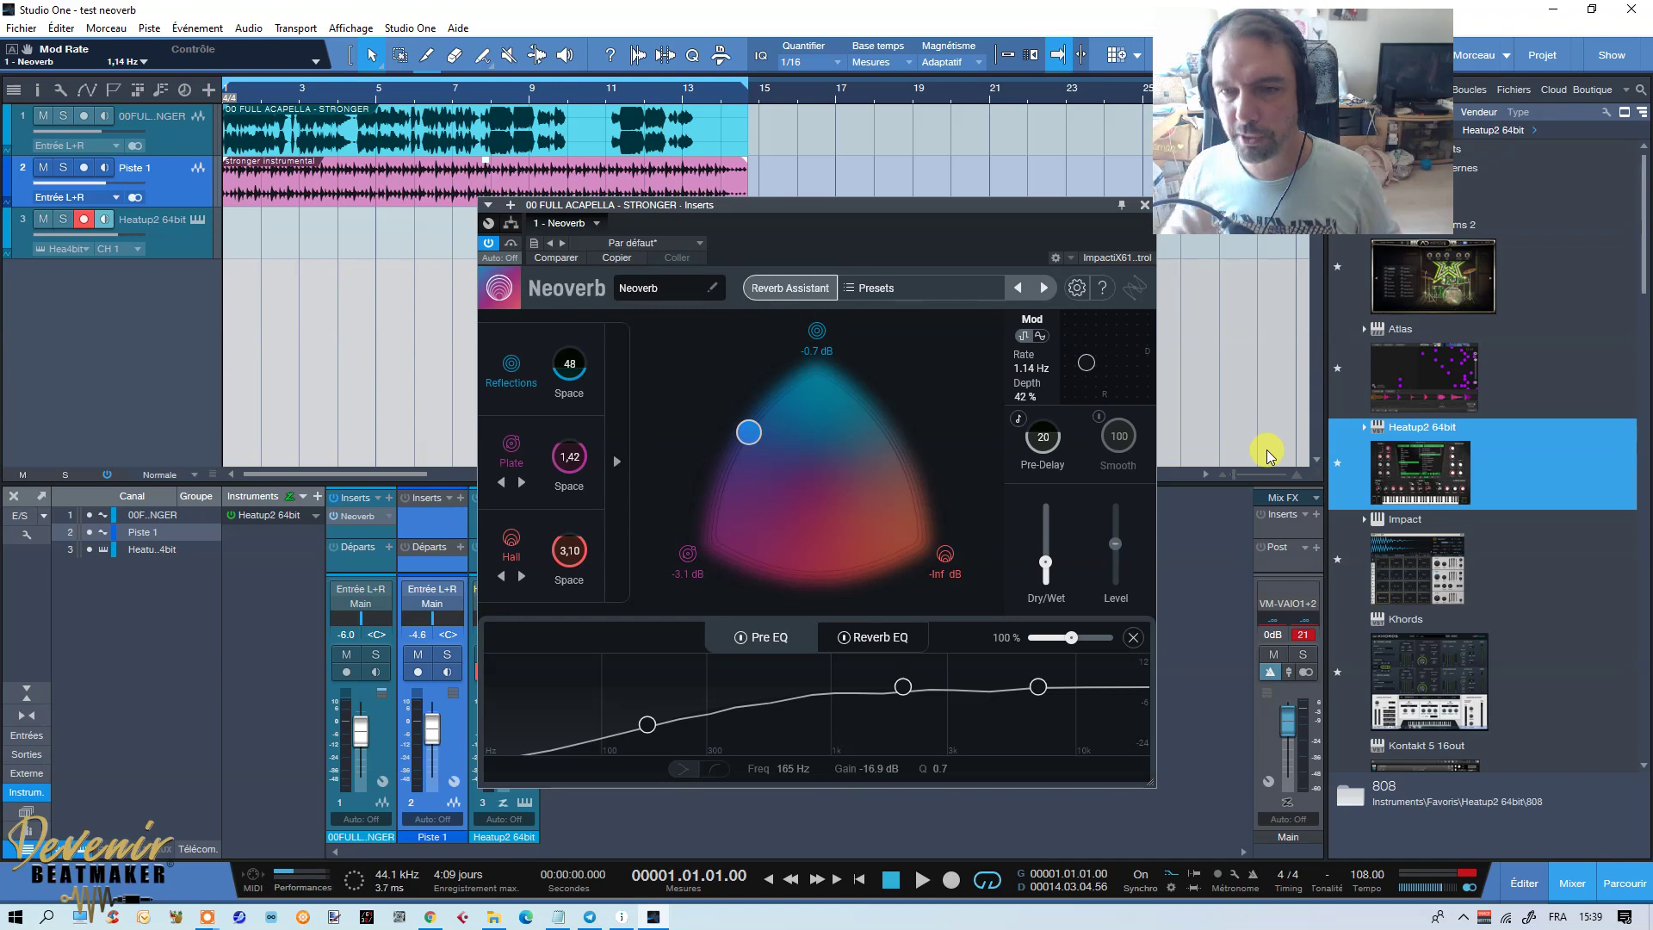
Step: Enable Smooth and sync the Pre-Delay to the tempo at 1/32, with the detailed reverb controls displayed
{"action": "left_click", "coordinate": [1099, 416]}
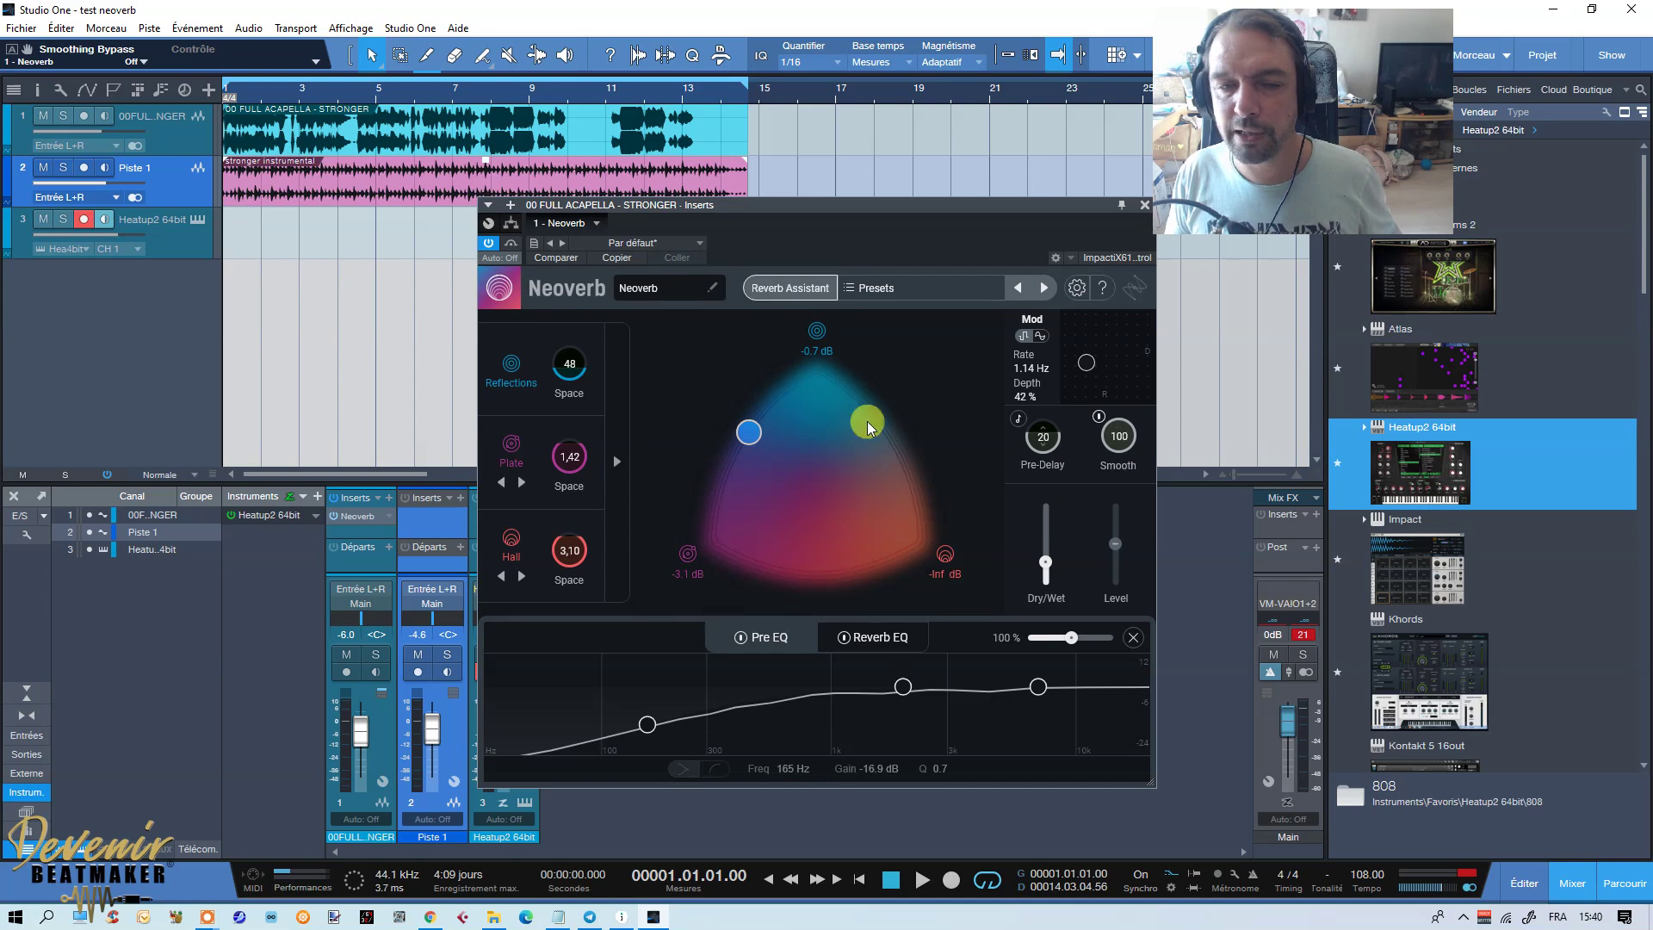
{"action": "left_click", "coordinate": [619, 461]}
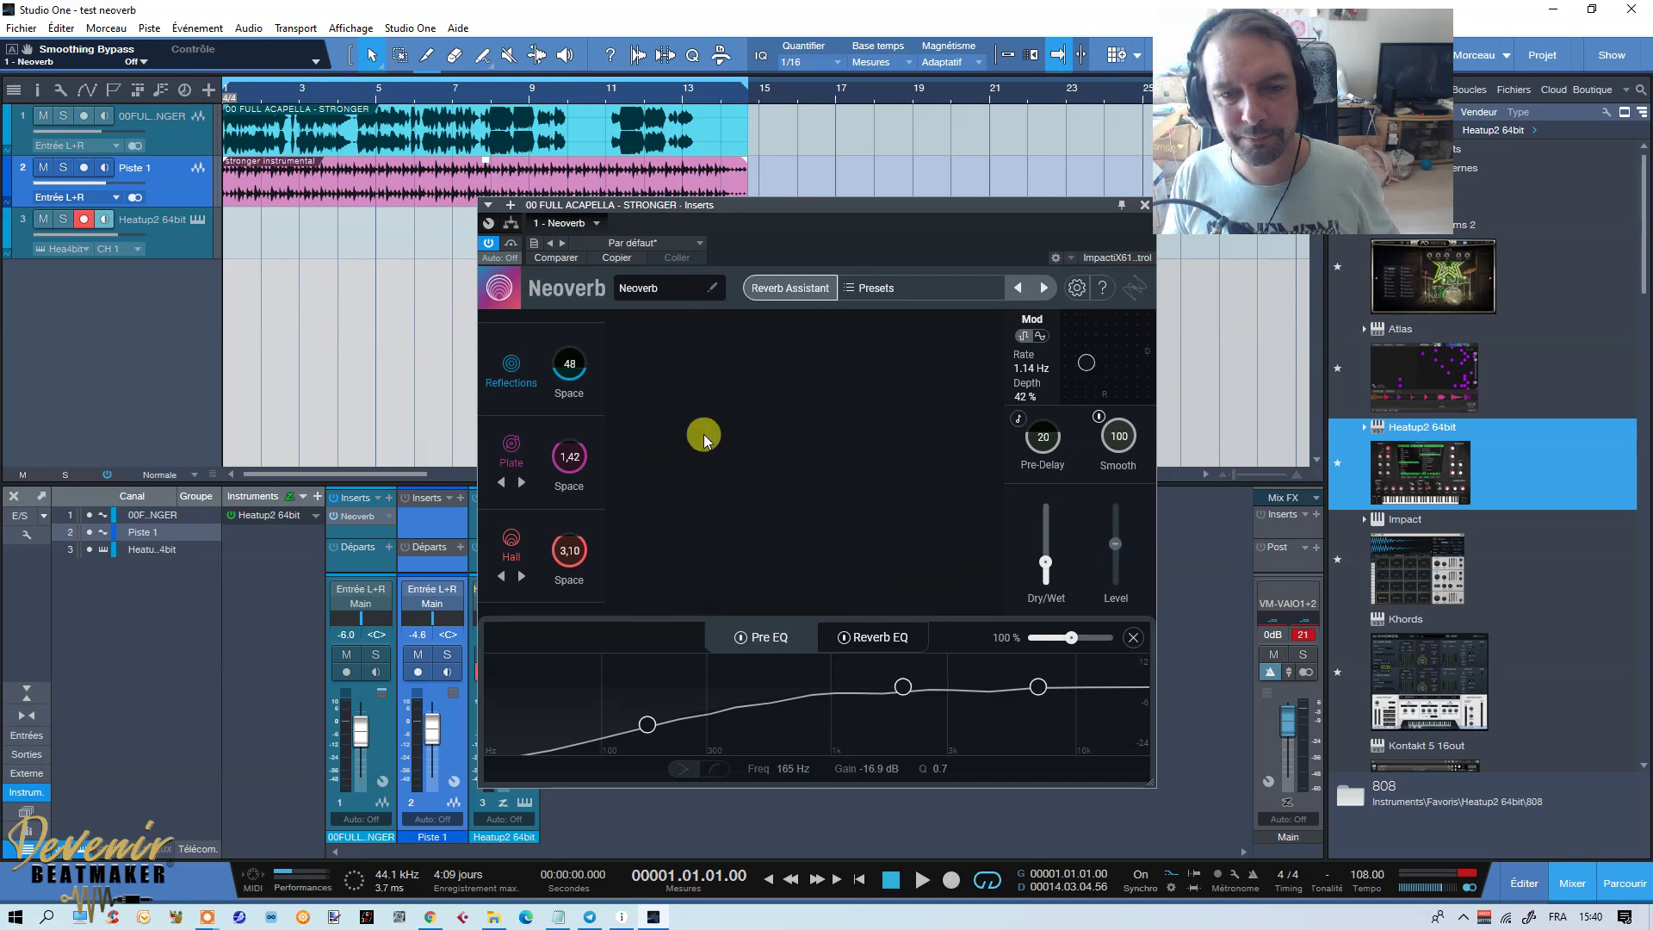
{"action": "left_click", "coordinate": [1018, 422]}
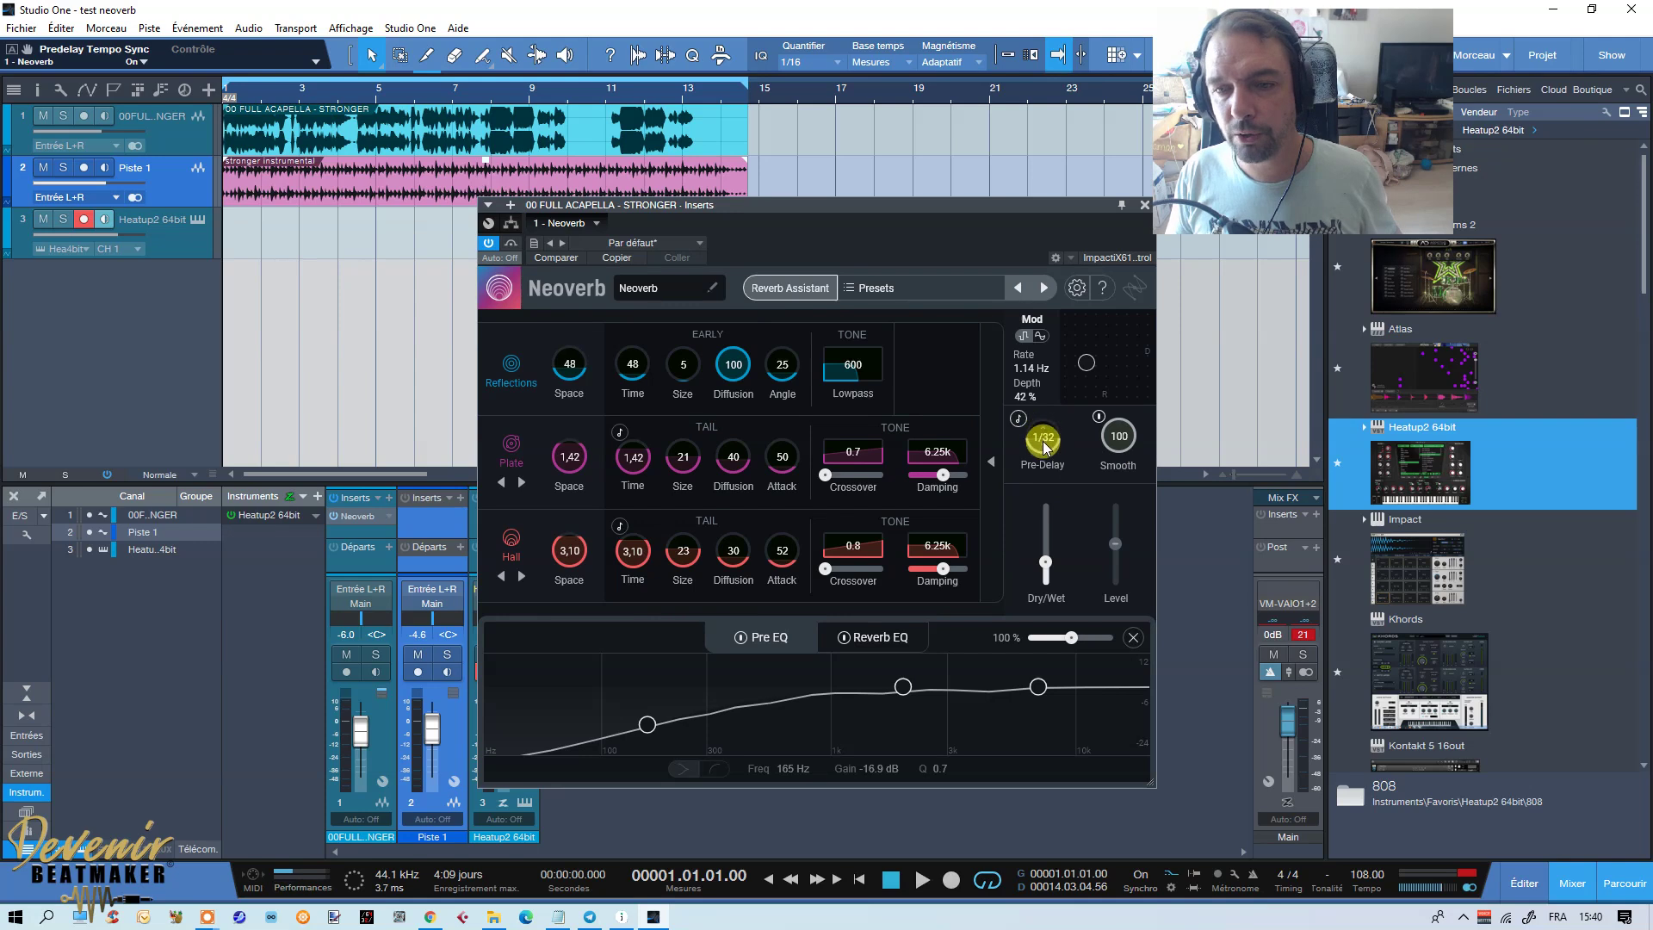
Step: Turn off tempo sync for the Pre-Delay, and switch tempo sync for the Plate Time on and back off
{"action": "left_click_drag", "start_coordinate": [1042, 443], "coordinate": [1045, 459]}
{"action": "left_click", "coordinate": [1018, 418]}
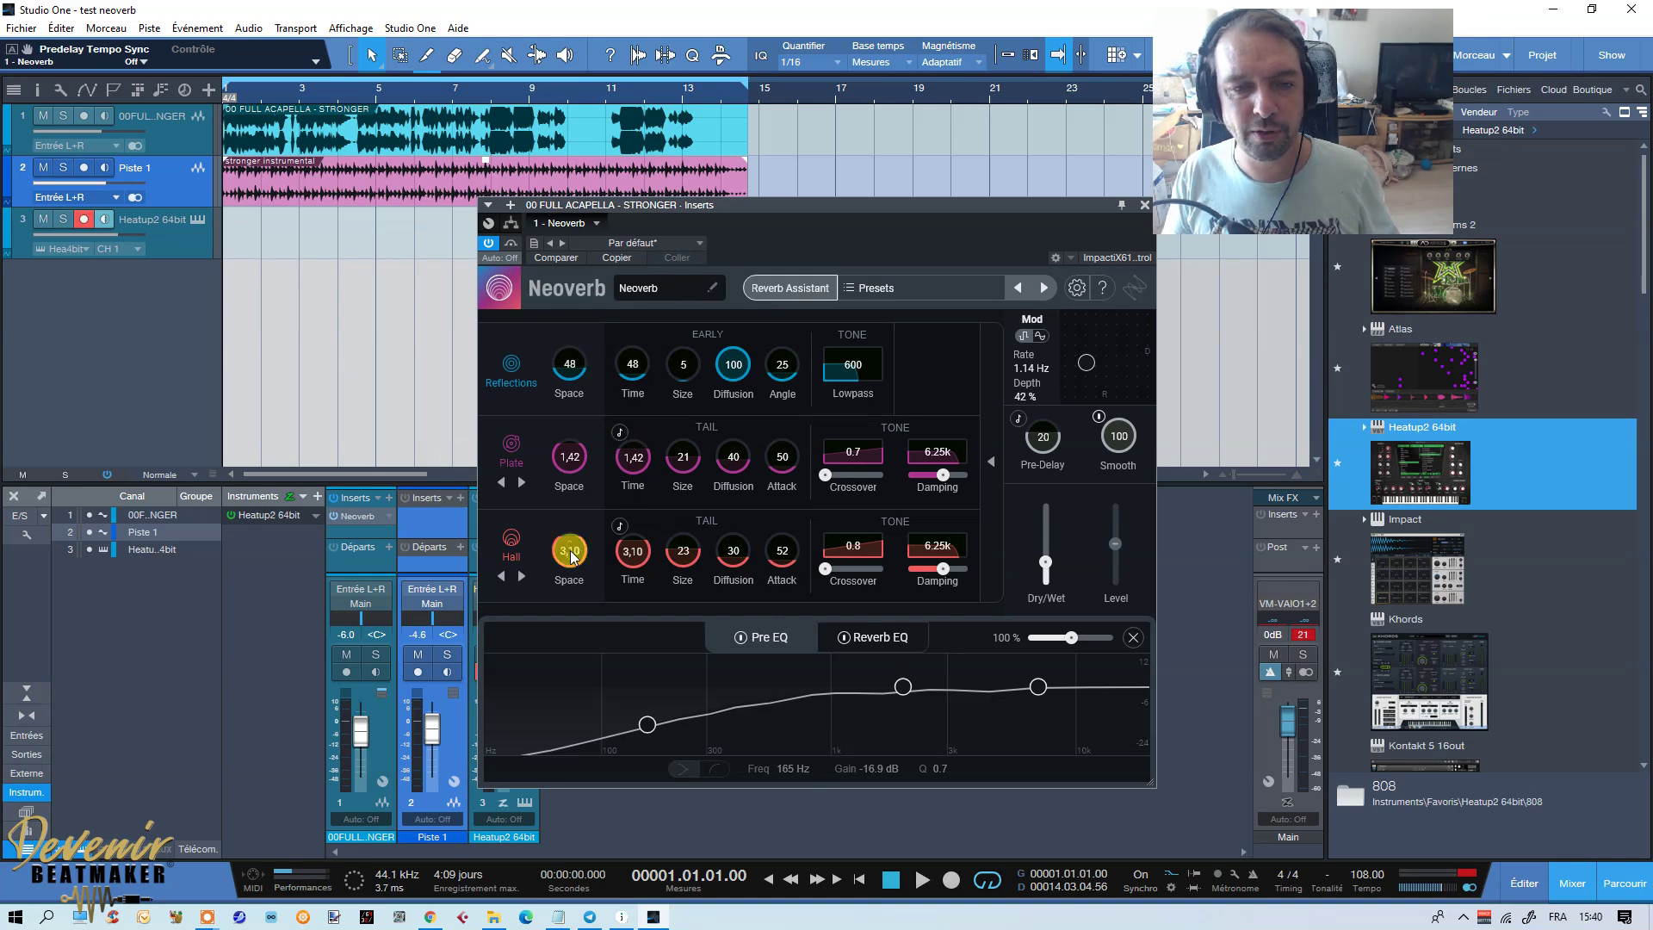
{"action": "left_click", "coordinate": [620, 432]}
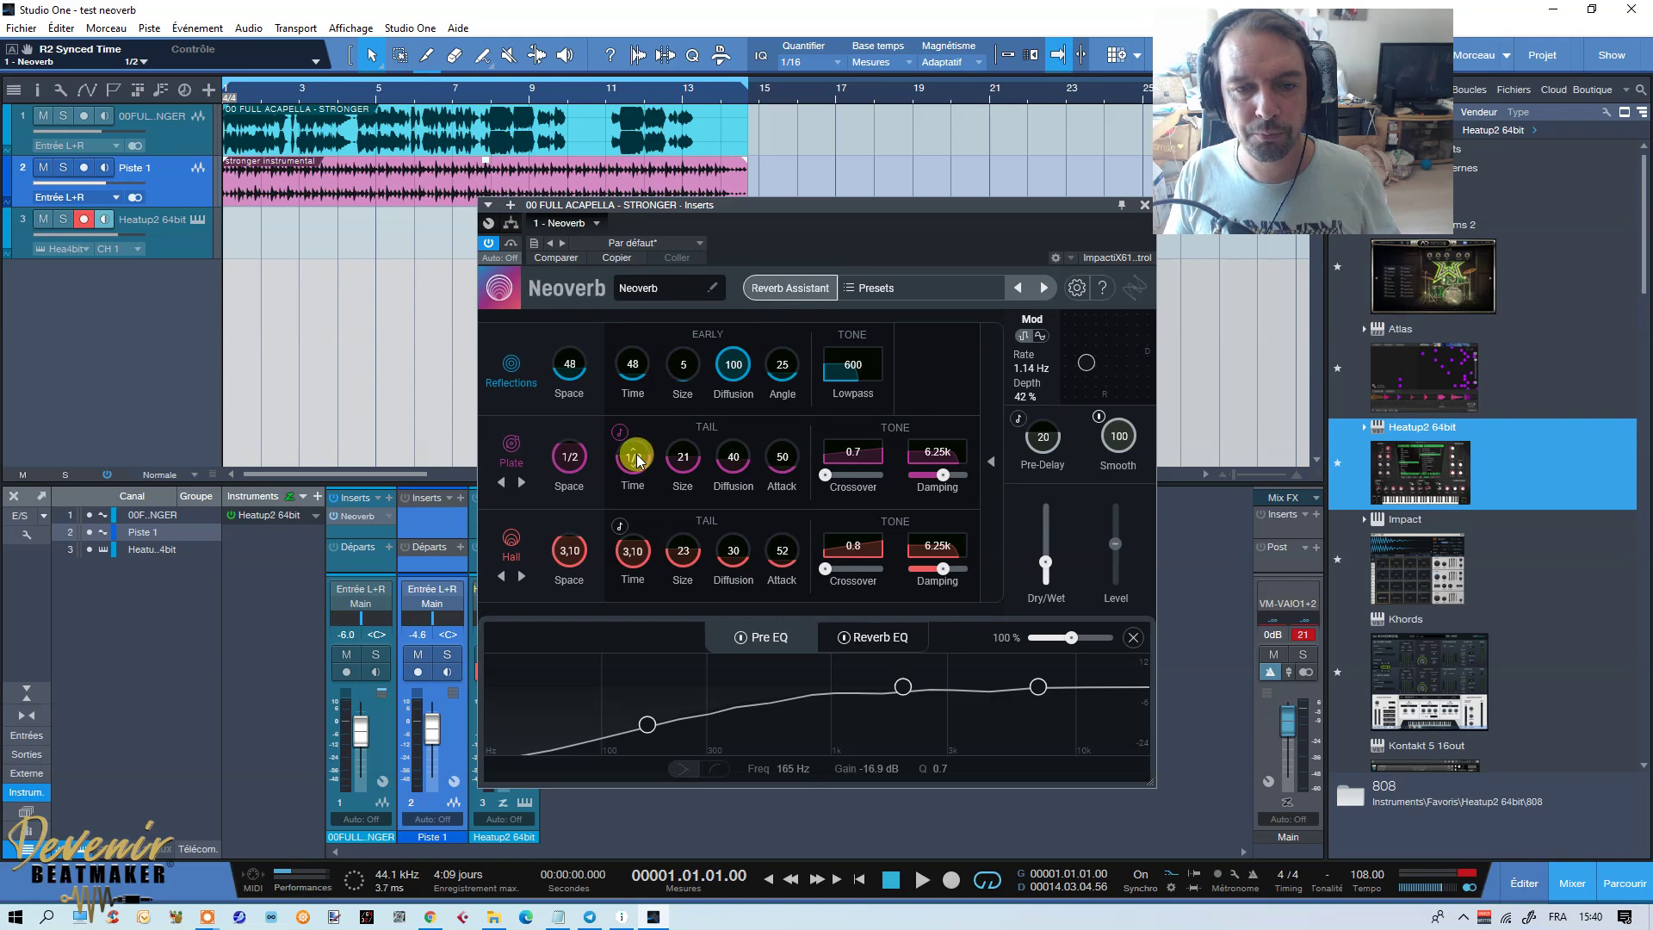
{"action": "left_click", "coordinate": [620, 432]}
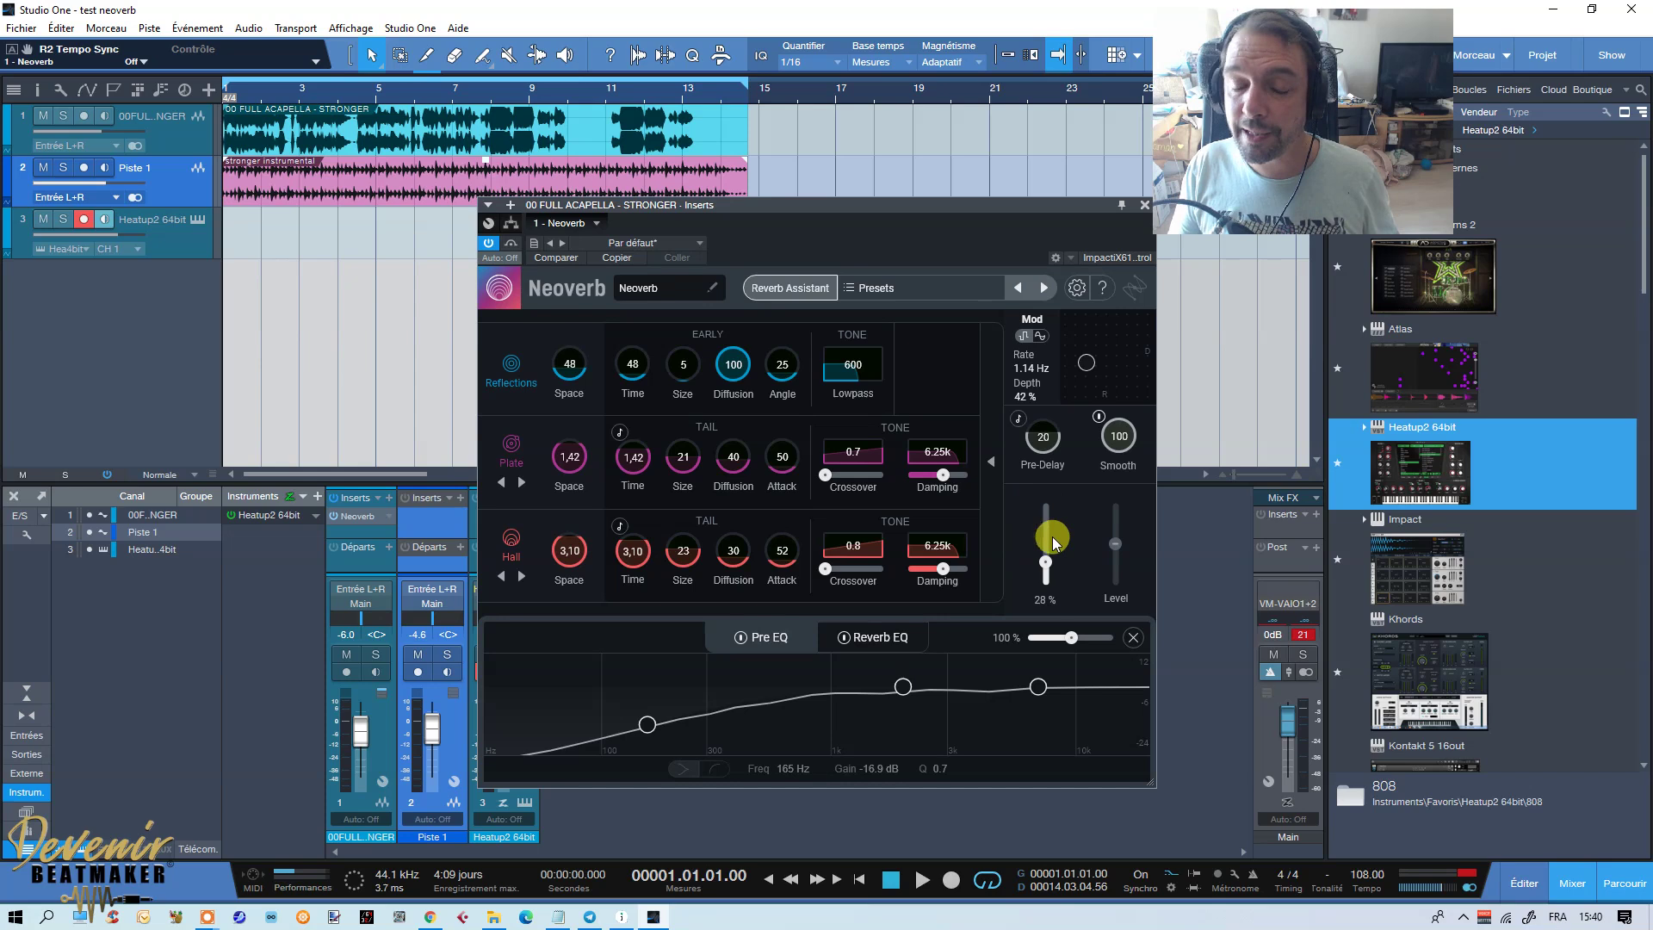
{"action": "mouse_move", "coordinate": [1070, 583]}
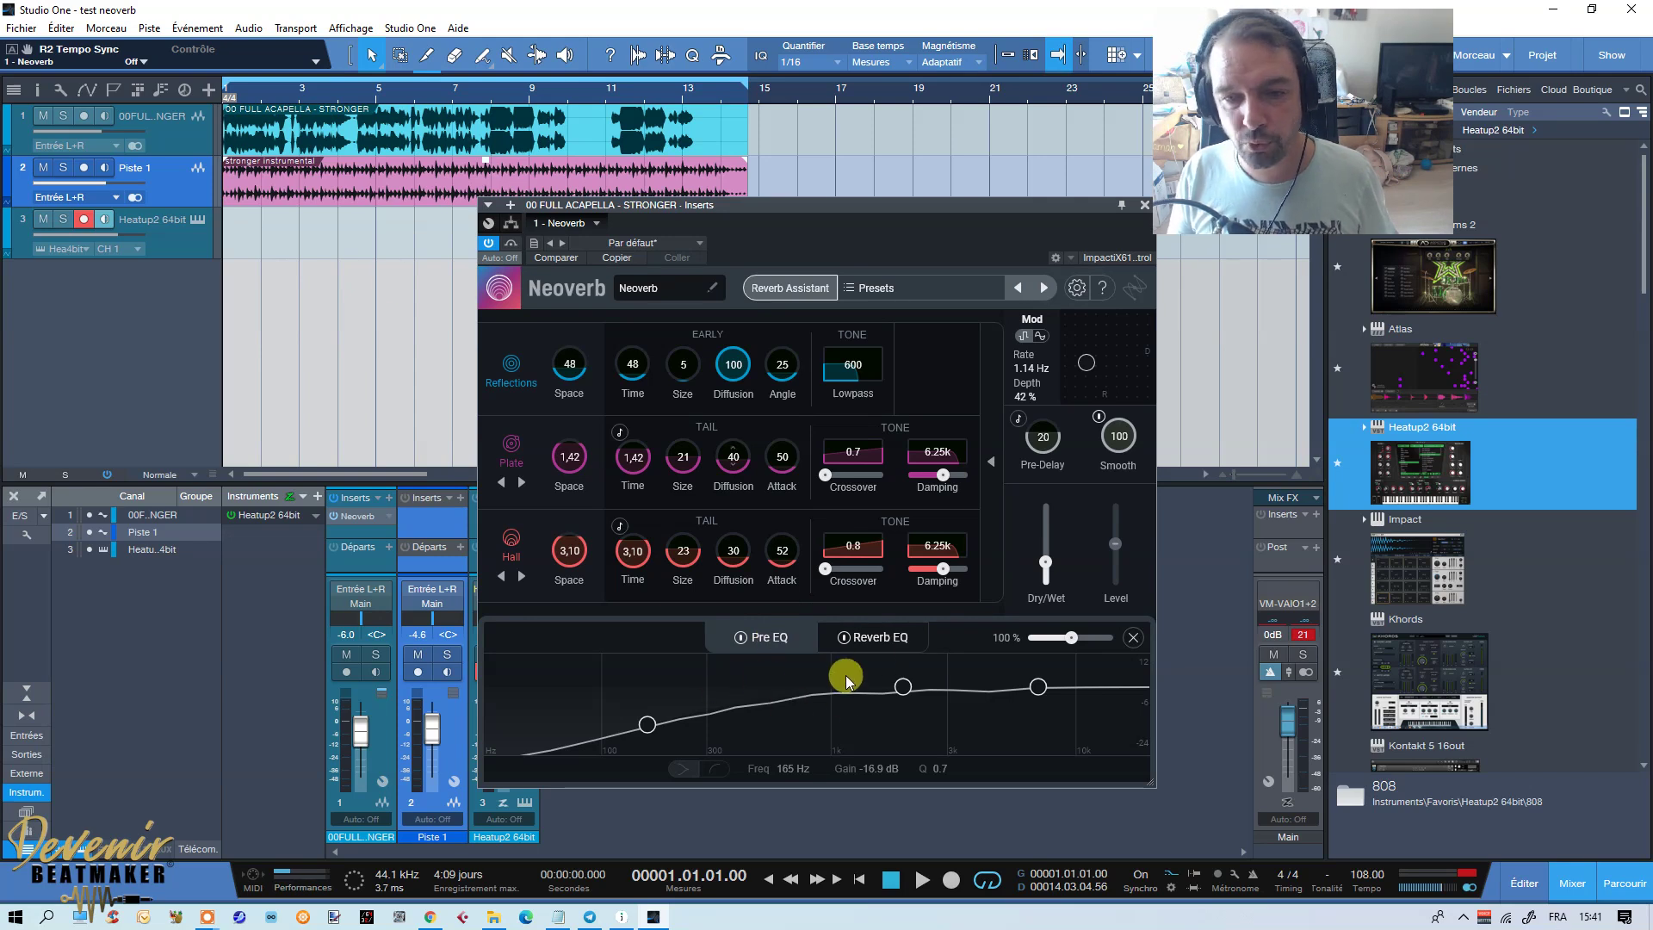
Step: Compare the learned Pre EQ and Reverb EQ curves, and scale the Pre EQ cut Amount to about 102 %
{"action": "left_click", "coordinate": [767, 637]}
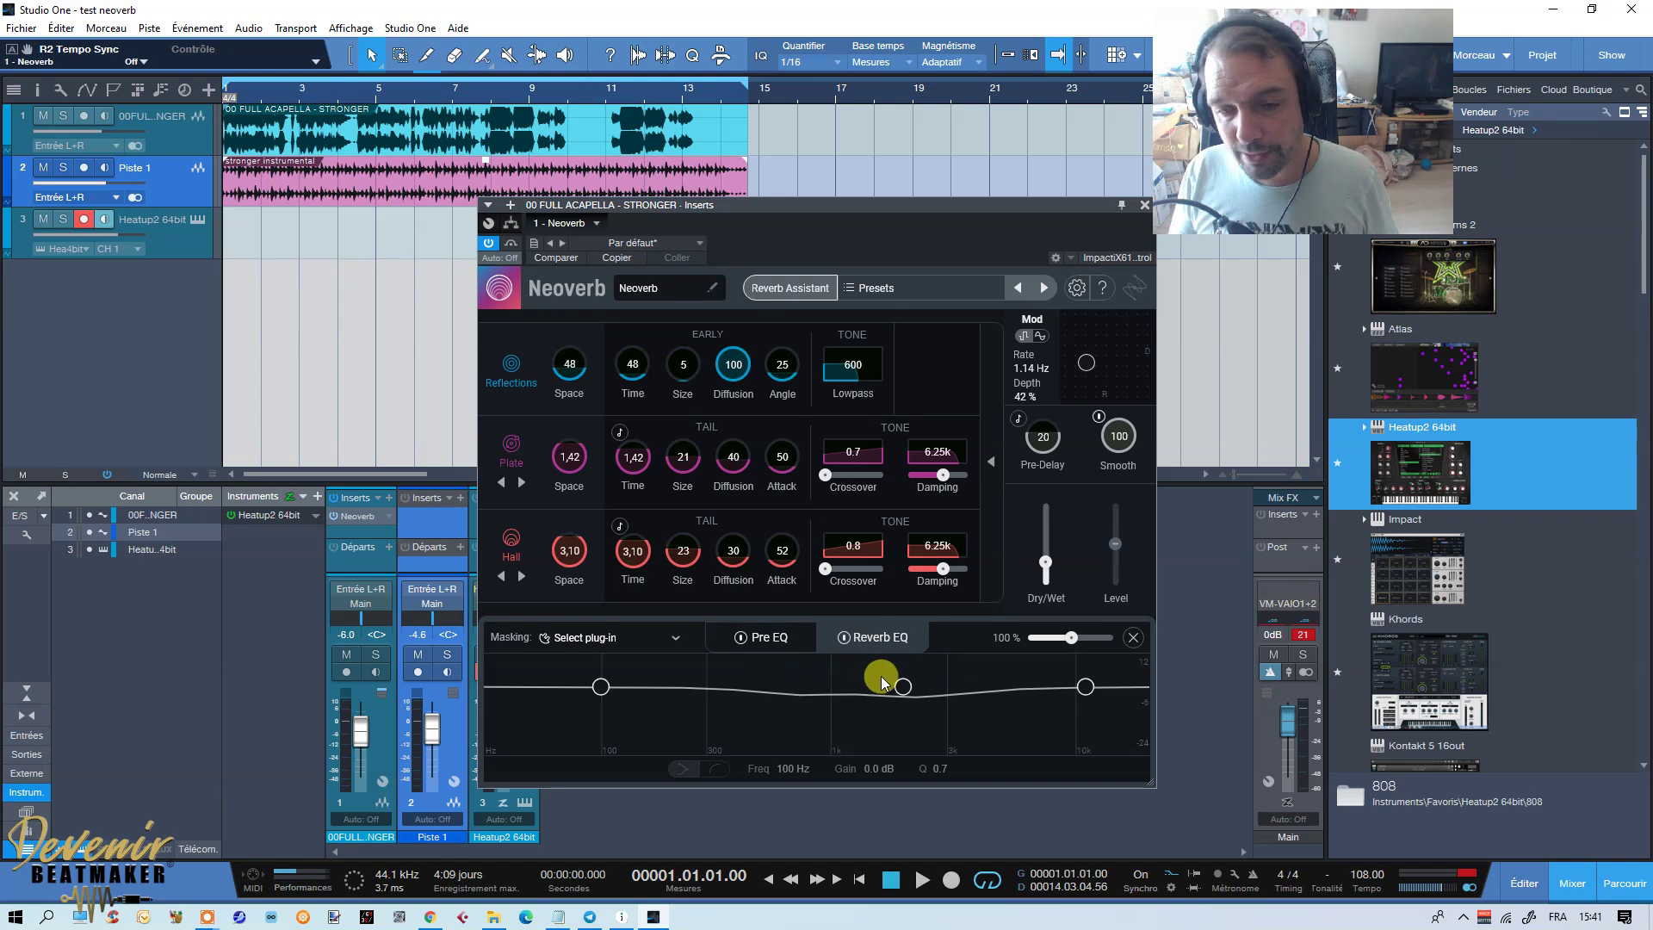
{"action": "left_click", "coordinate": [789, 640]}
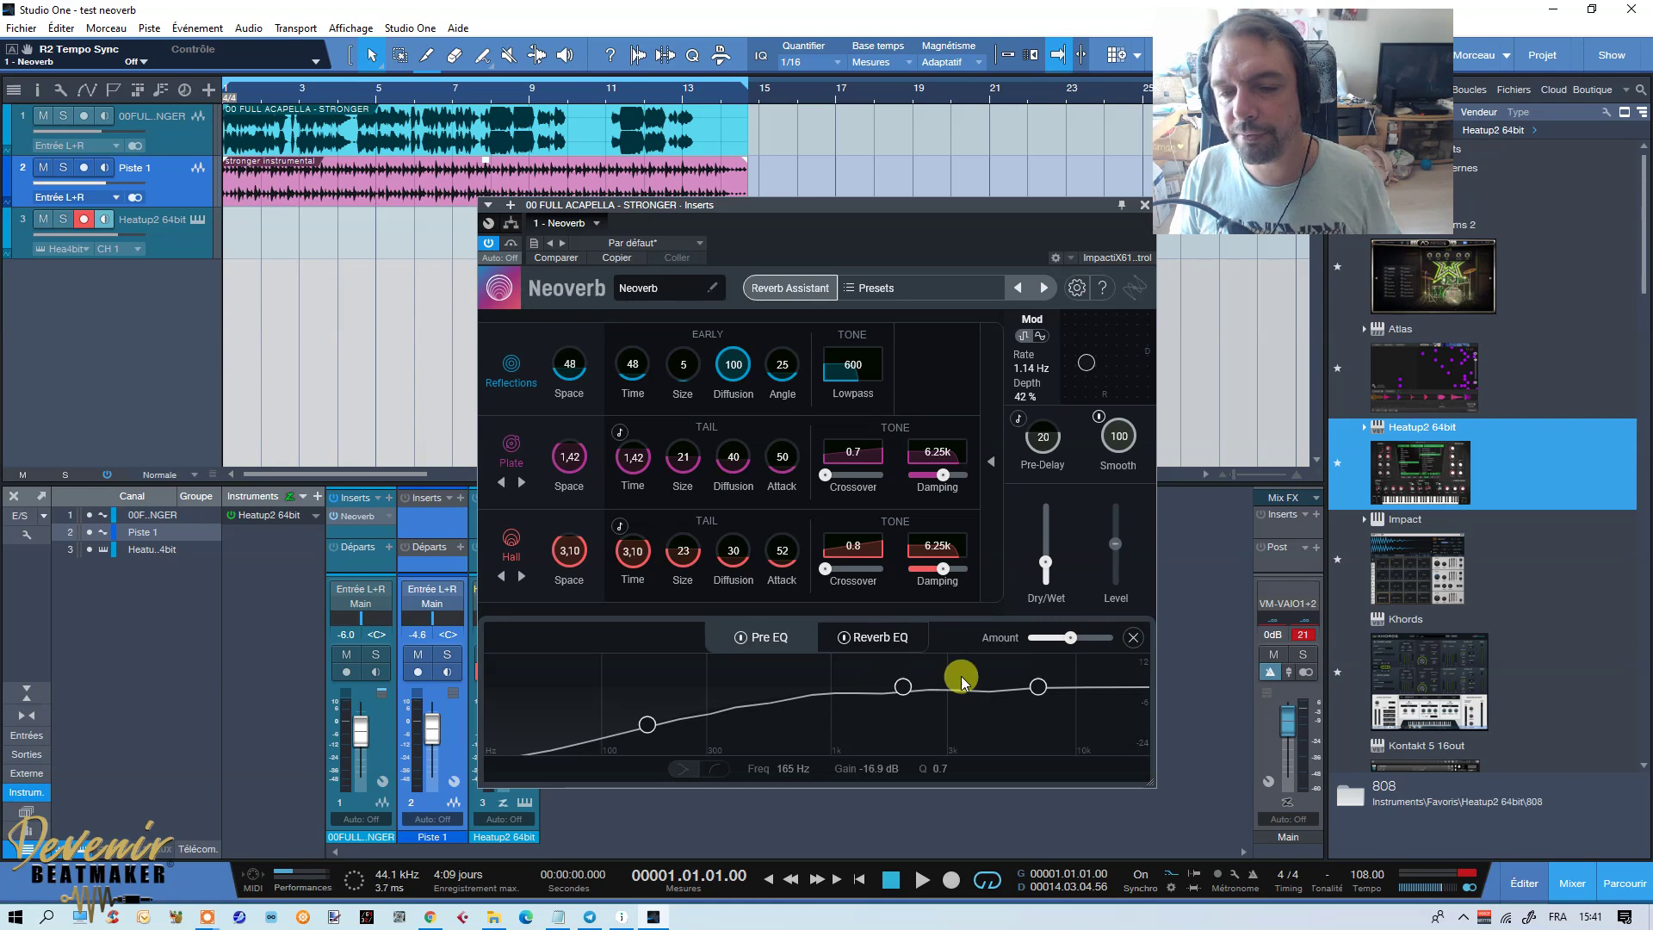
{"action": "mouse_move", "coordinate": [1072, 637]}
{"action": "left_mouse_down"}
{"action": "mouse_move", "coordinate": [1129, 640]}
{"action": "mouse_move", "coordinate": [1010, 644]}
{"action": "mouse_move", "coordinate": [1077, 642]}
{"action": "left_mouse_up"}
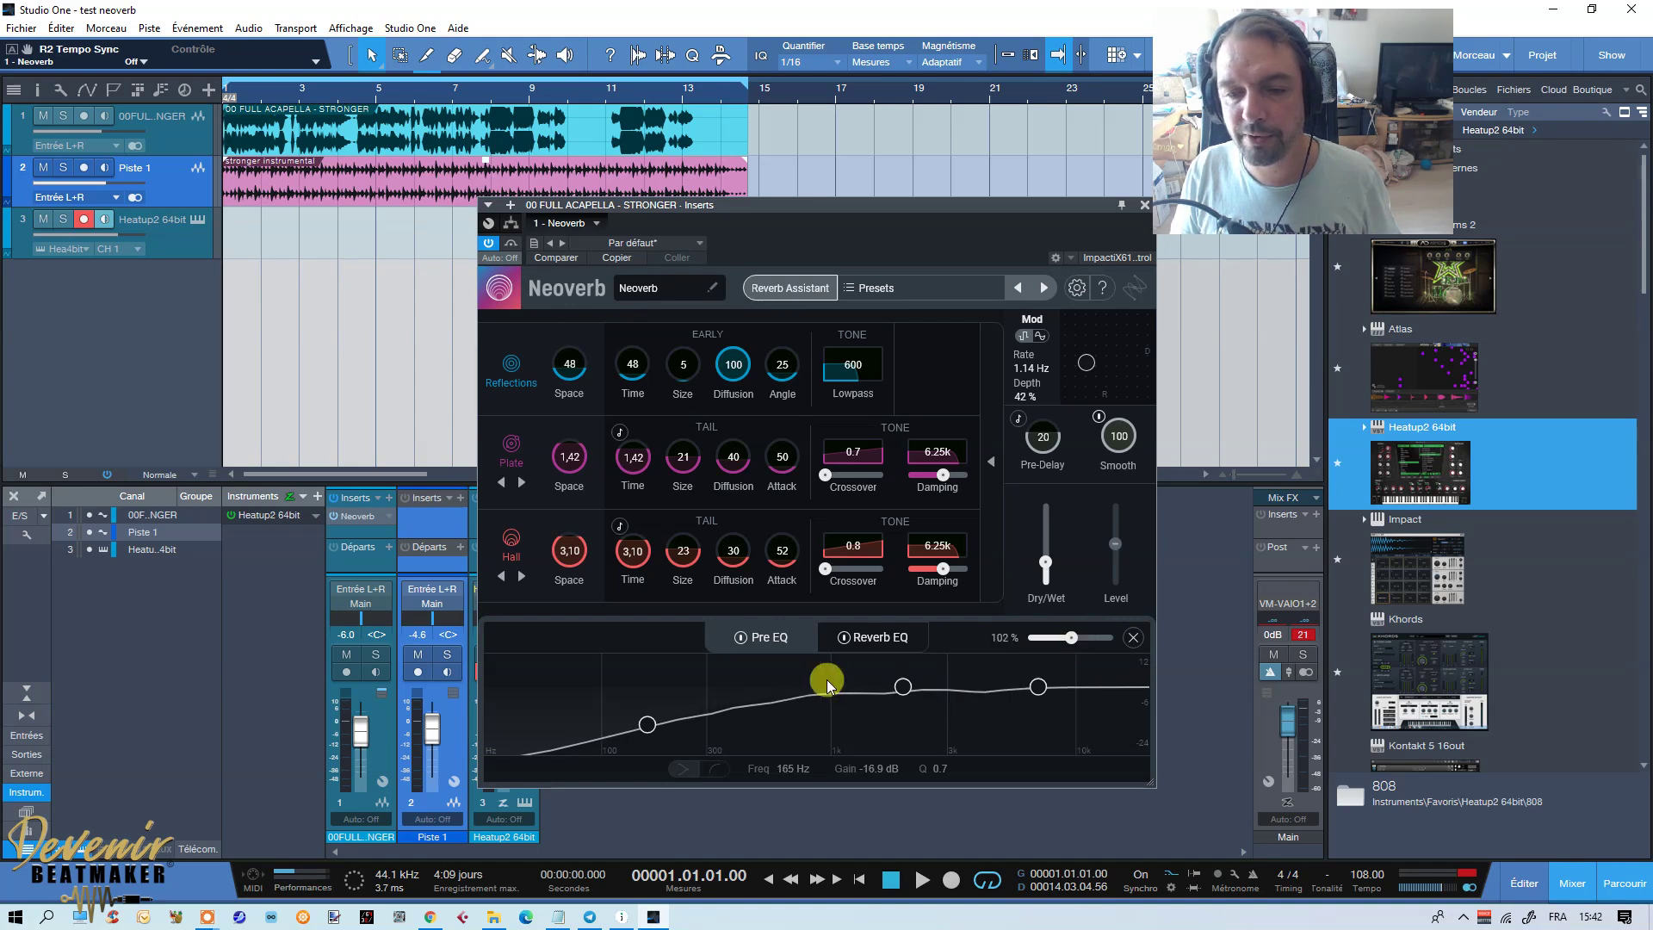
{"action": "mouse_move", "coordinate": [1072, 638]}
{"action": "left_mouse_down"}
{"action": "mouse_move", "coordinate": [1122, 637]}
{"action": "mouse_move", "coordinate": [1042, 639]}
{"action": "mouse_move", "coordinate": [1077, 647]}
{"action": "left_mouse_up"}
{"action": "left_click", "coordinate": [762, 637]}
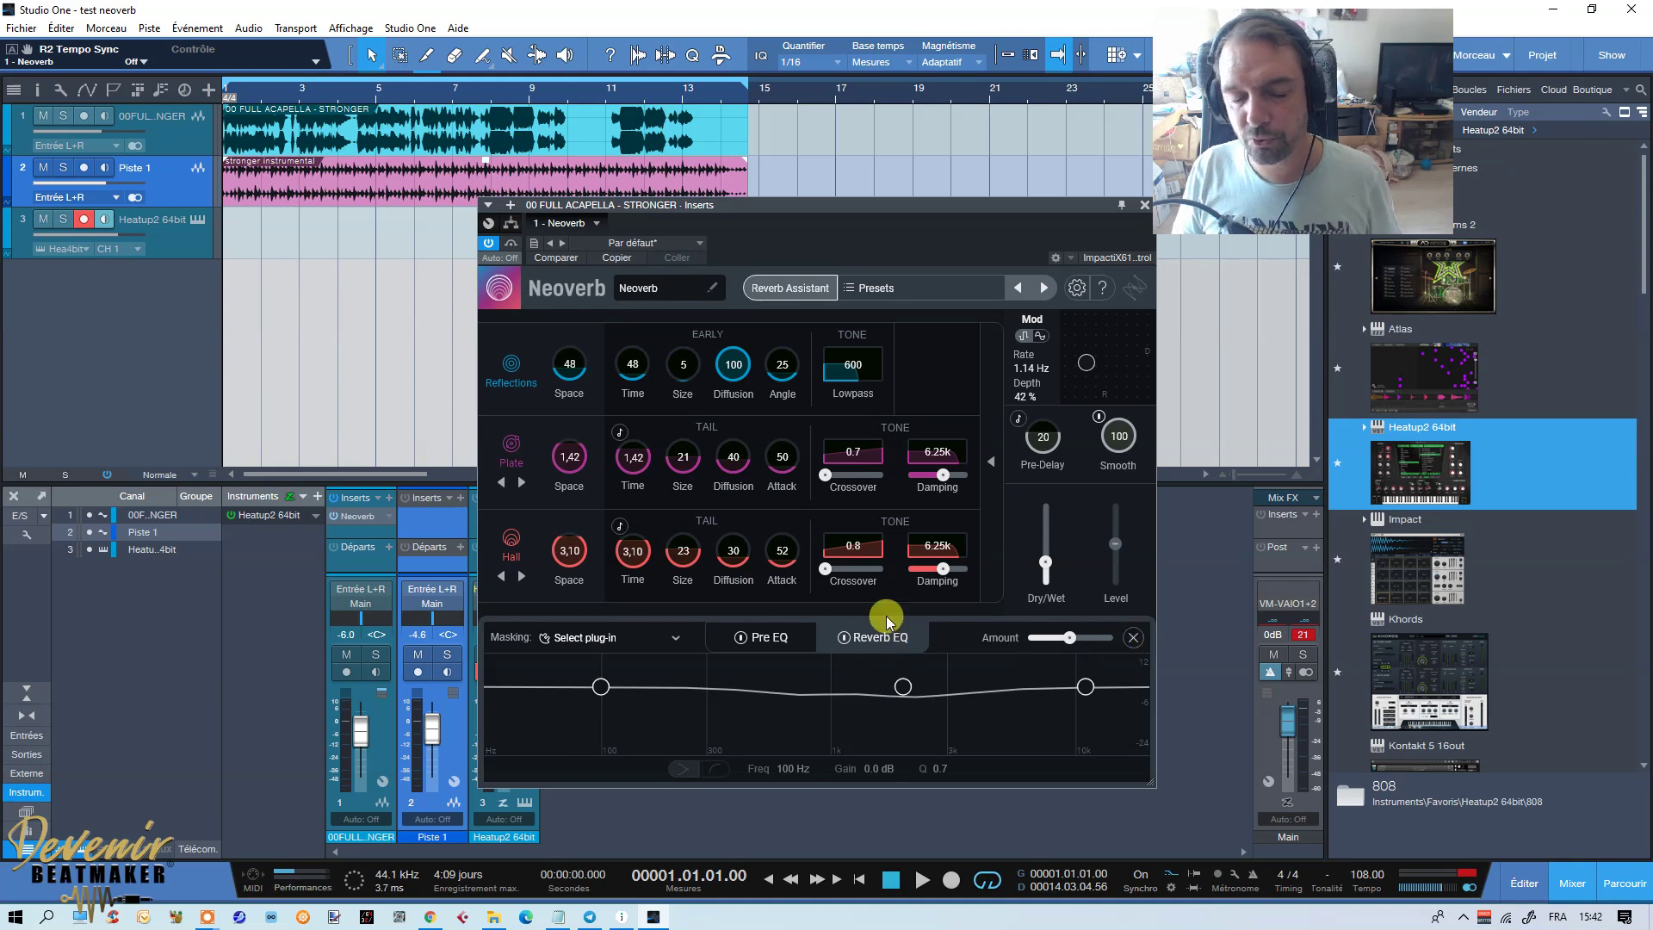
{"action": "left_click", "coordinate": [716, 634]}
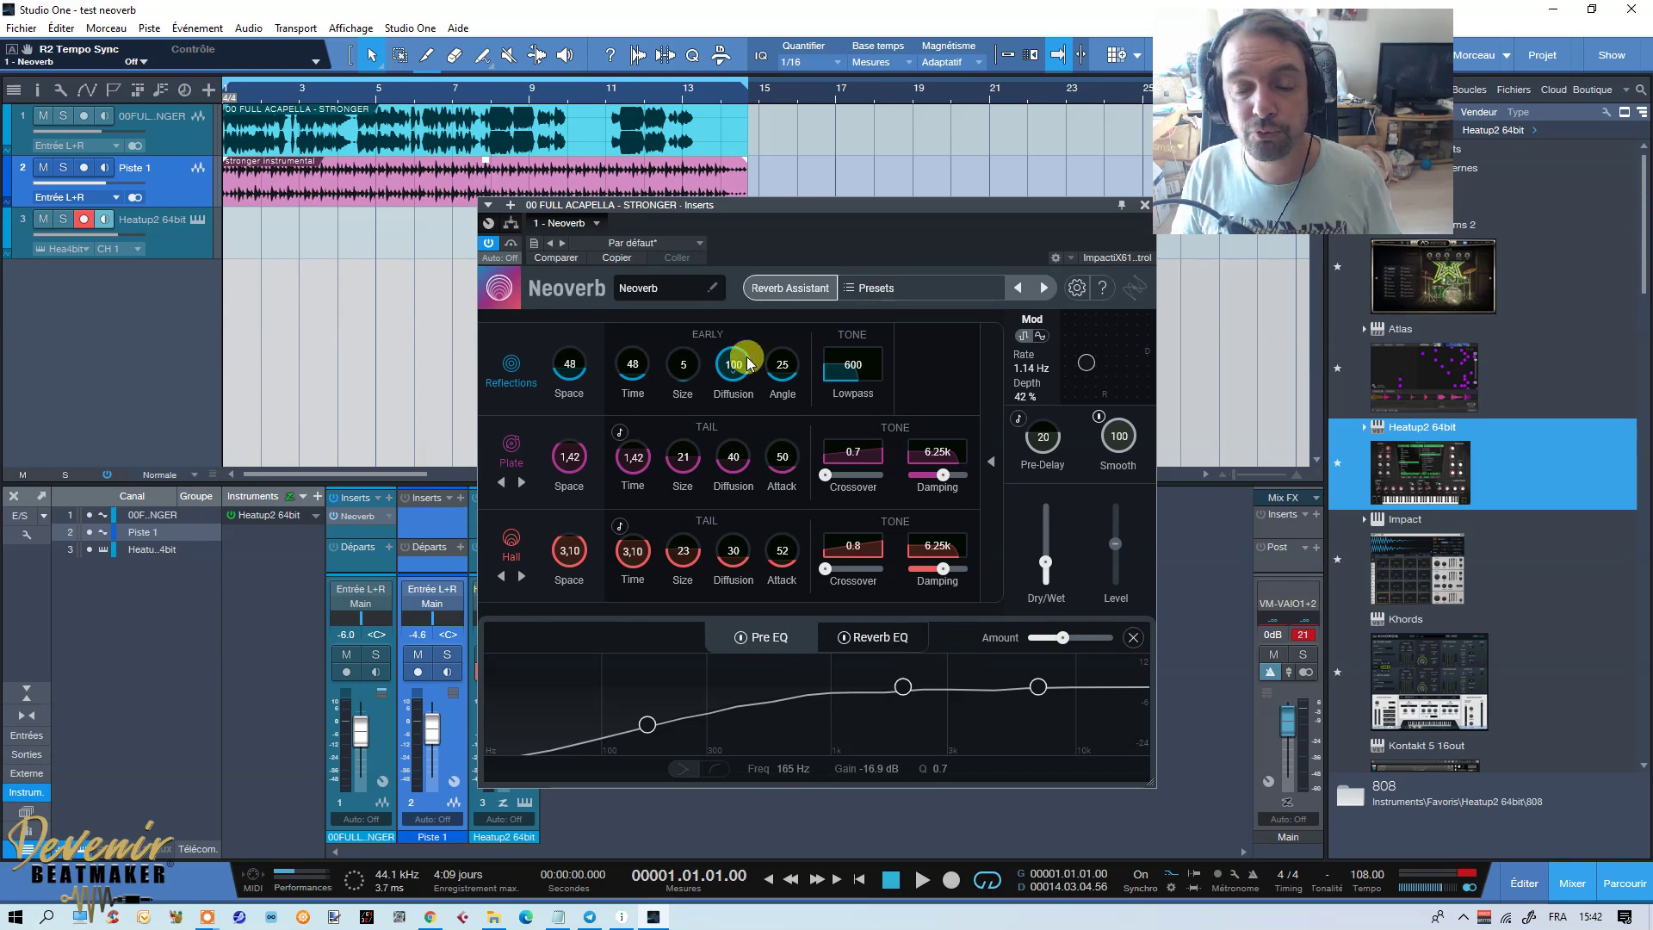
Step: Clear the learned curves from both the Pre EQ and the Reverb EQ, and return to the Pre EQ display
{"action": "left_click", "coordinate": [1134, 640]}
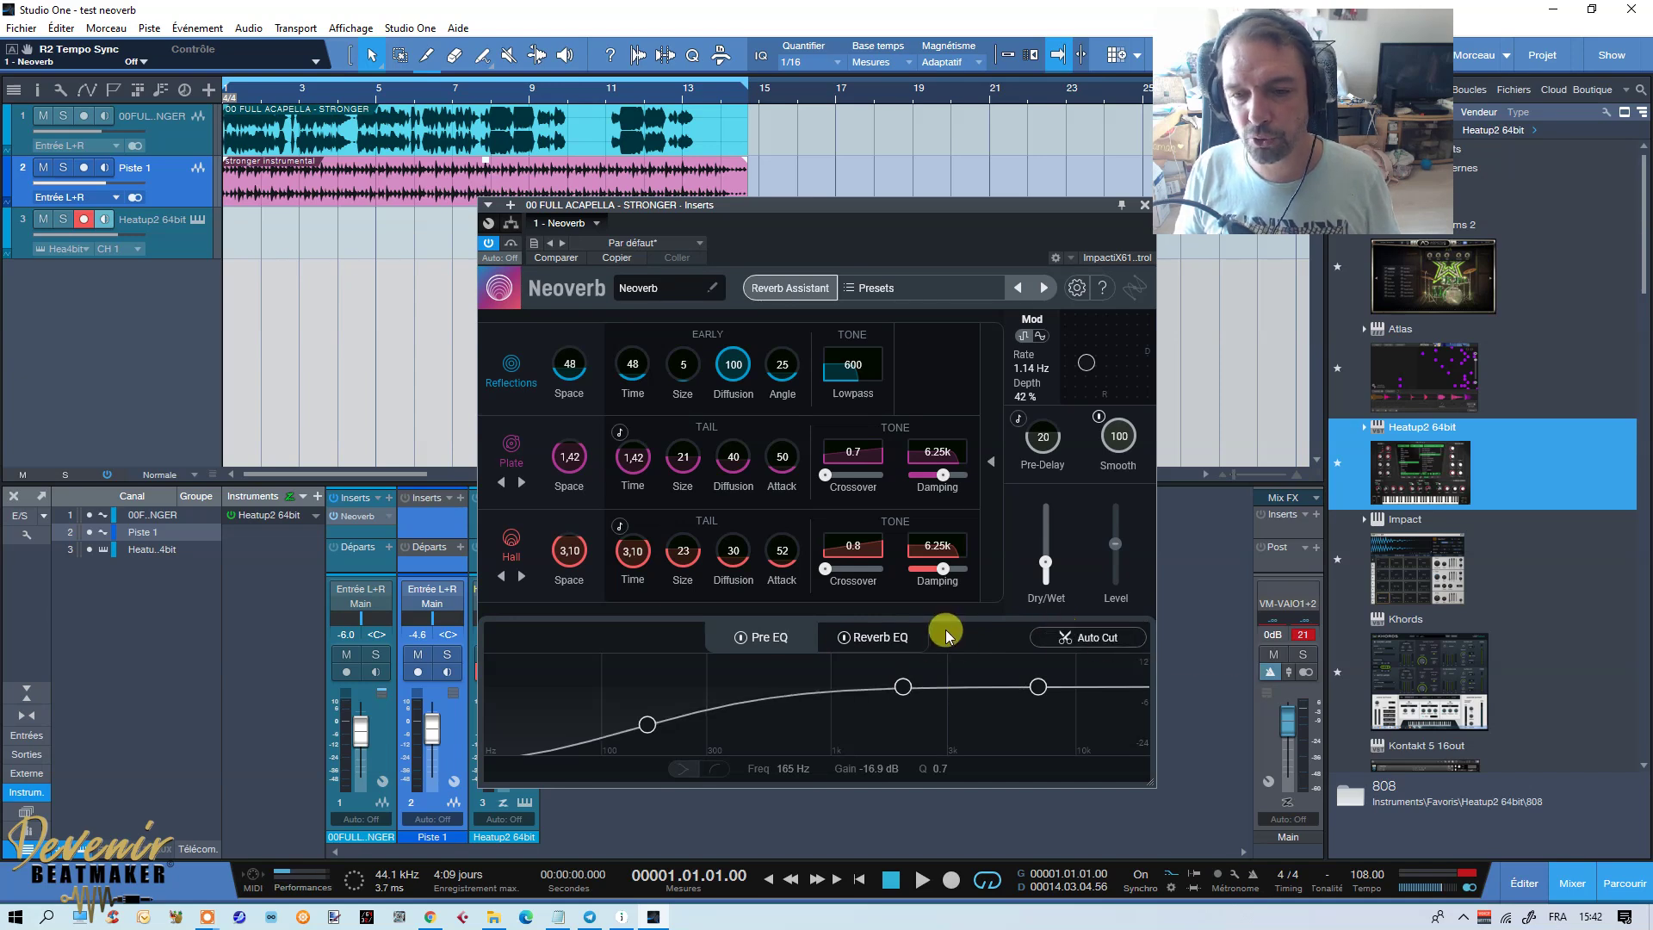
{"action": "left_click", "coordinate": [1068, 637]}
{"action": "left_click", "coordinate": [1132, 640]}
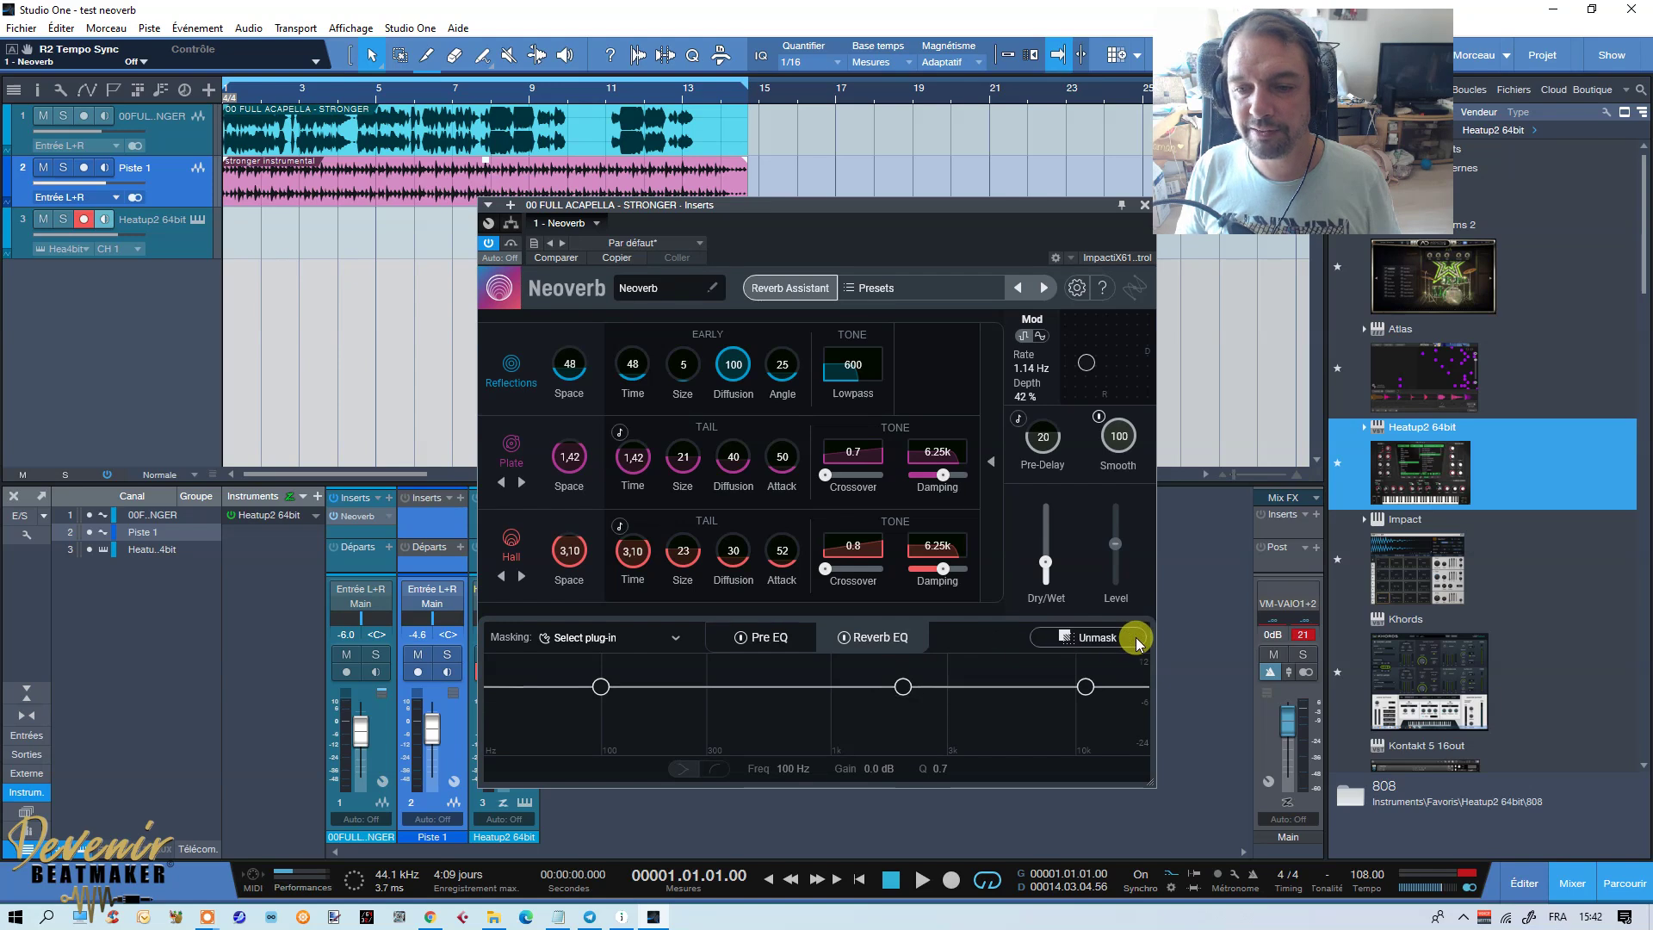
{"action": "left_click", "coordinate": [777, 642]}
{"action": "left_click", "coordinate": [904, 642]}
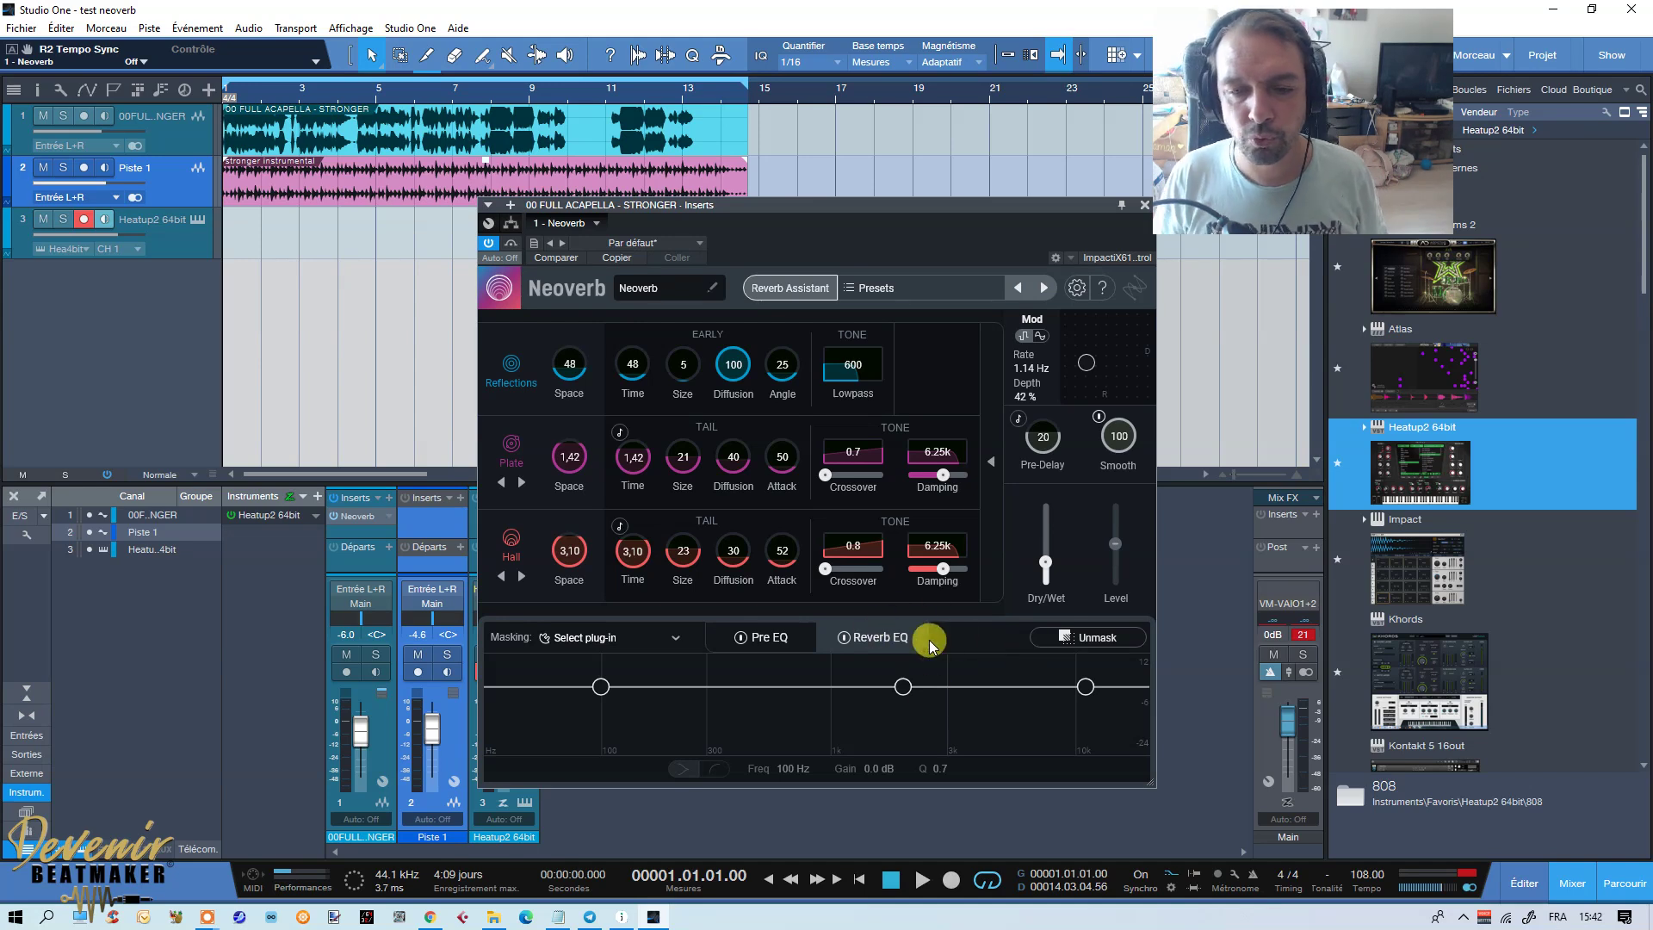
{"action": "left_click", "coordinate": [750, 637]}
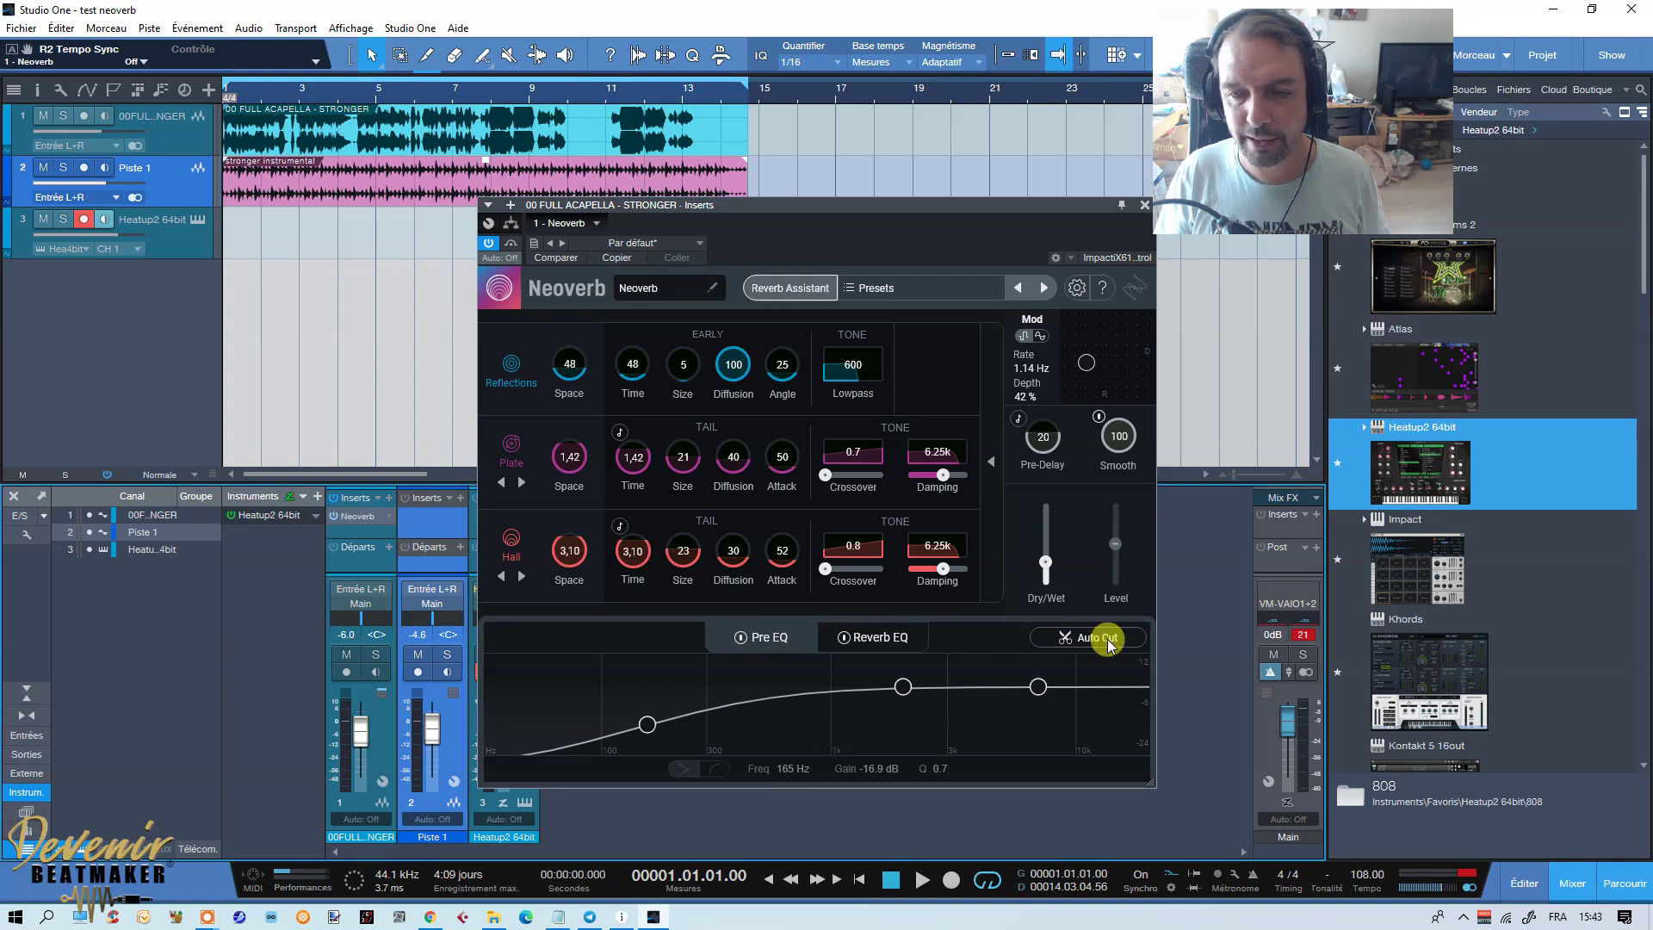
{"action": "left_click", "coordinate": [887, 641]}
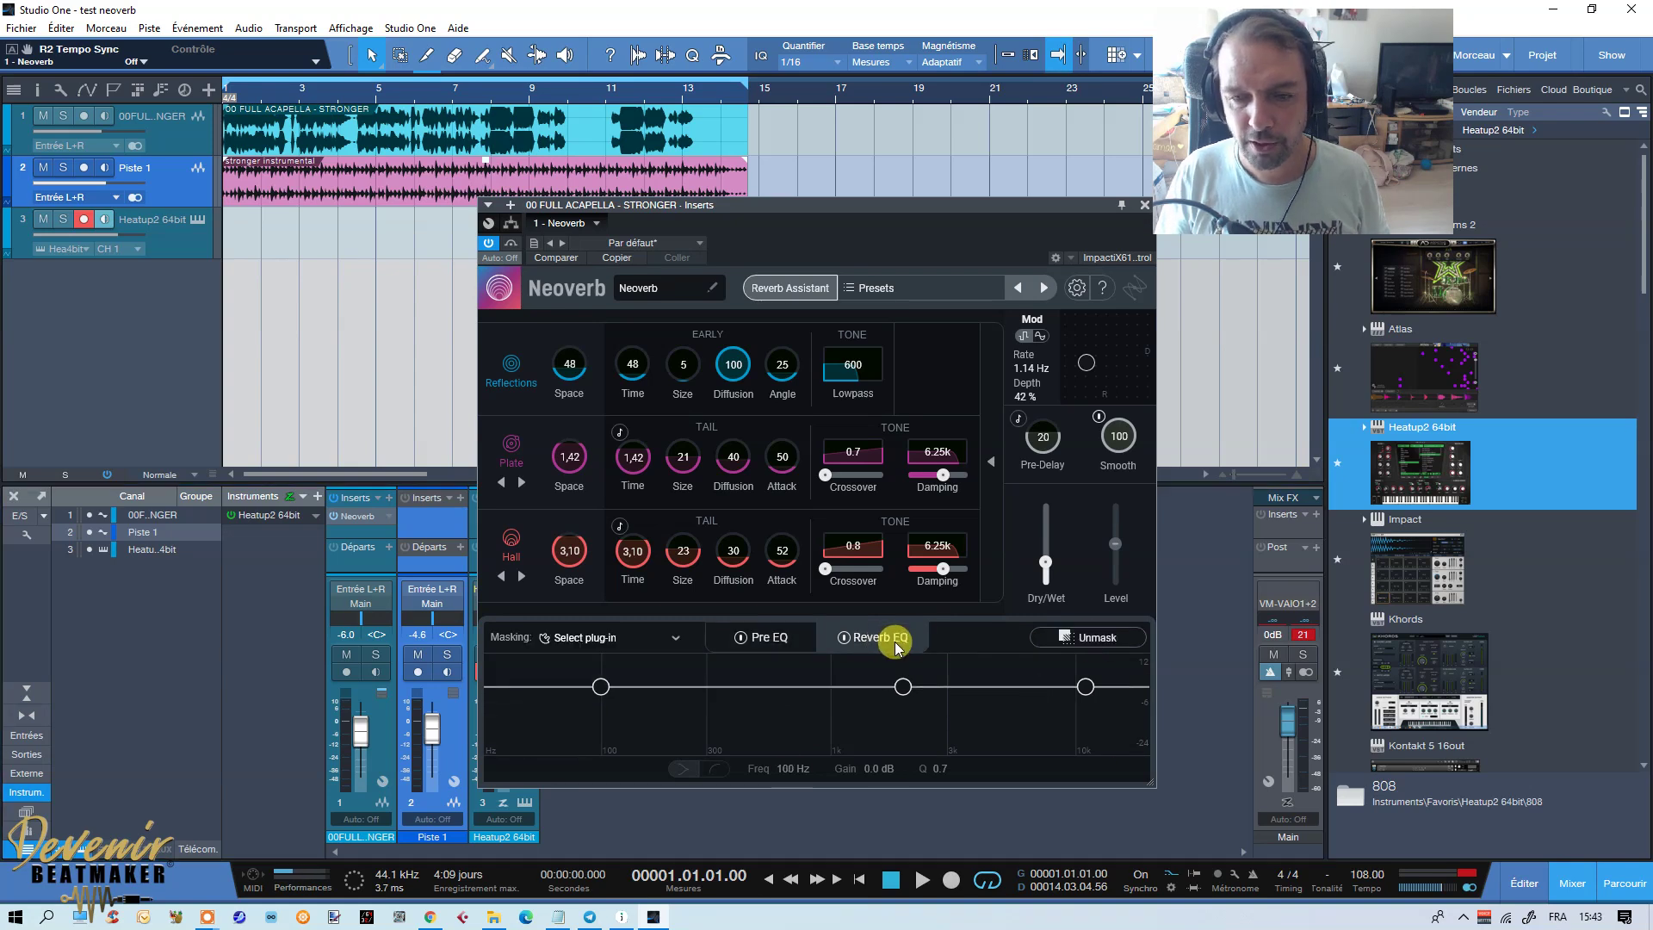
{"action": "left_click", "coordinate": [764, 637]}
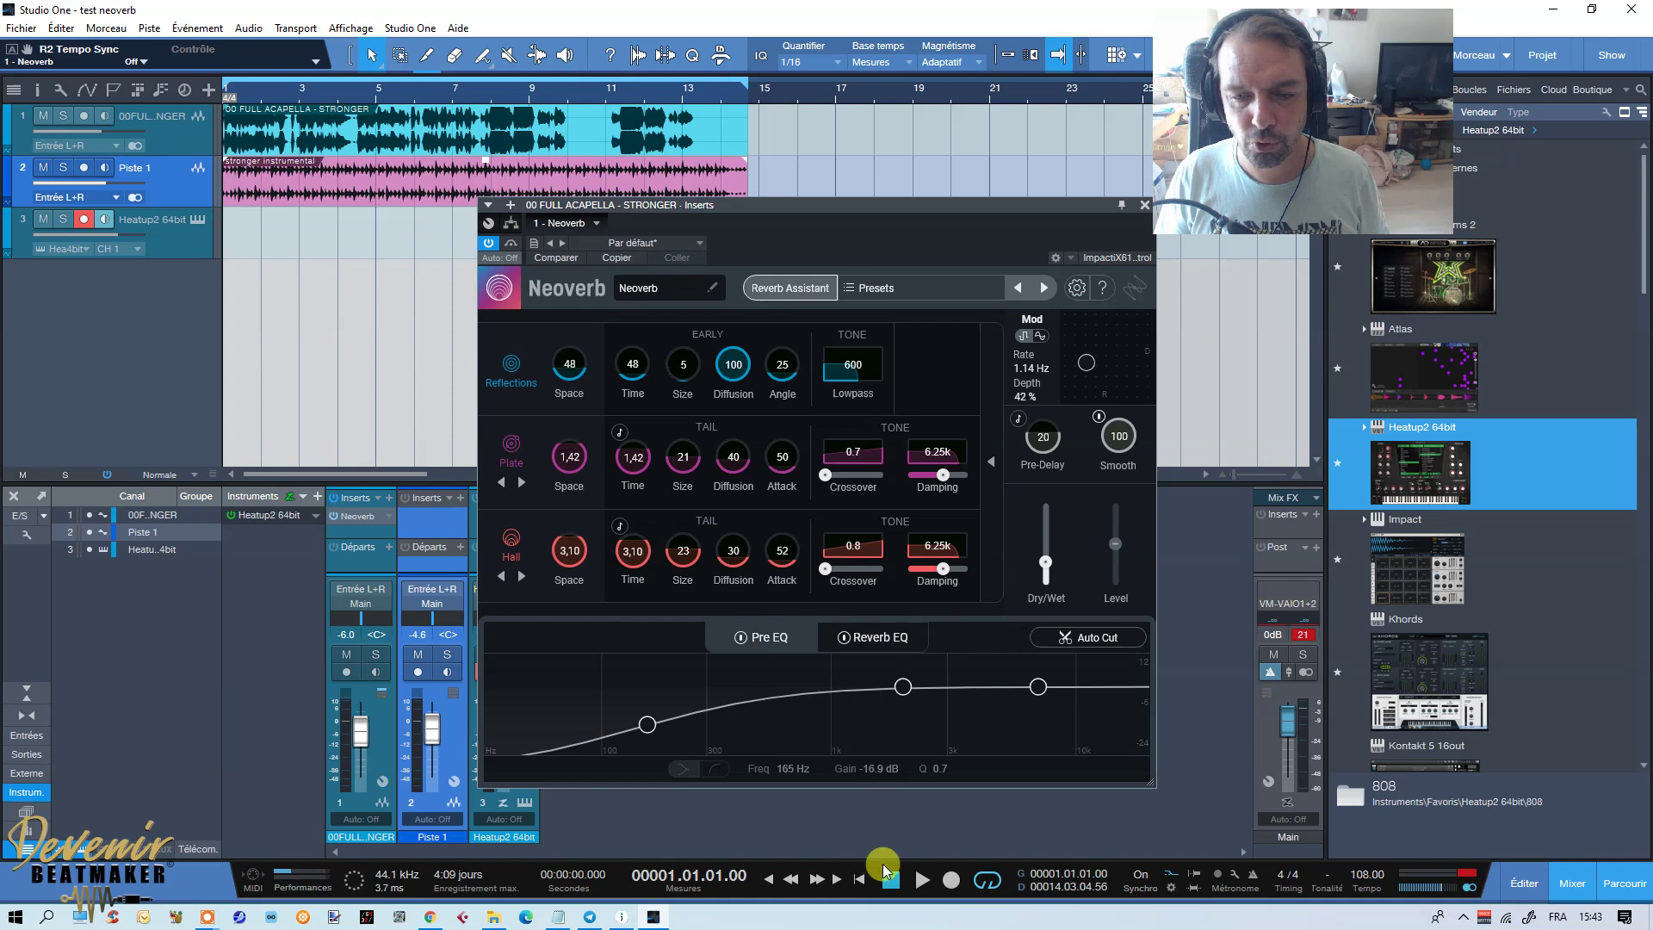
Step: Play the track, run Auto Cut on the Pre EQ and raise its Amount to about 148 %
{"action": "left_click", "coordinate": [915, 883]}
{"action": "left_click", "coordinate": [1100, 641]}
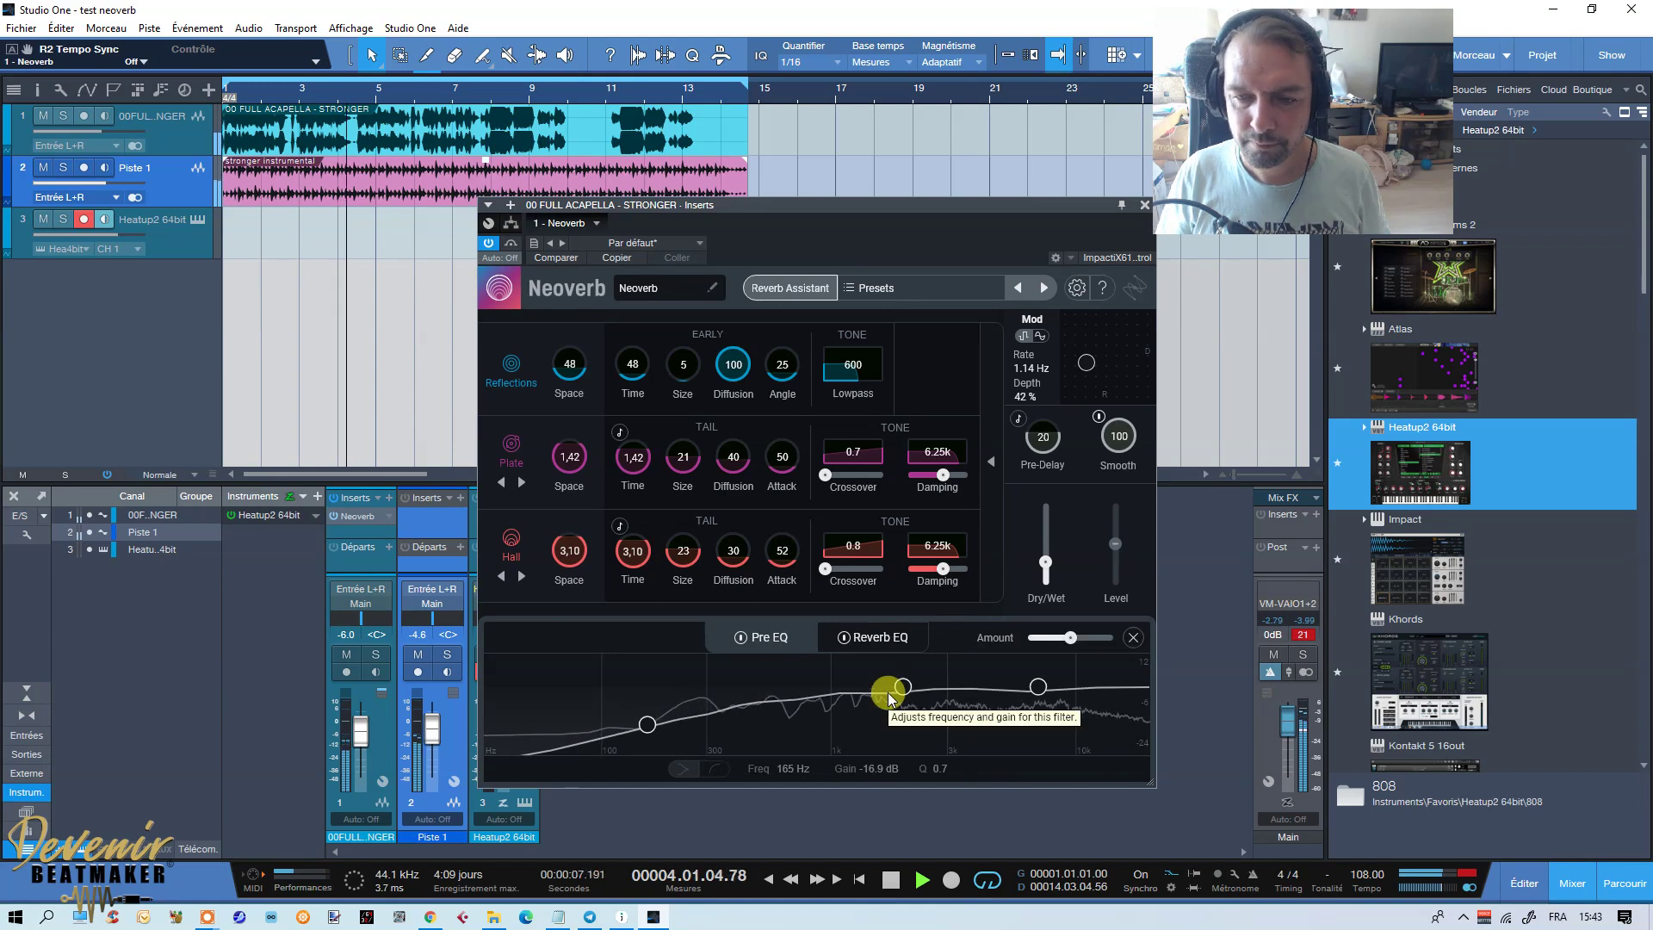
{"action": "mouse_move", "coordinate": [1070, 638]}
{"action": "left_mouse_down"}
{"action": "mouse_move", "coordinate": [1125, 637]}
{"action": "mouse_move", "coordinate": [990, 635]}
{"action": "mouse_move", "coordinate": [1092, 639]}
{"action": "left_mouse_up"}
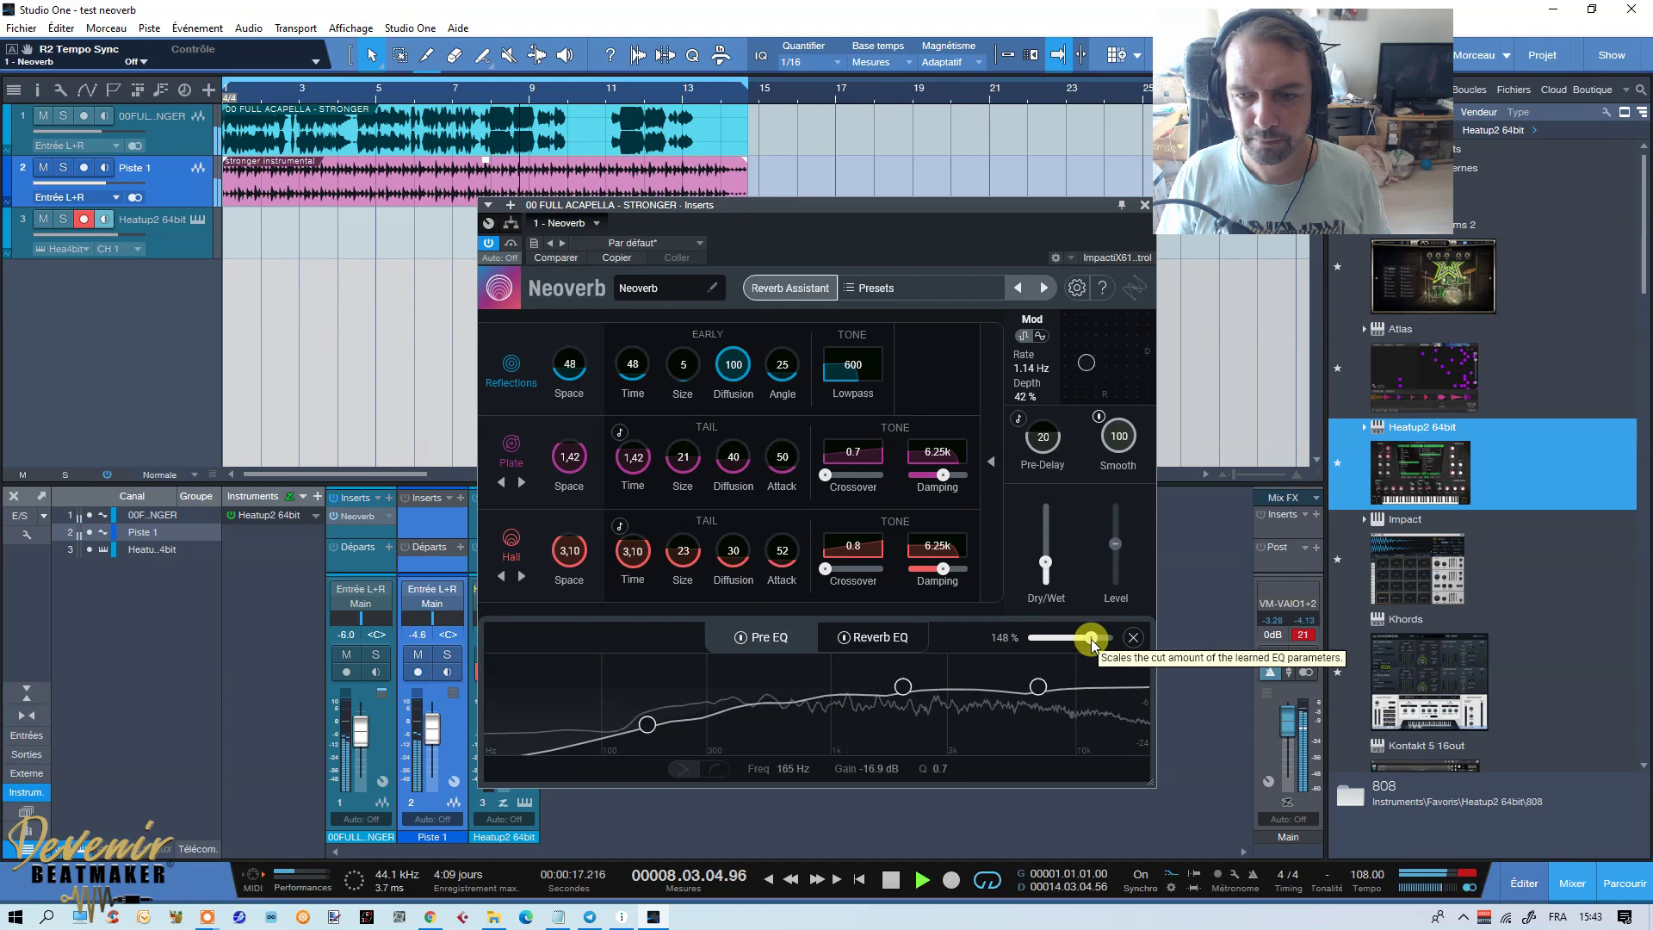
Step: Run Unmask on the Reverb EQ, try its Amount at 21 %, set it back to 100 % and stop playback
{"action": "left_click", "coordinate": [1133, 637]}
{"action": "left_click", "coordinate": [1119, 638]}
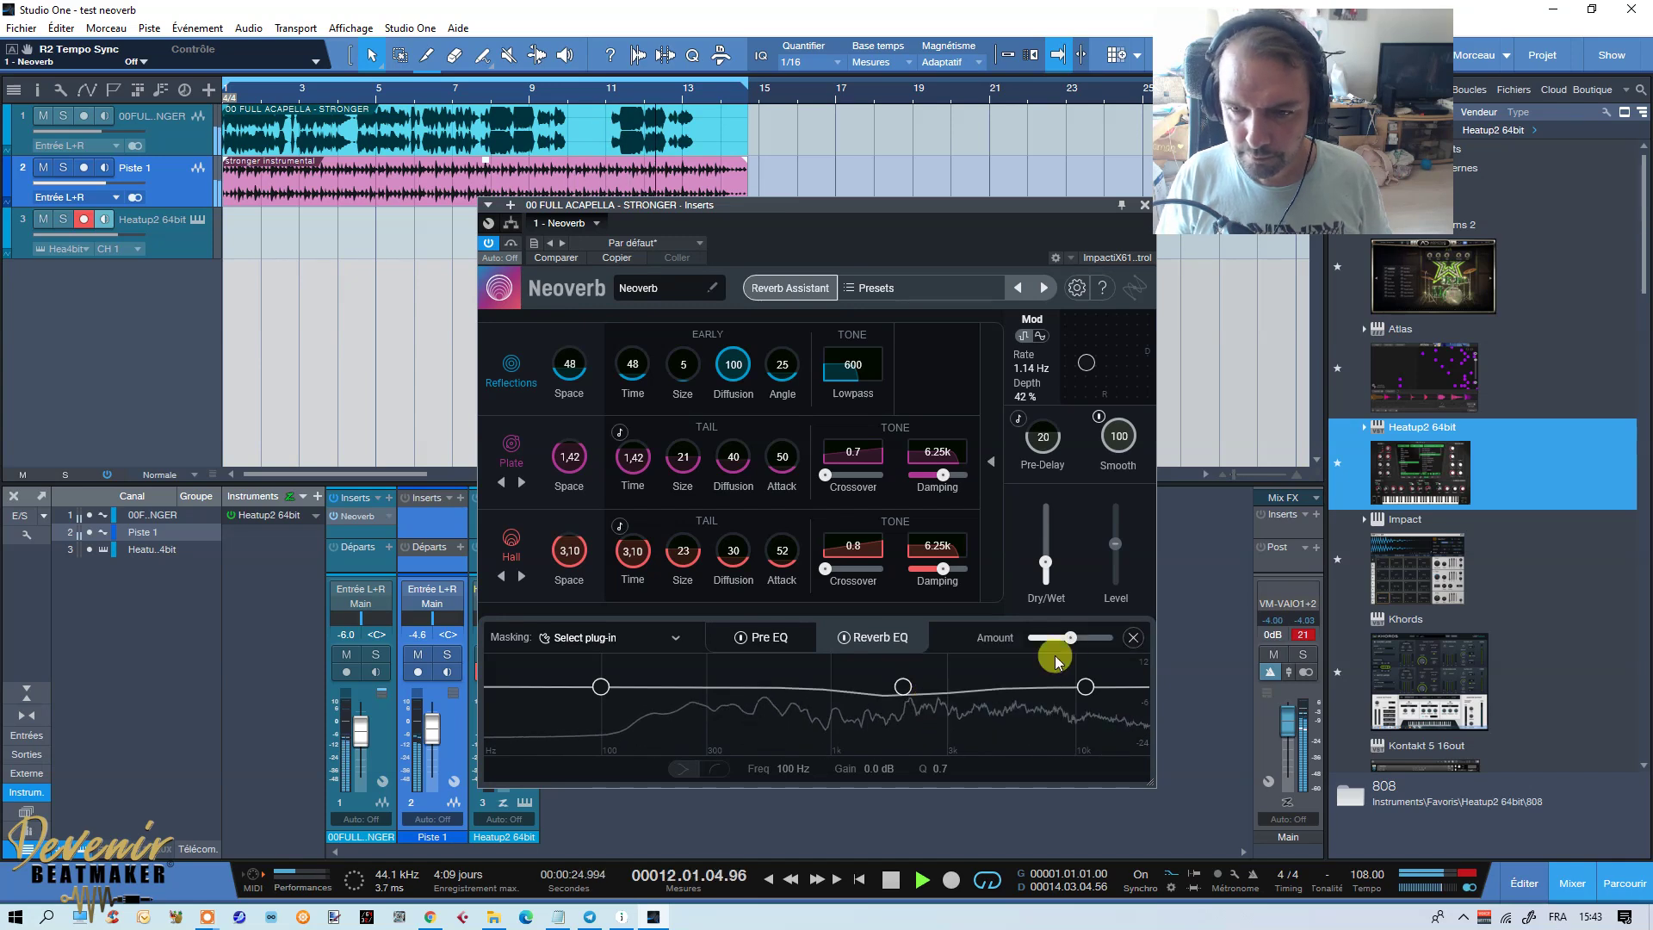
{"action": "left_click_drag", "start_coordinate": [1071, 647], "coordinate": [1038, 650]}
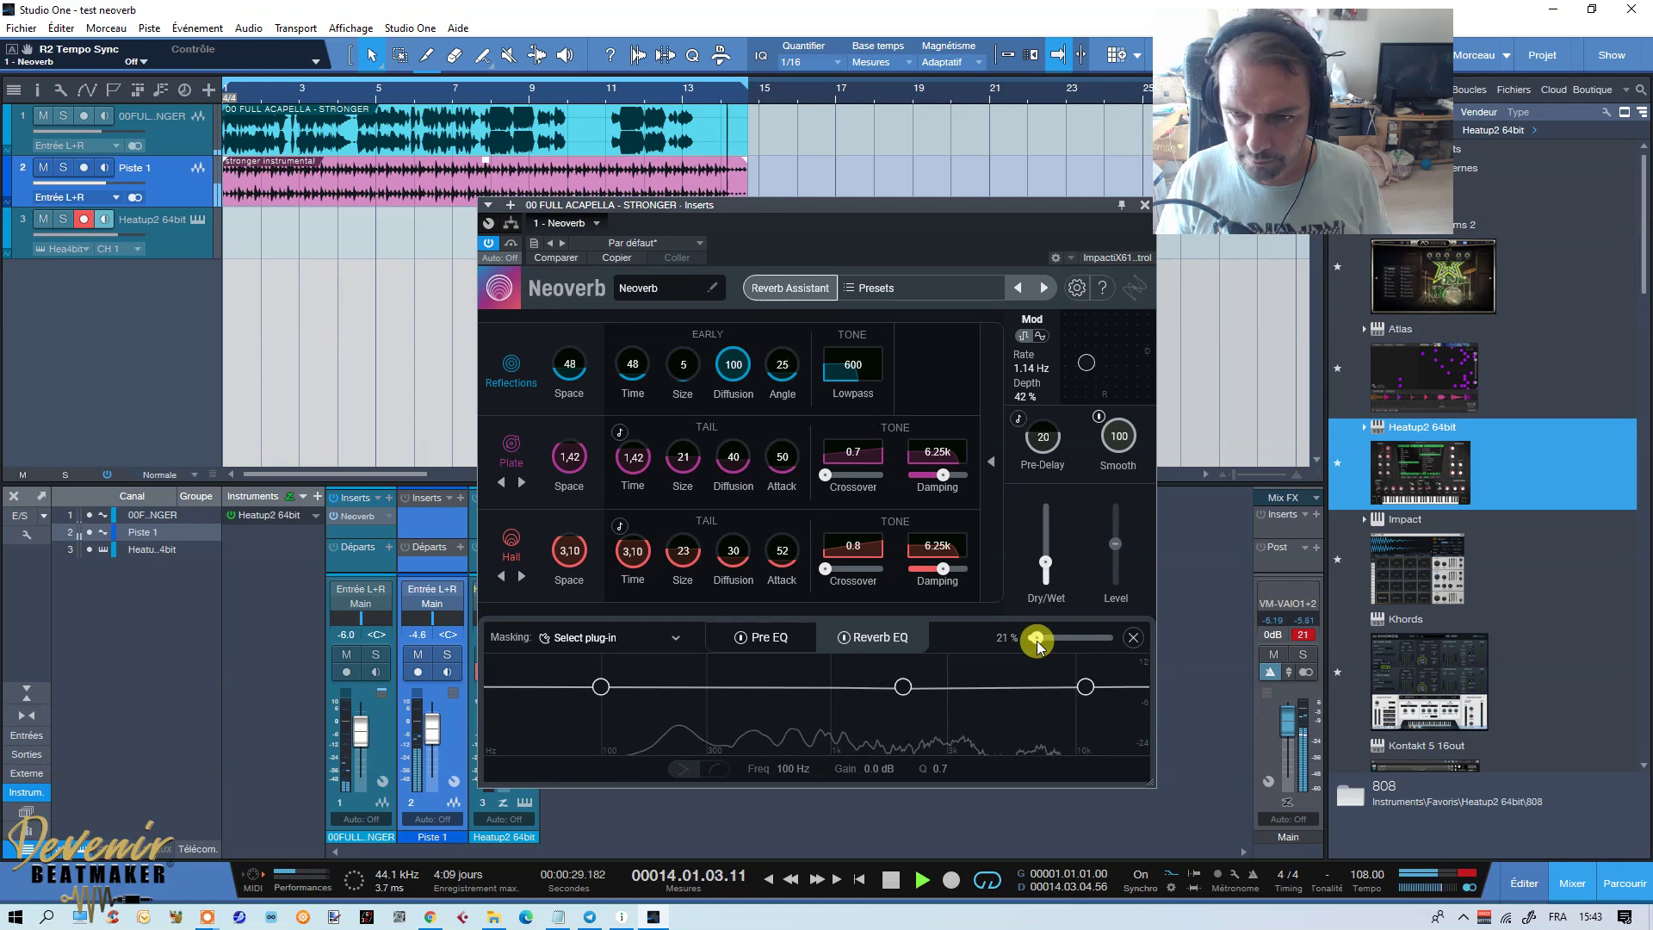
{"action": "left_click_drag", "start_coordinate": [1037, 646], "coordinate": [1070, 639]}
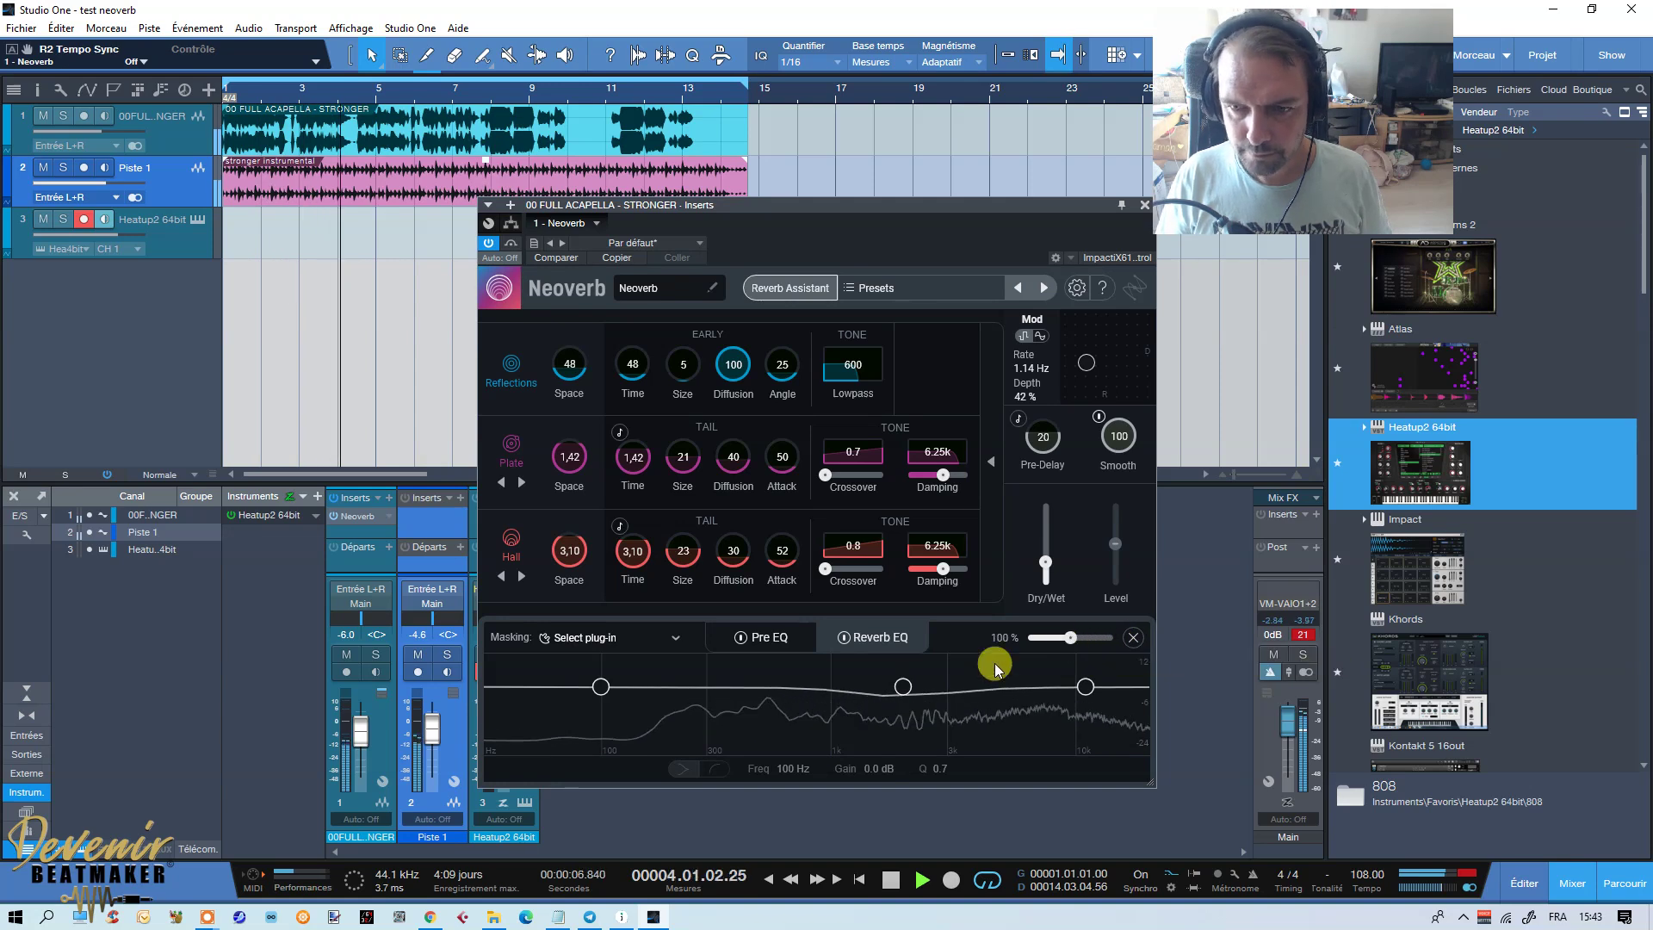
{"action": "left_click", "coordinate": [892, 879]}
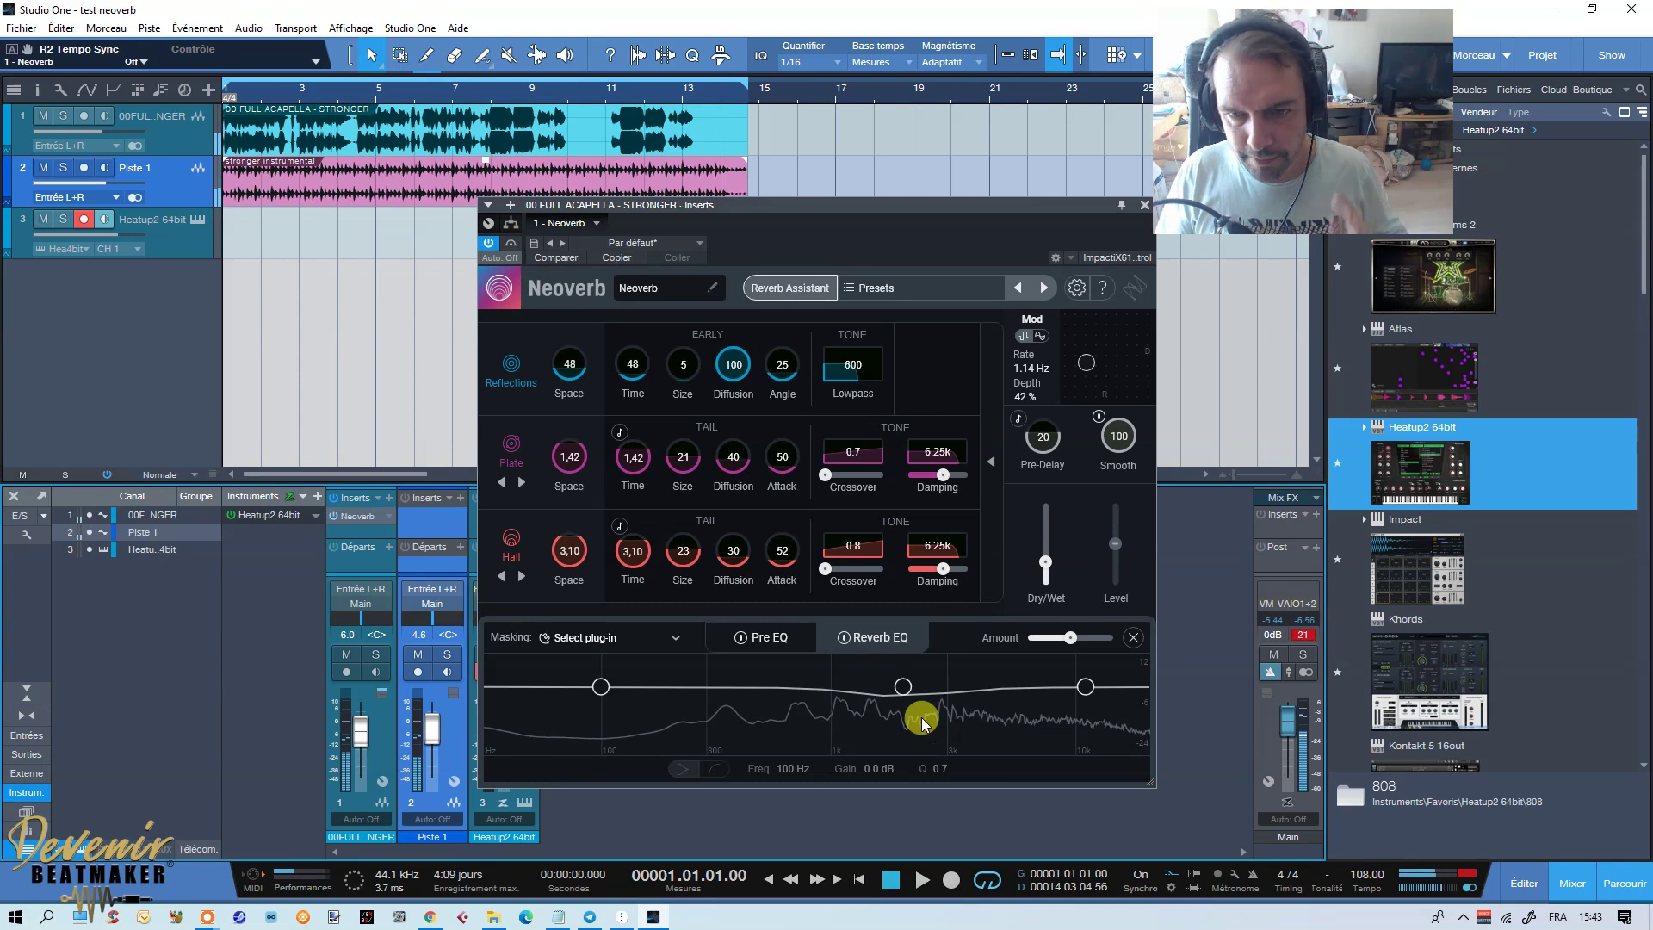
Step: Return to the blend triangle, start playback and shift the blend to about -2.1 dB Reflections, -16.0 dB Plate and -1.0 dB Hall
{"action": "left_click", "coordinate": [991, 462]}
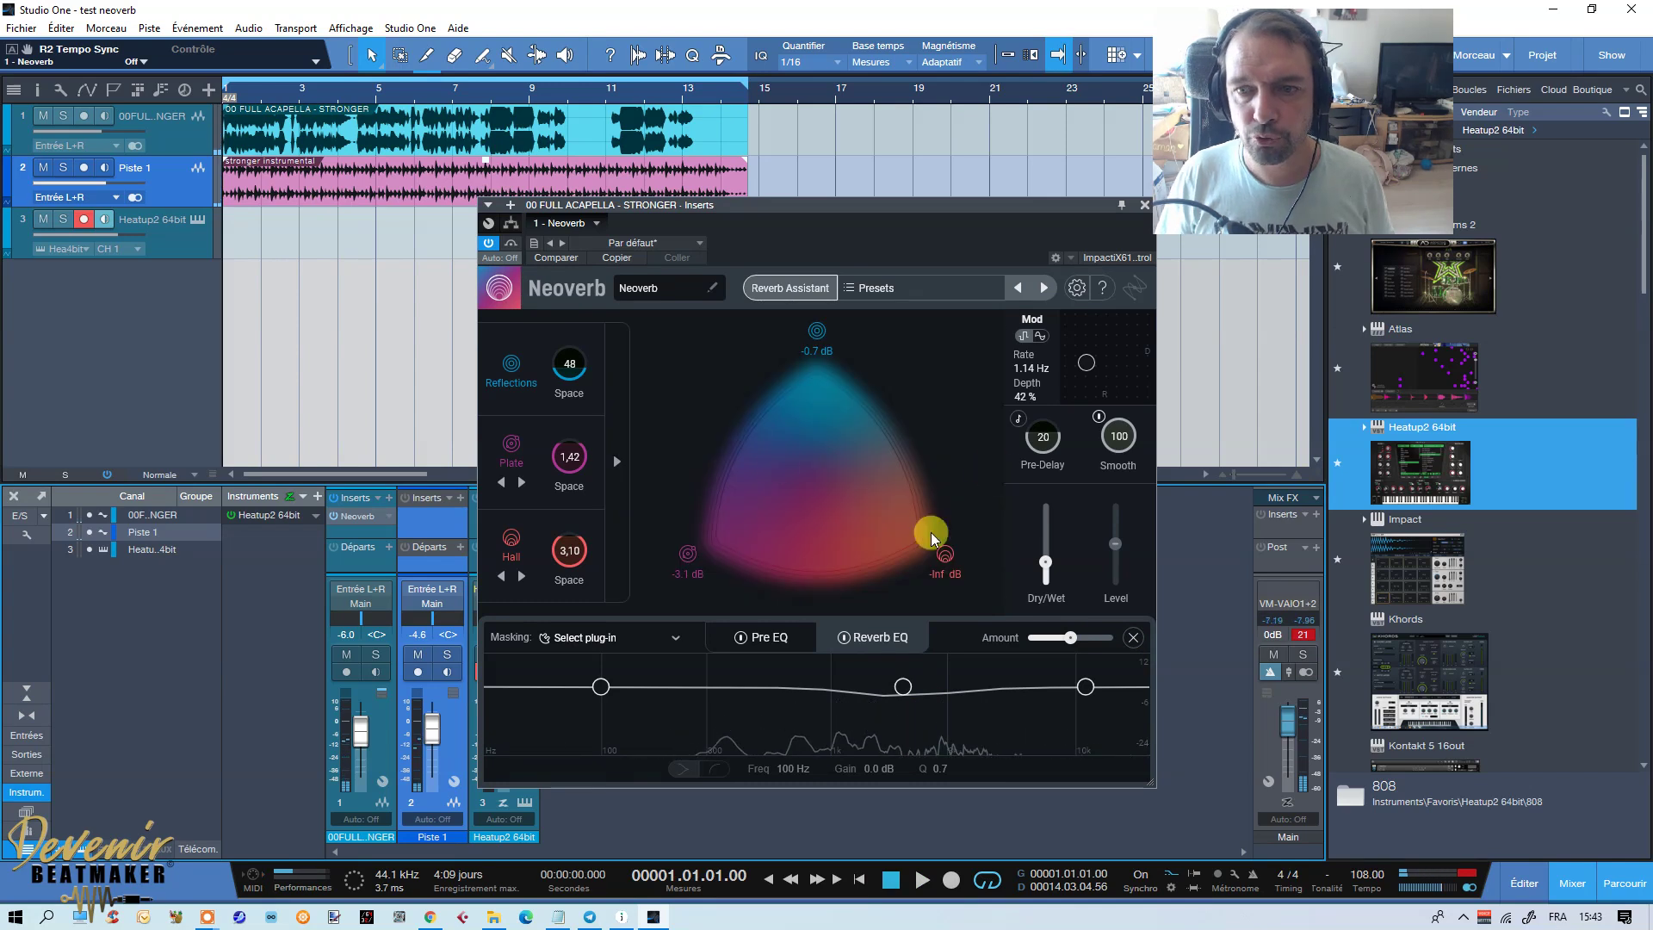
{"action": "left_click_drag", "start_coordinate": [784, 526], "coordinate": [806, 501]}
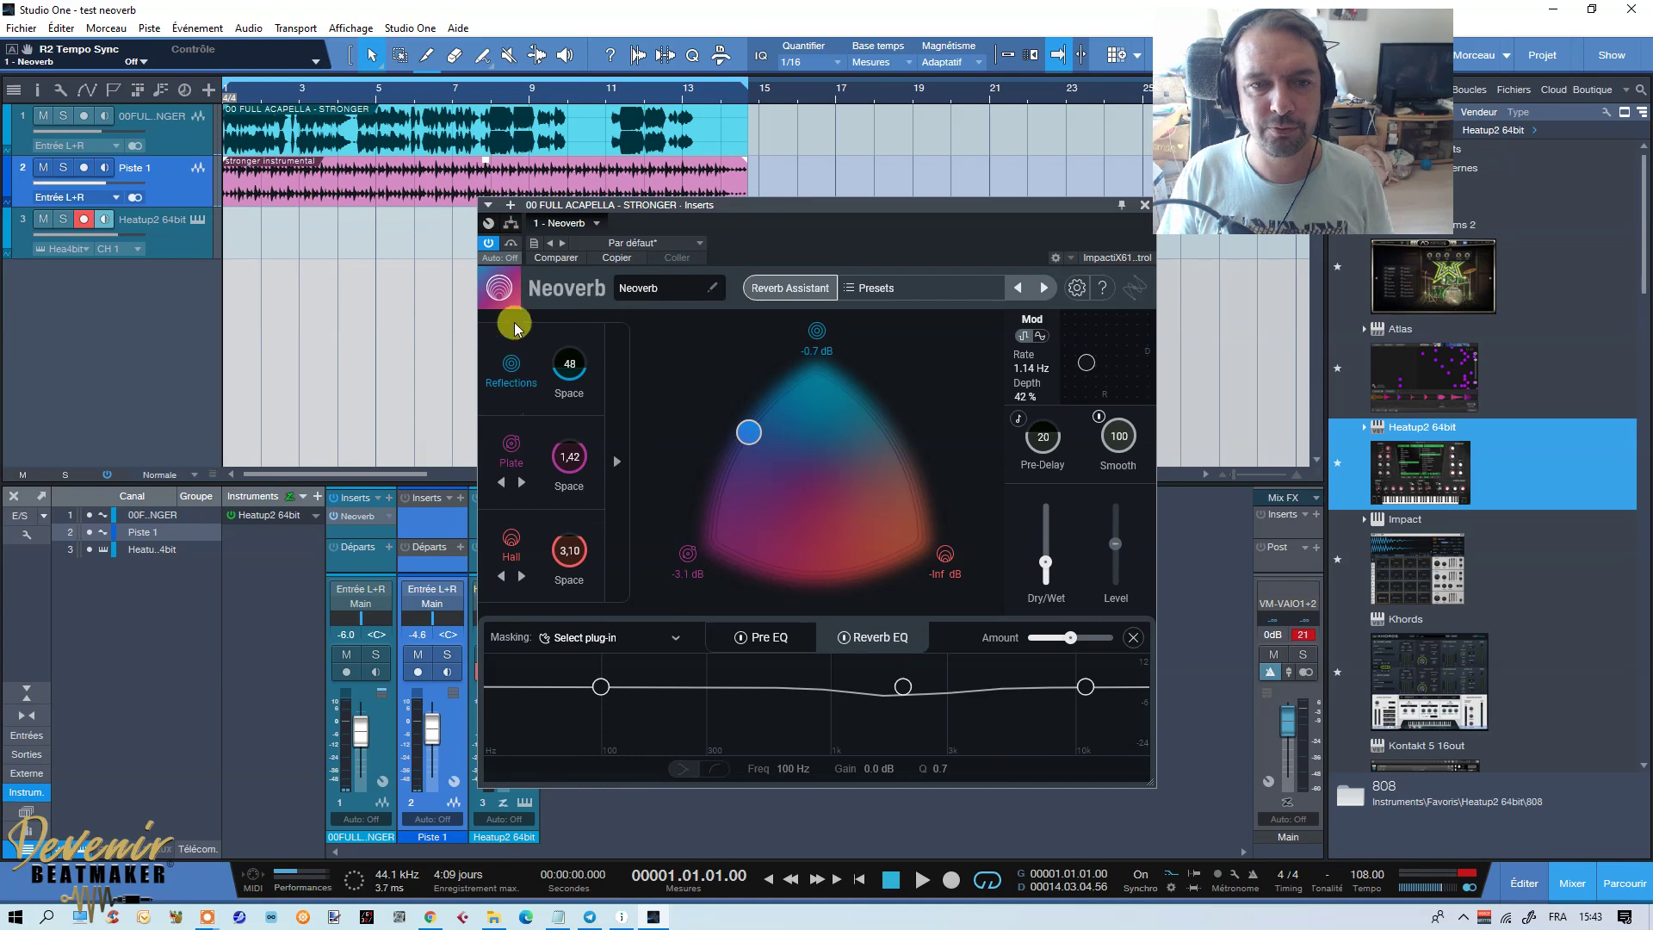
{"action": "left_click_drag", "start_coordinate": [783, 426], "coordinate": [764, 448]}
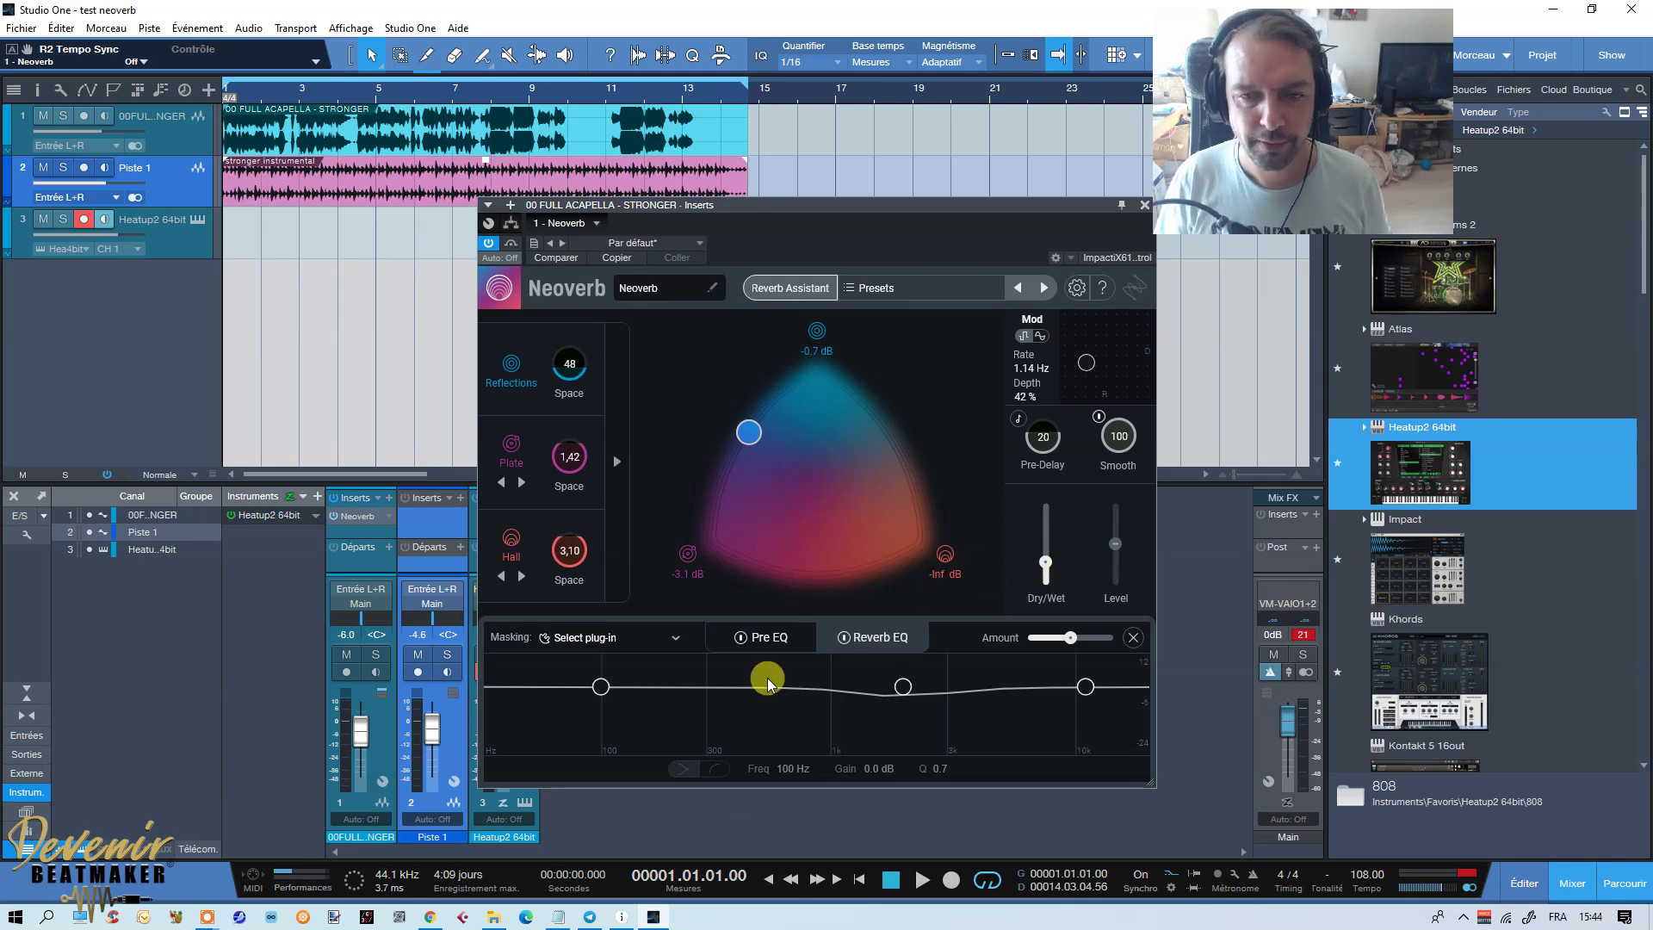
{"action": "key", "text": "space"}
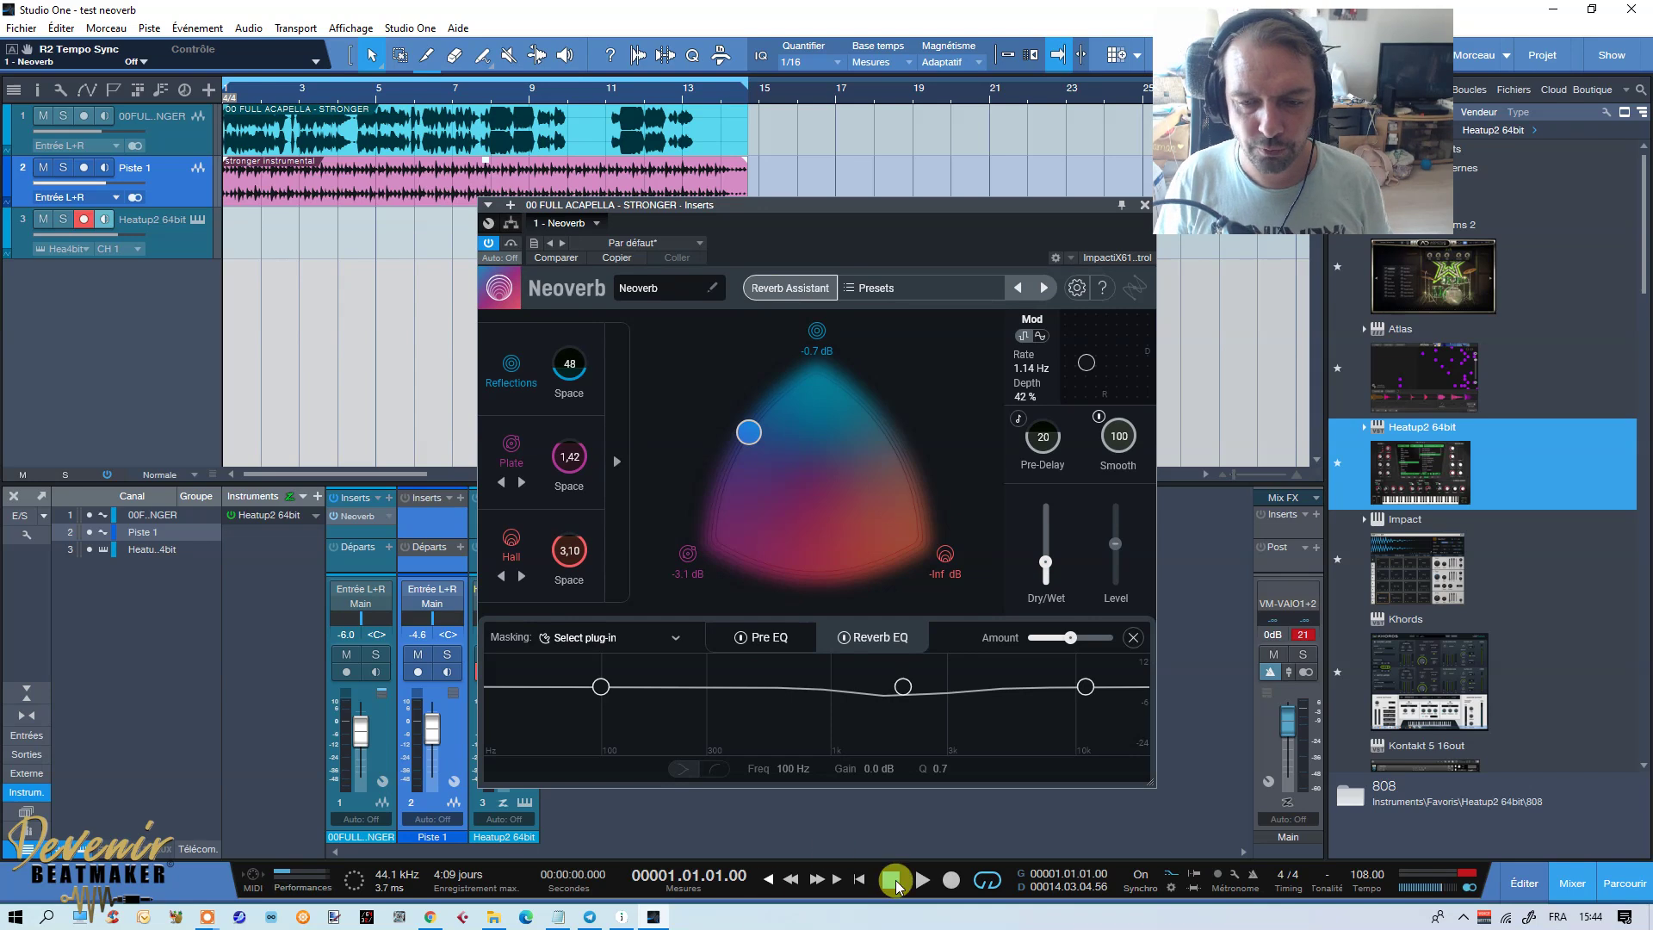
{"action": "left_click_drag", "start_coordinate": [749, 432], "coordinate": [855, 471]}
Step: Change the Plate to M. Chamber with Space 1.29 and the Hall to L. Chamber with Space 2.41, and stop playback
{"action": "left_click", "coordinate": [523, 483]}
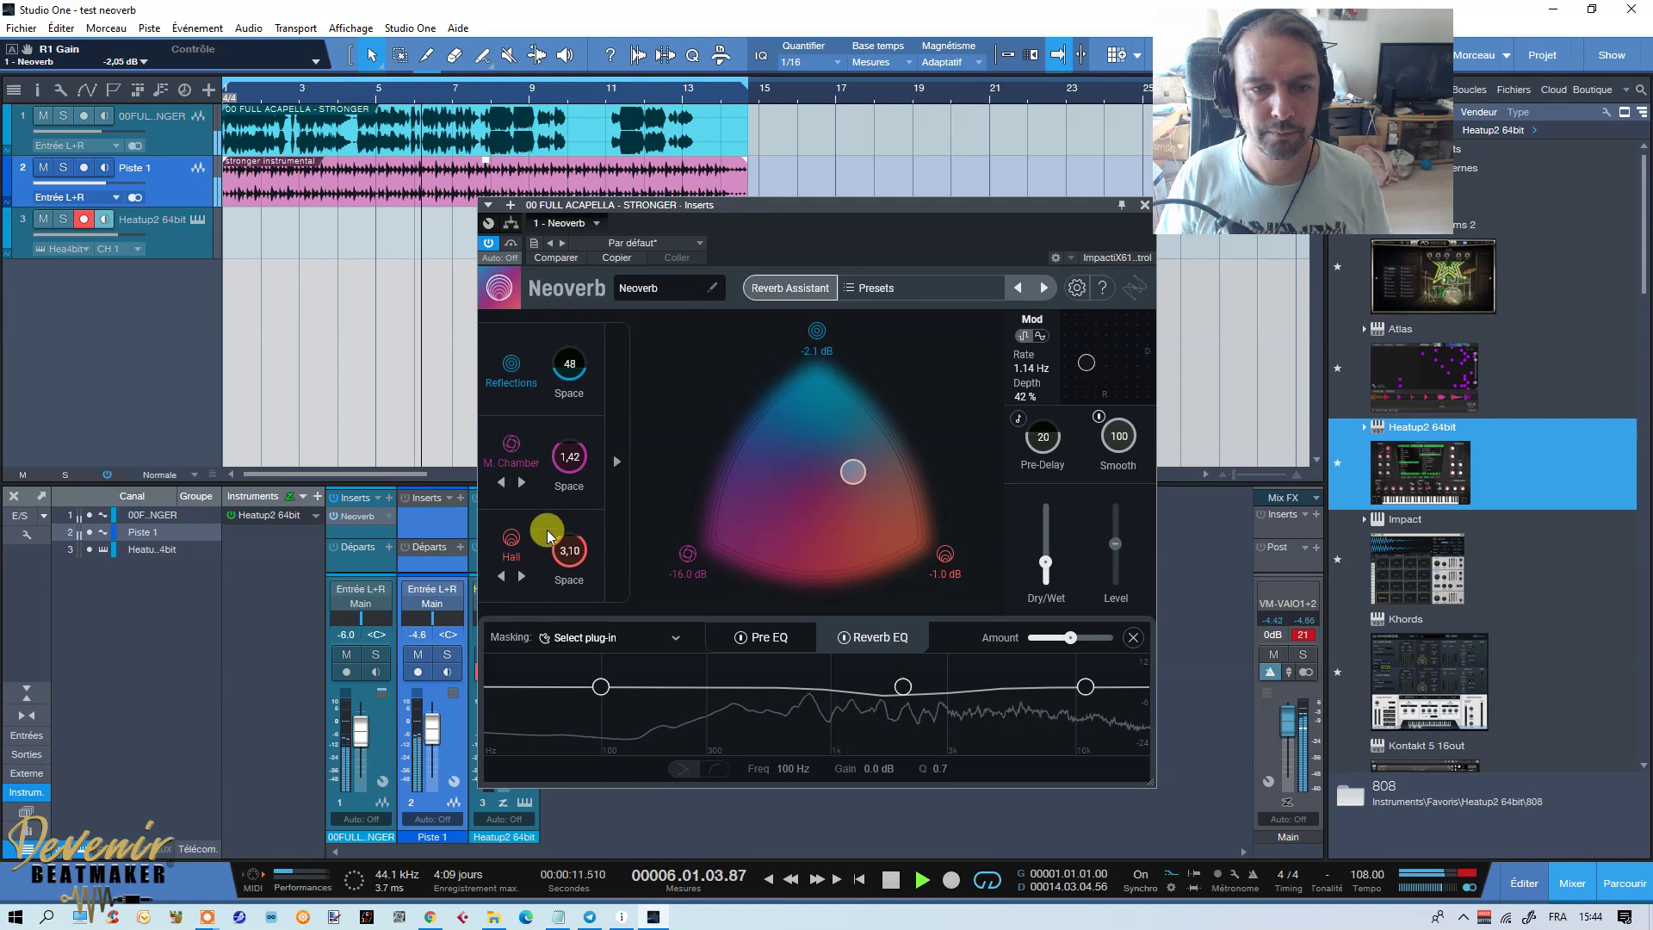
{"action": "left_click", "coordinate": [523, 579]}
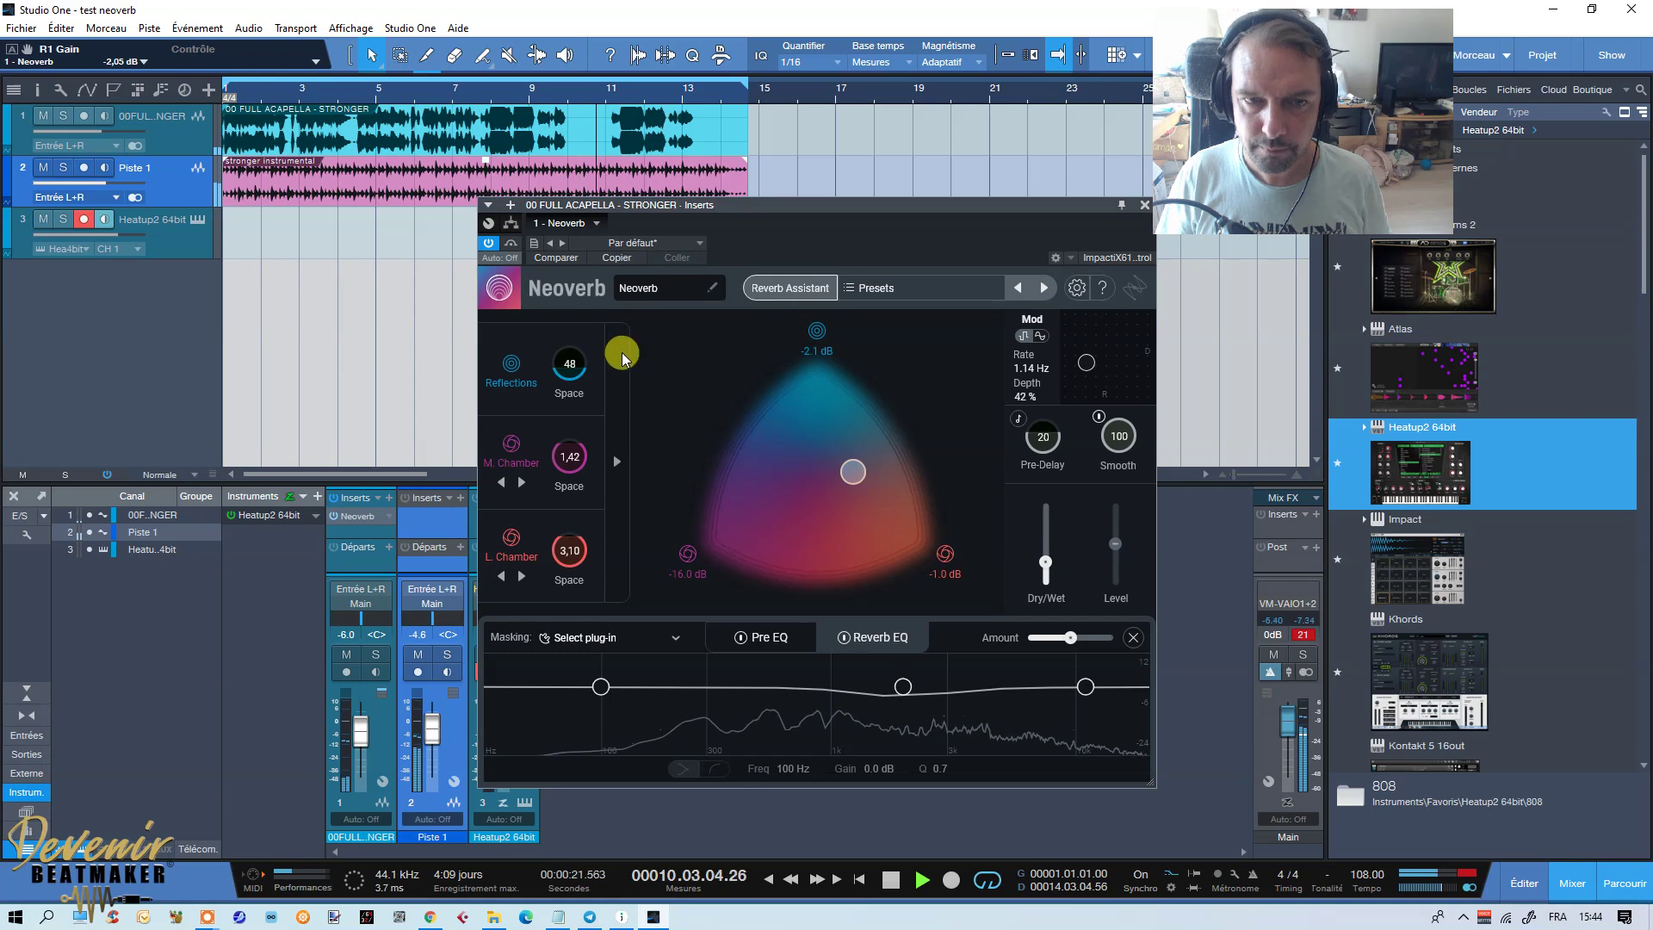
{"action": "mouse_move", "coordinate": [568, 468]}
{"action": "left_mouse_down"}
{"action": "mouse_move", "coordinate": [569, 570]}
{"action": "mouse_move", "coordinate": [575, 464]}
{"action": "left_mouse_up"}
{"action": "mouse_move", "coordinate": [570, 551]}
{"action": "left_mouse_down"}
{"action": "mouse_move", "coordinate": [568, 587]}
{"action": "mouse_move", "coordinate": [568, 572]}
{"action": "left_mouse_up"}
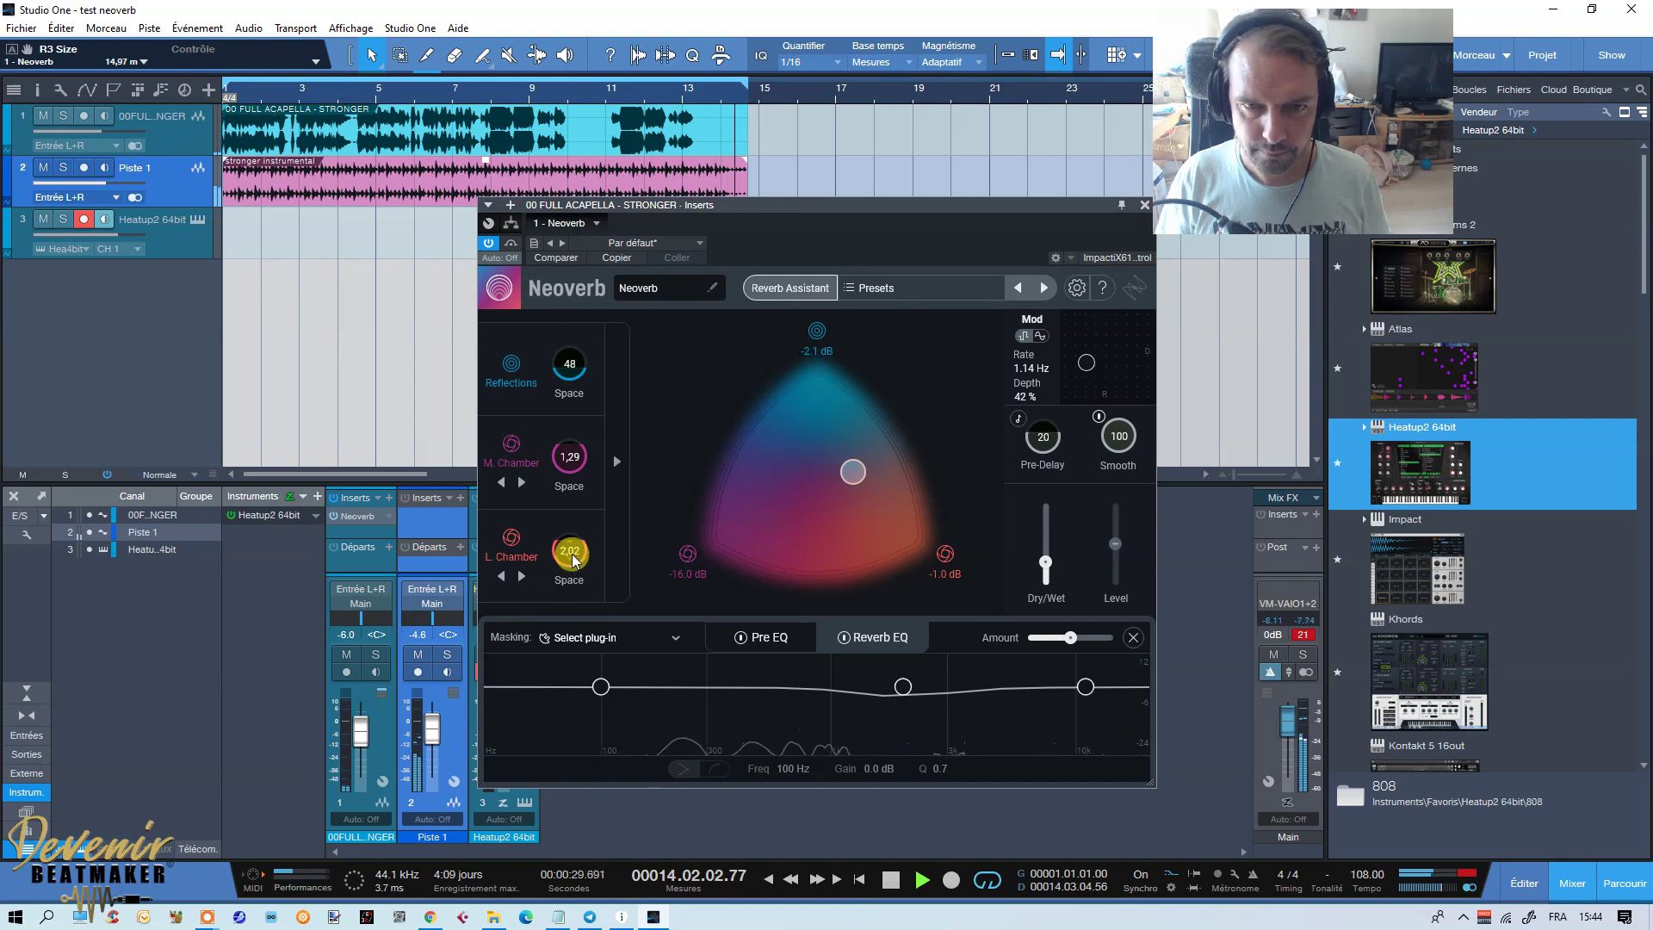
{"action": "mouse_move", "coordinate": [572, 580]}
{"action": "left_mouse_down"}
{"action": "mouse_move", "coordinate": [573, 642]}
{"action": "mouse_move", "coordinate": [575, 492]}
{"action": "mouse_move", "coordinate": [569, 597]}
{"action": "left_mouse_up"}
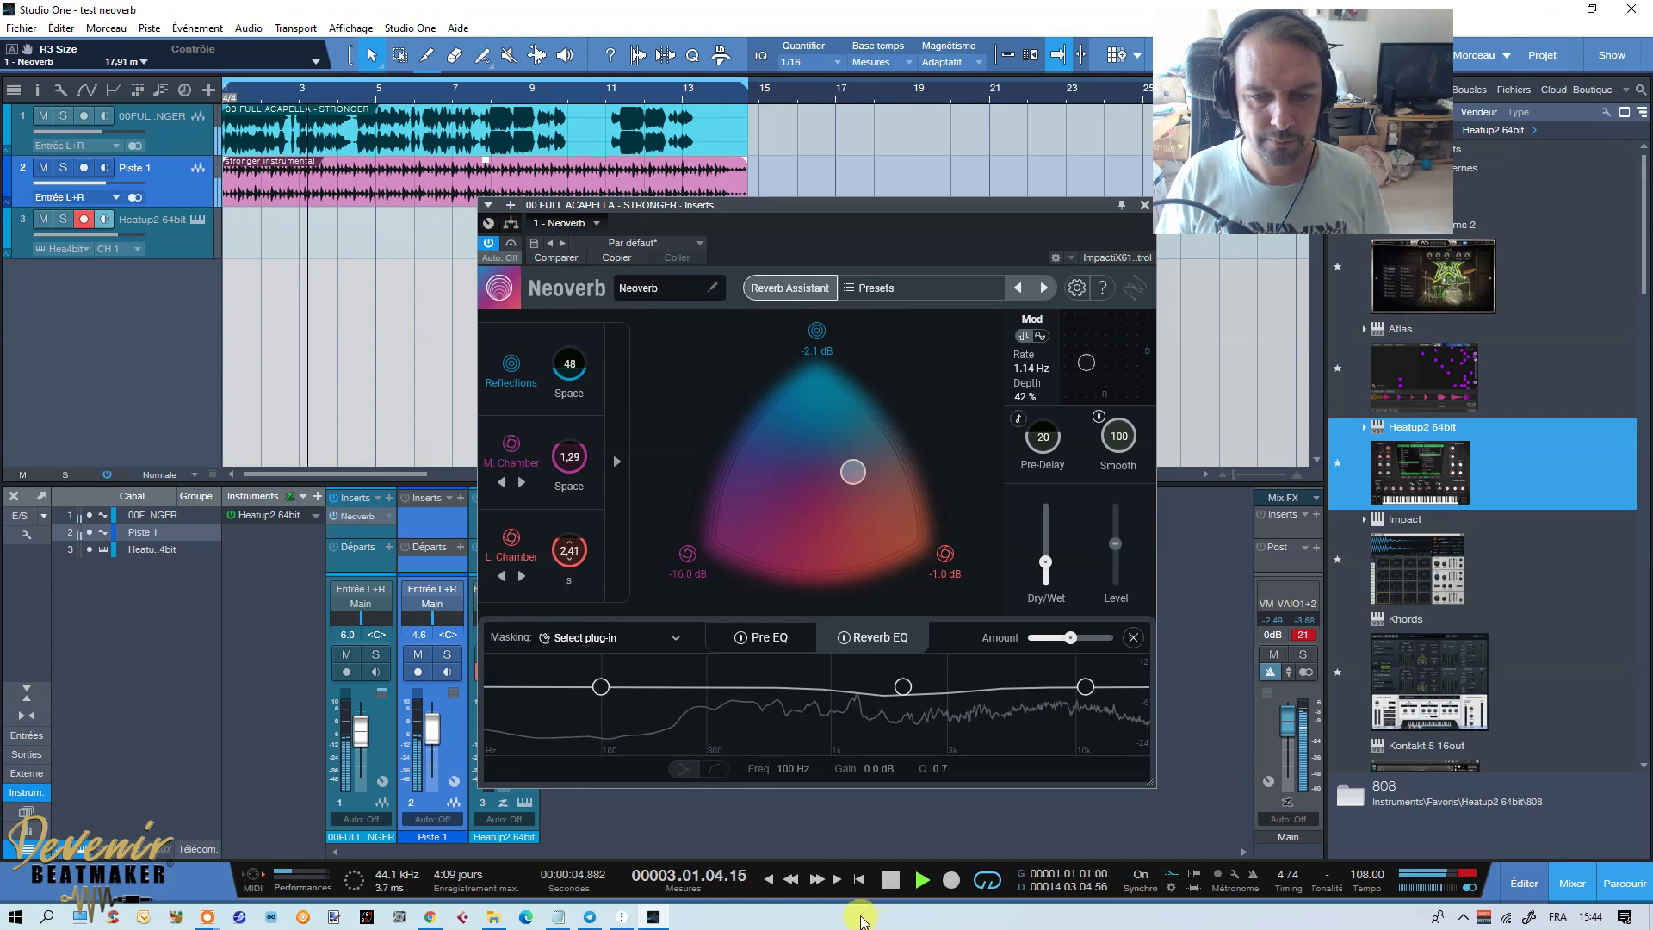
{"action": "key", "text": "space"}
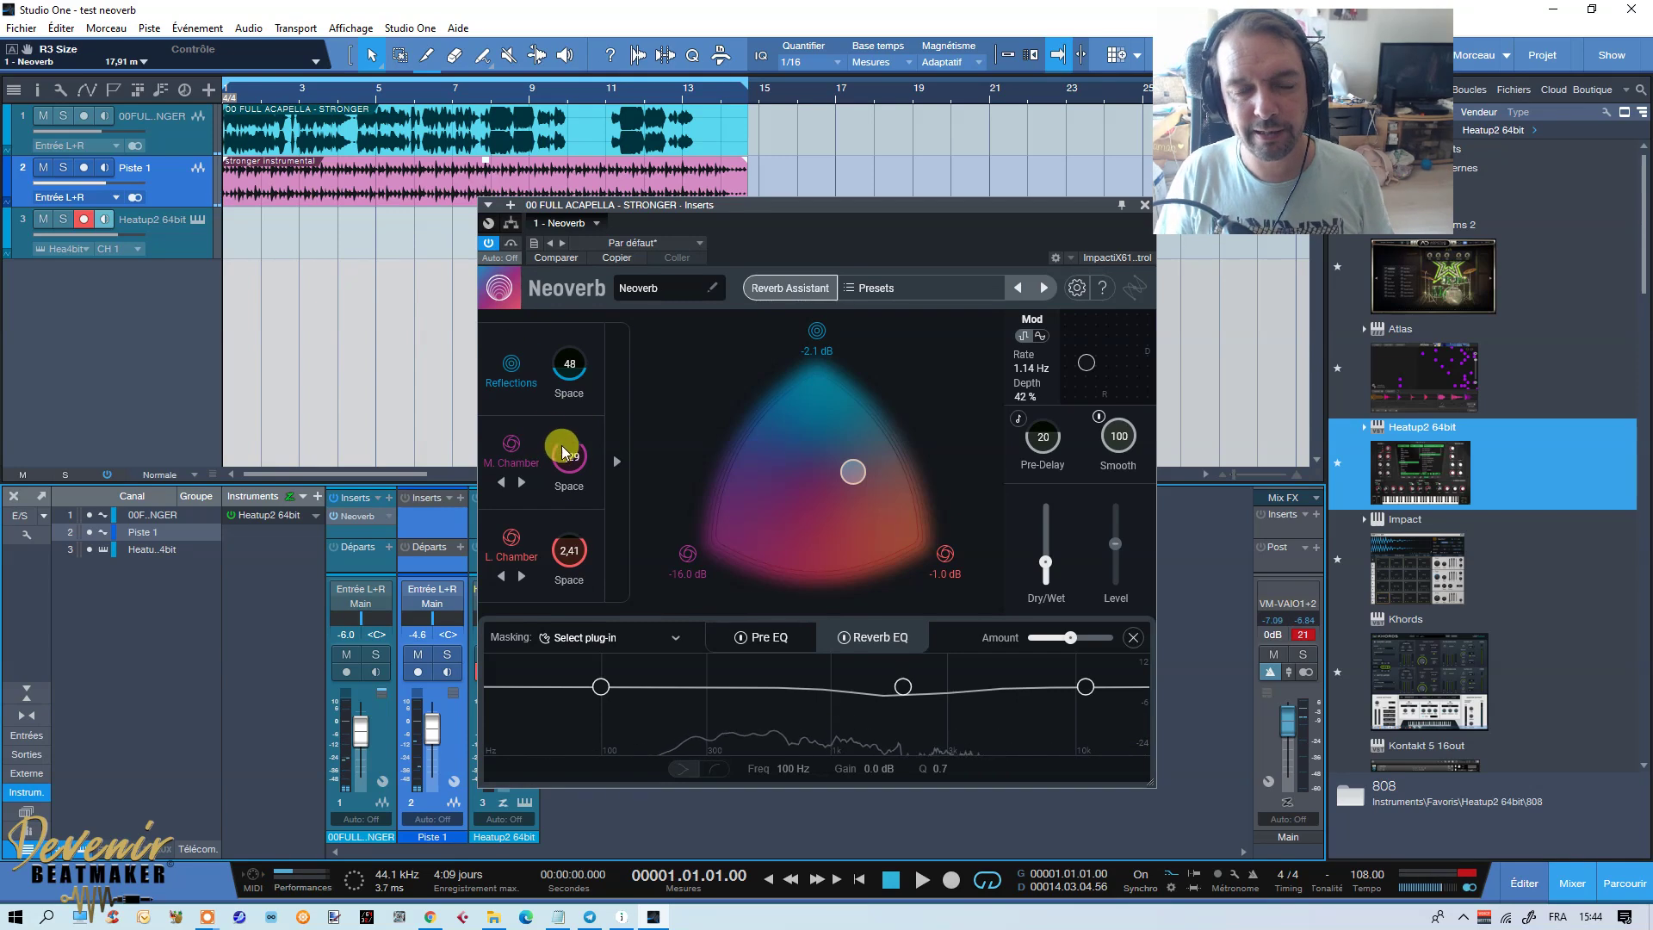
{"action": "left_click", "coordinate": [631, 477]}
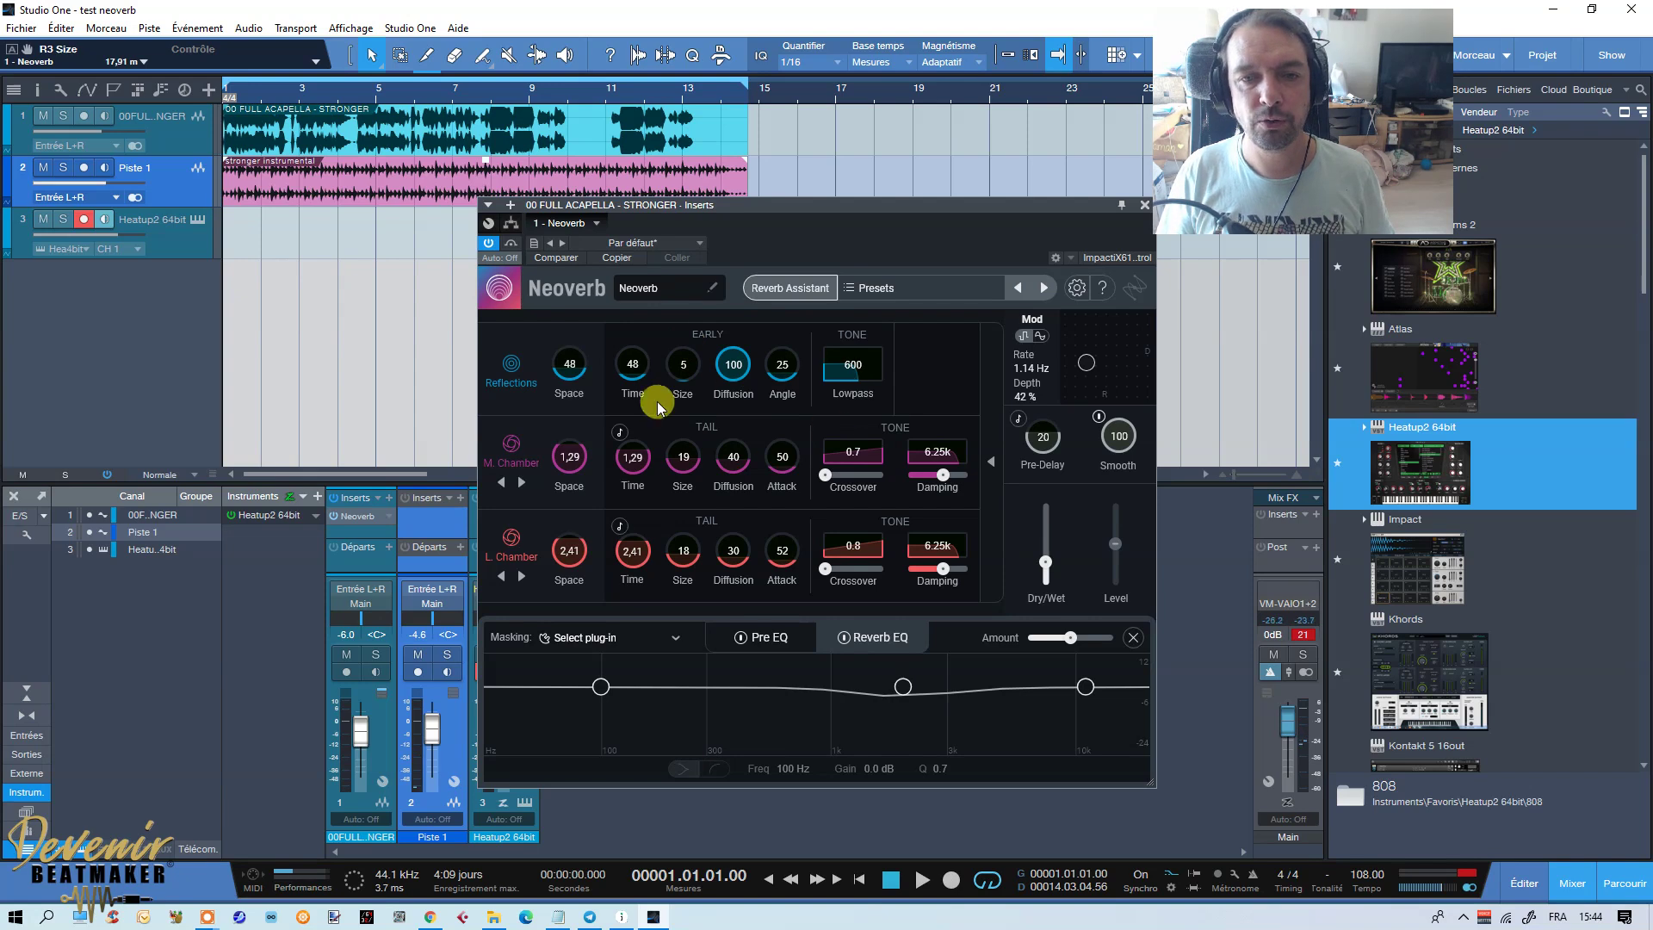
{"action": "left_click", "coordinate": [997, 473]}
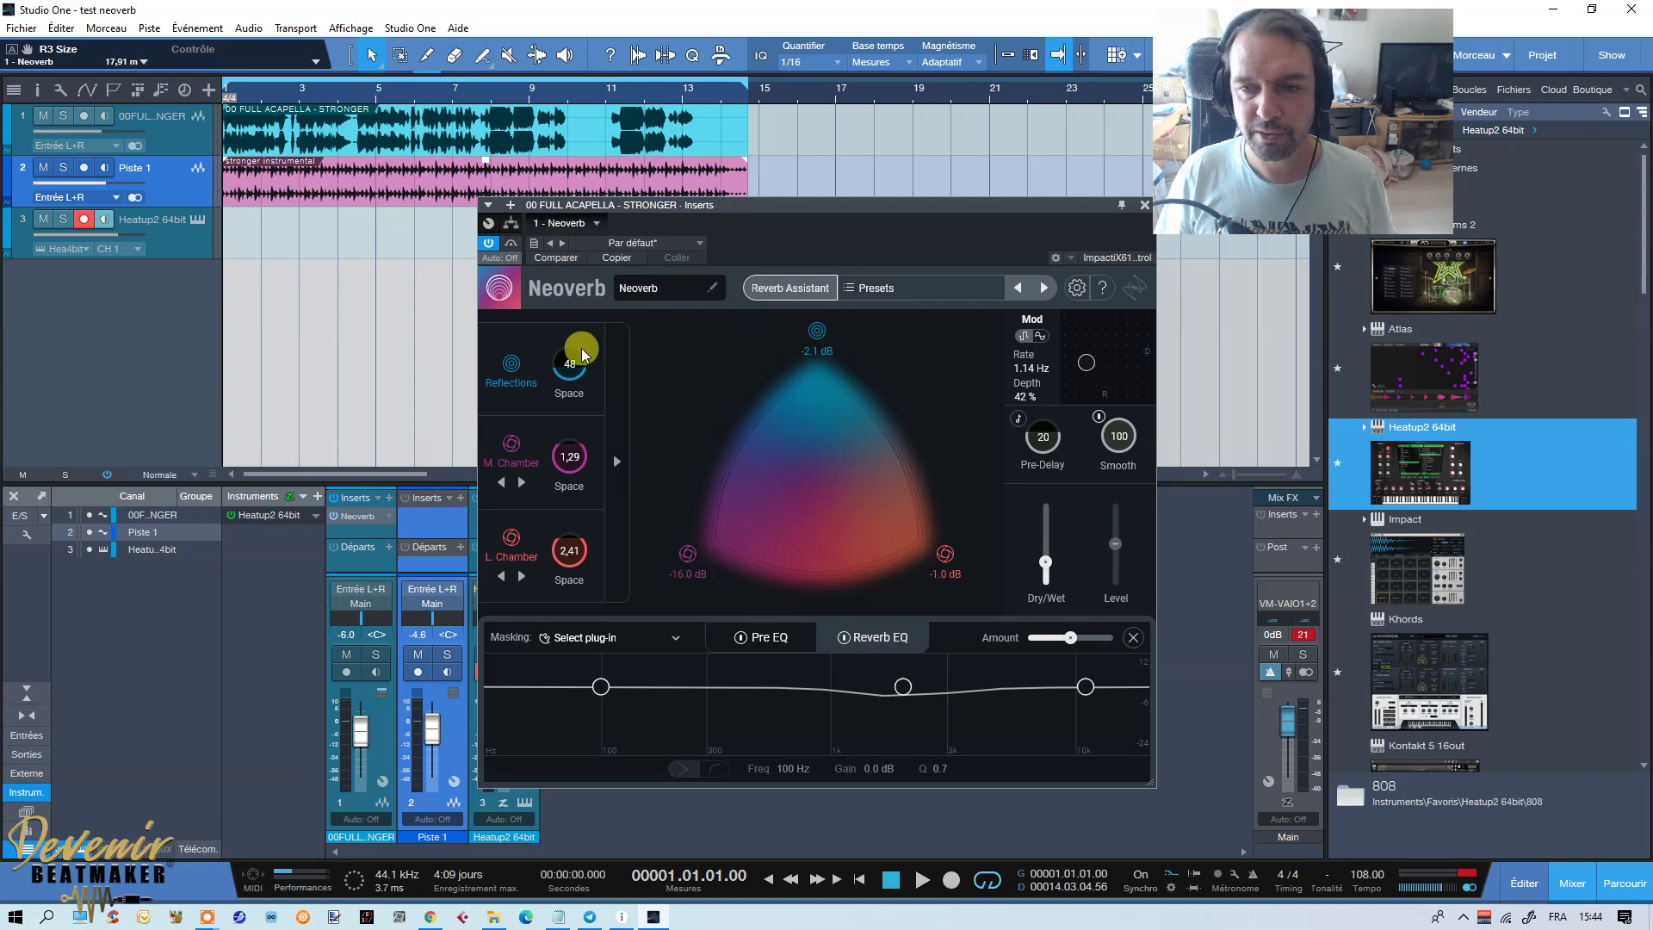